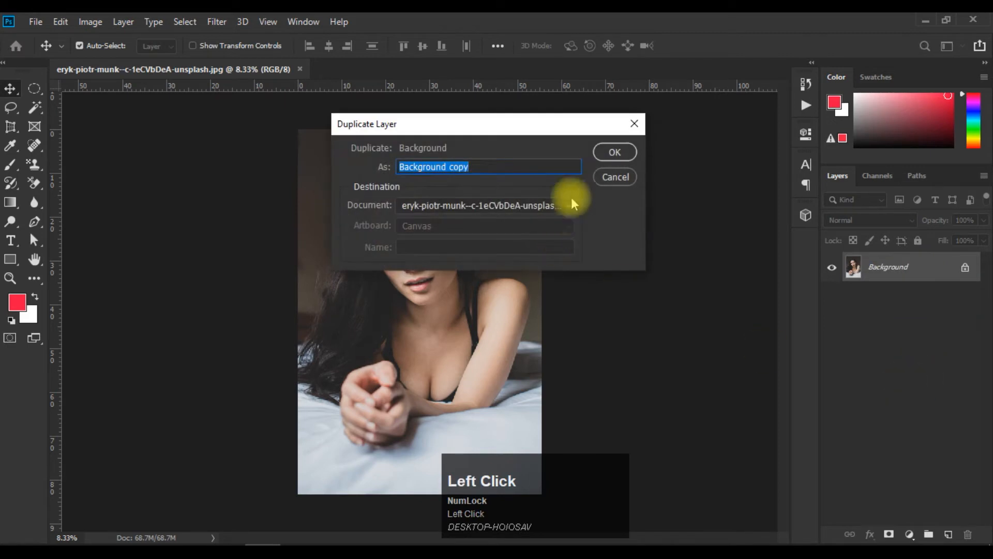
Duplicate the Background layer as "Background copy" and hide the original Background layer.
click(628, 152)
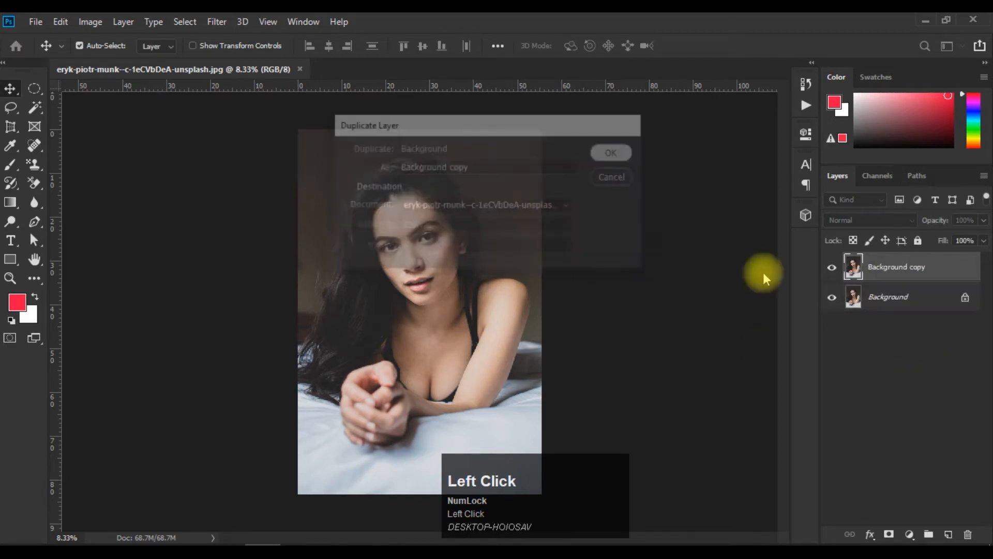
click(832, 298)
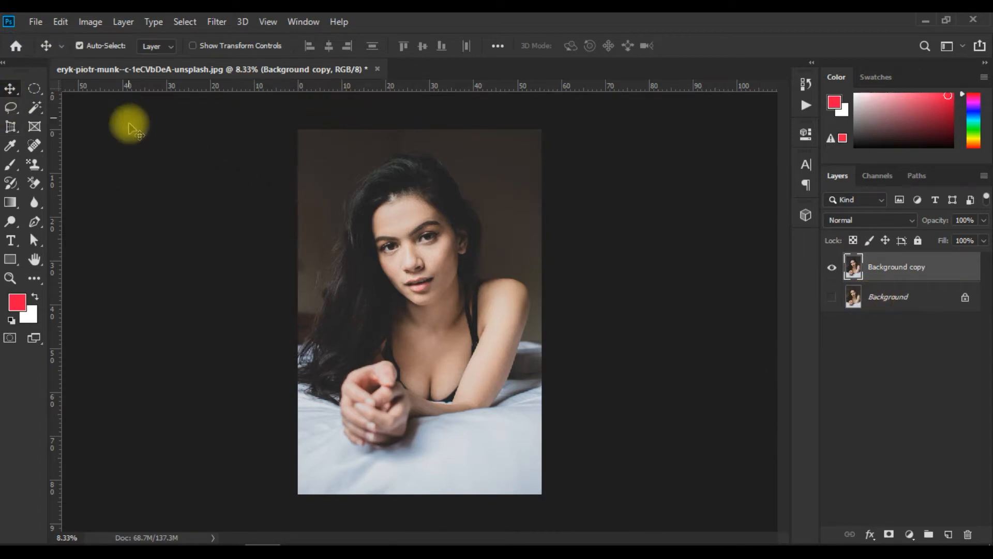
click(57, 21)
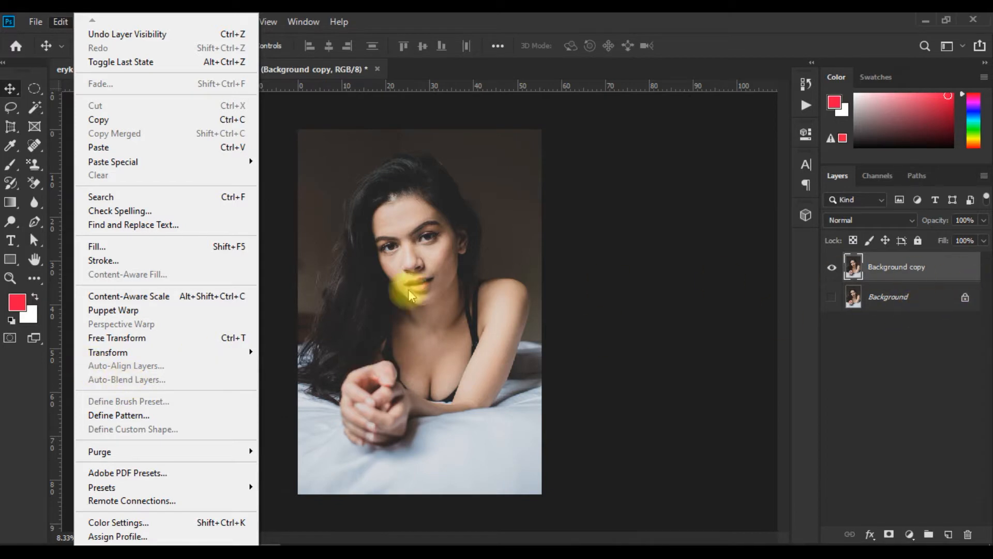
click(352, 263)
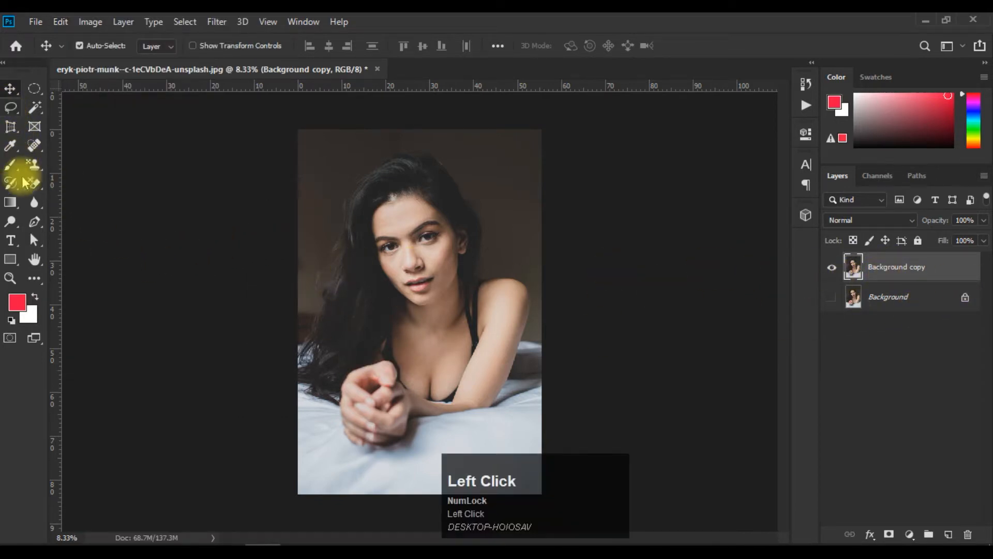
Start a Pen tool path beside the woman's clasped hands and trace up the outer edge of her long hair.
click(34, 222)
scroll(432, 274, up, 1)
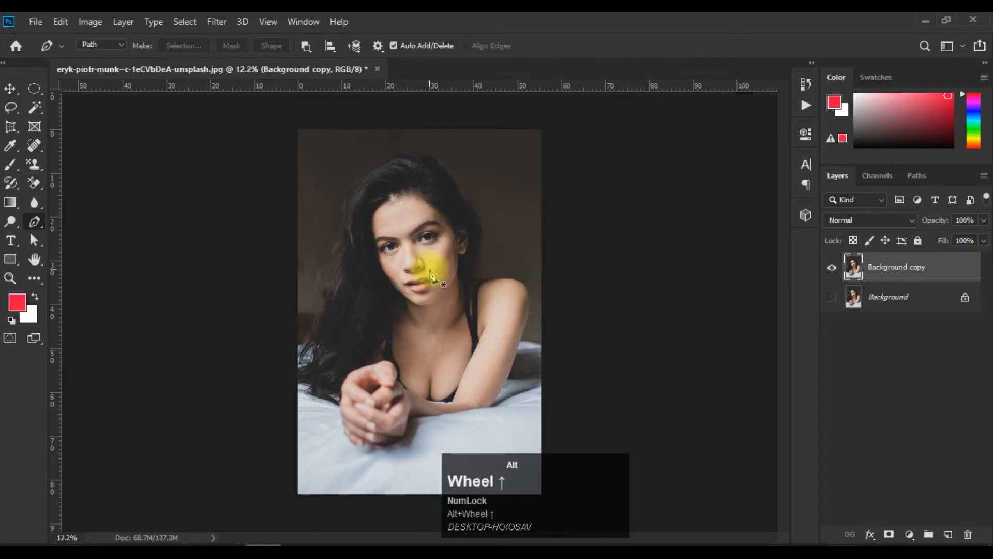
scroll(431, 269, up, 4)
drag(436, 313, 439, 245)
scroll(442, 253, down, 1)
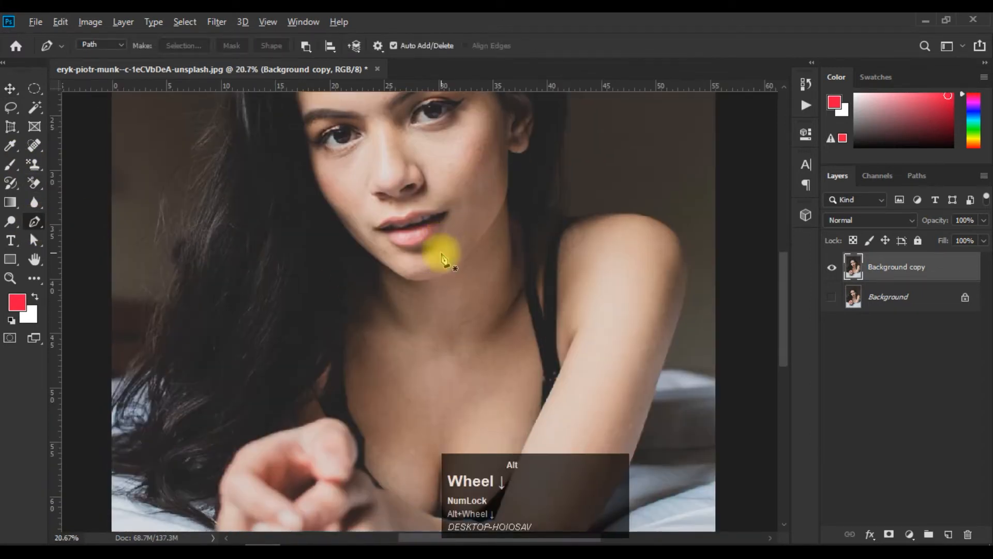
scroll(444, 258, down, 2)
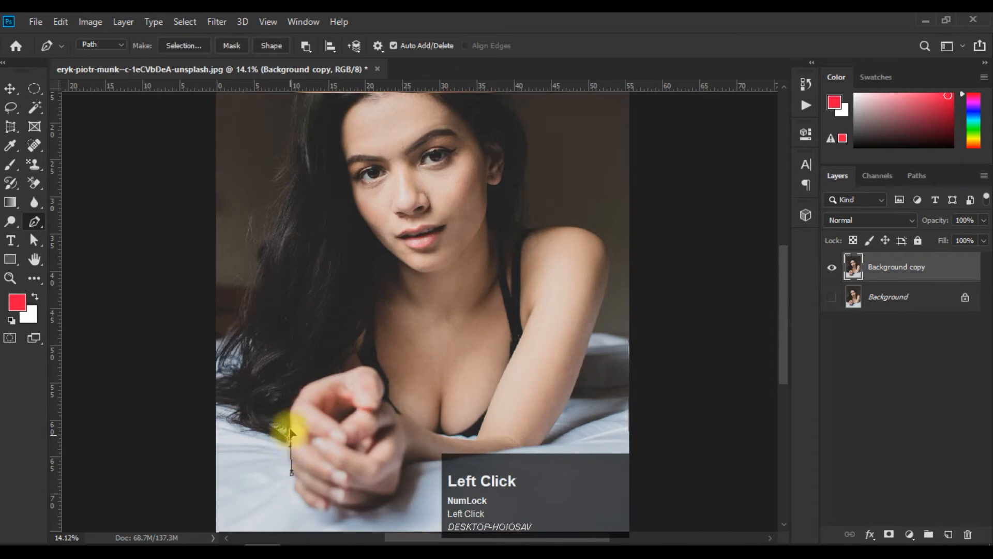
drag(290, 431, 290, 421)
click(257, 418)
click(223, 382)
click(226, 352)
click(234, 332)
click(260, 302)
click(263, 275)
click(266, 248)
click(272, 226)
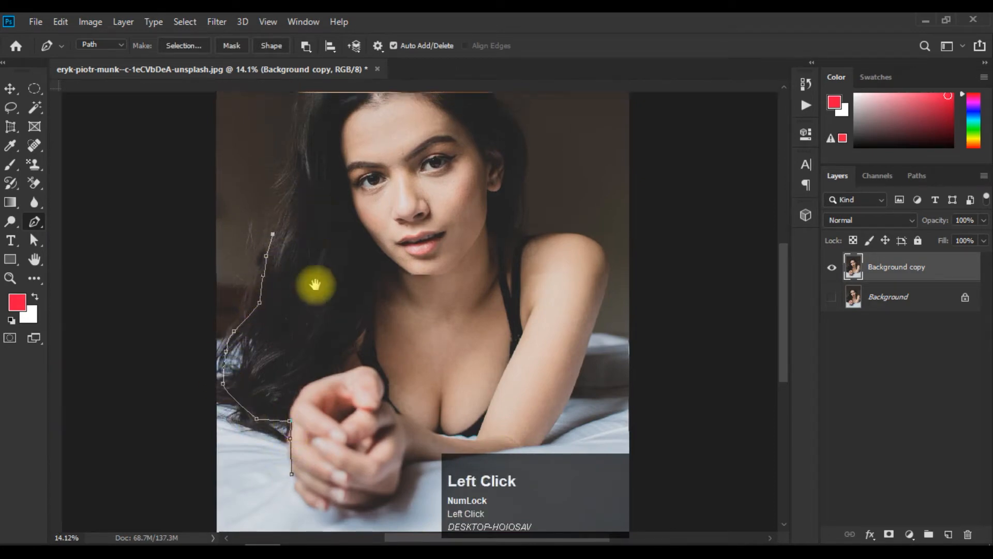
Continue the path up the hair, over the top of the head and down past the ear on the other side.
drag(296, 161, 264, 336)
click(263, 303)
click(294, 238)
click(344, 208)
click(372, 197)
click(406, 203)
click(425, 206)
click(434, 218)
click(469, 270)
click(487, 305)
click(490, 335)
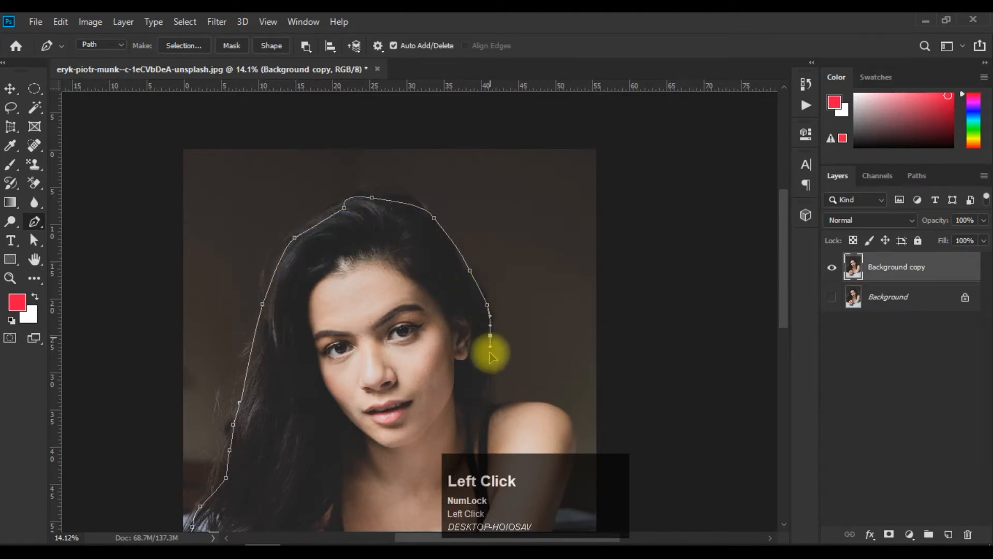
Trace the path down the hair beside the neck, around the bare shoulder and along the outer arm to the elbow.
drag(490, 361, 437, 266)
click(435, 294)
mouse_move(436, 311)
mouse_down()
mouse_move(477, 307)
mouse_move(517, 327)
mouse_move(524, 354)
mouse_up()
click(521, 369)
click(515, 403)
drag(508, 426, 472, 300)
click(477, 302)
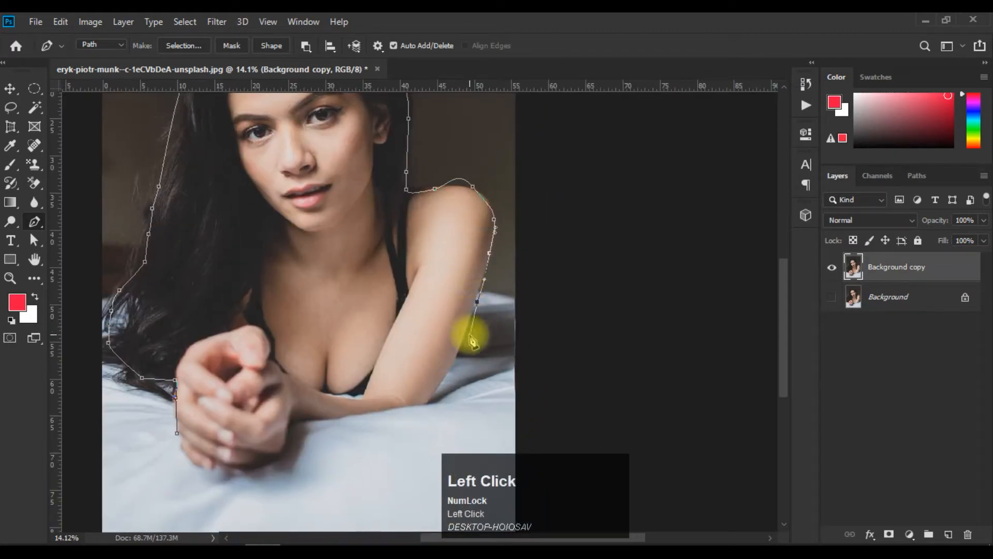
drag(458, 358, 453, 370)
Trace the path along the underside of the forearm and around the clasped hands, closing it at its starting point.
click(349, 419)
drag(317, 419, 232, 482)
click(288, 444)
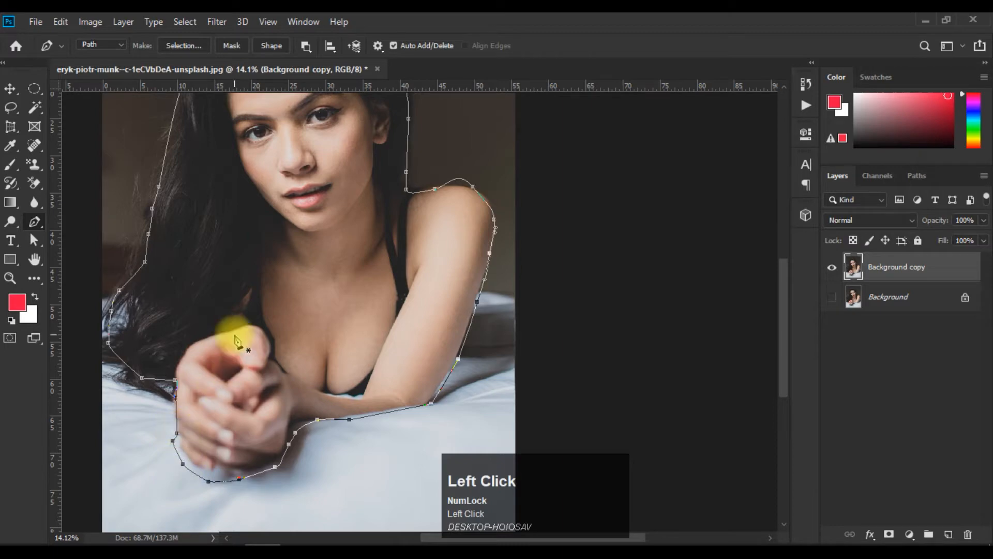
Convert the path to a new anti-aliased selection with a 0.5-pixel feather, delete the background around the woman, and deselect.
scroll(293, 287, down, 2)
right_click(397, 253)
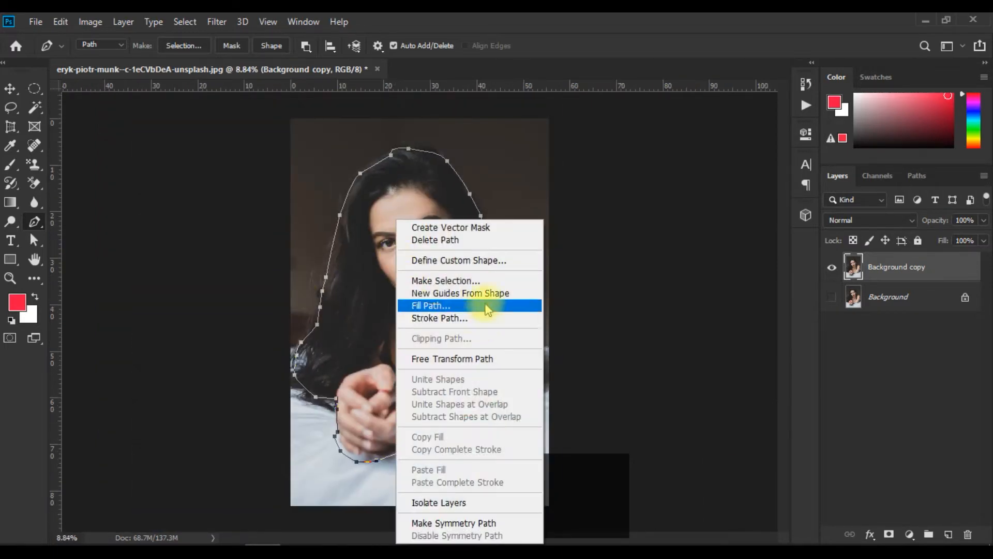
click(500, 280)
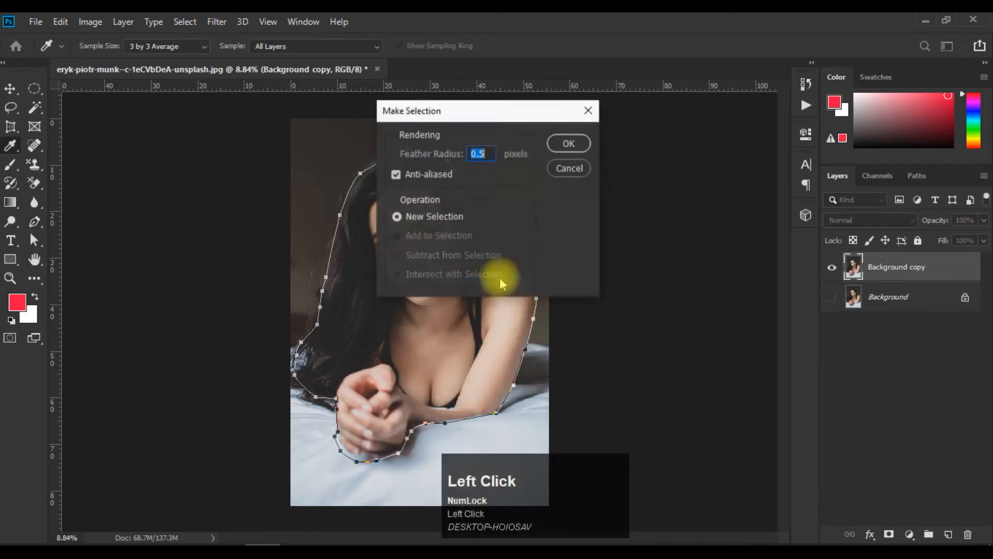
click(567, 146)
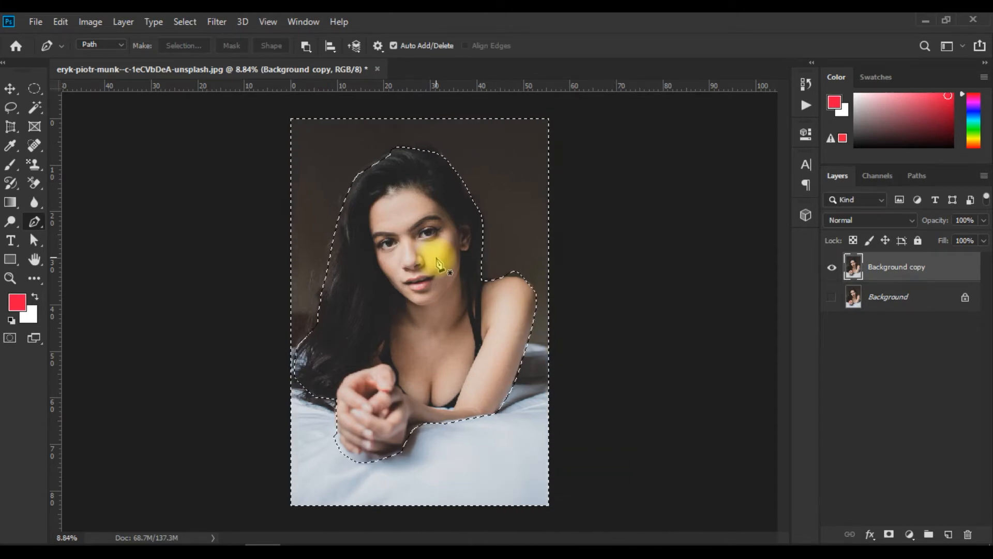
key(Delete)
key(ctrl+d)
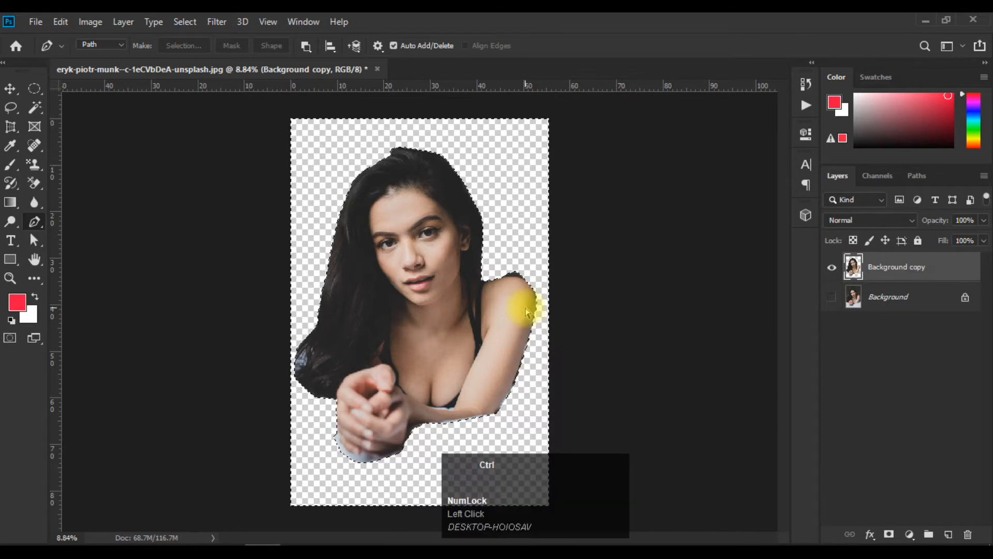
Duplicate the cut-out "Background copy" layer twice.
click(10, 88)
scroll(455, 317, up, 5)
scroll(454, 288, down, 4)
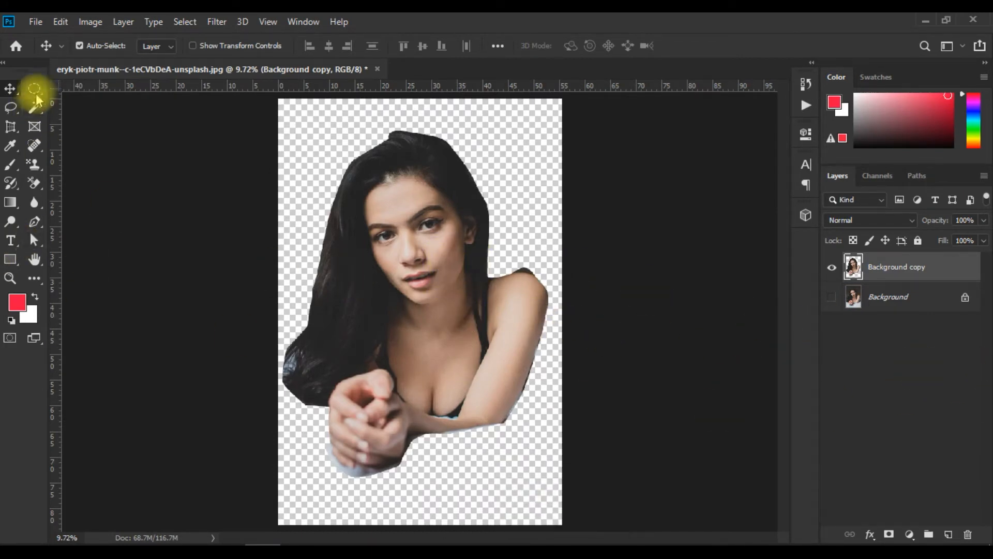
click(60, 23)
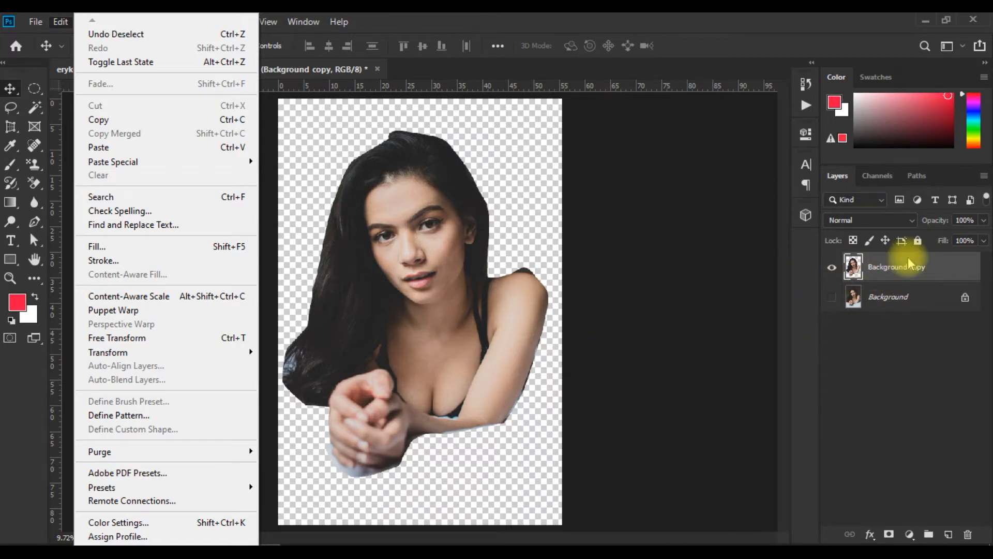
click(920, 277)
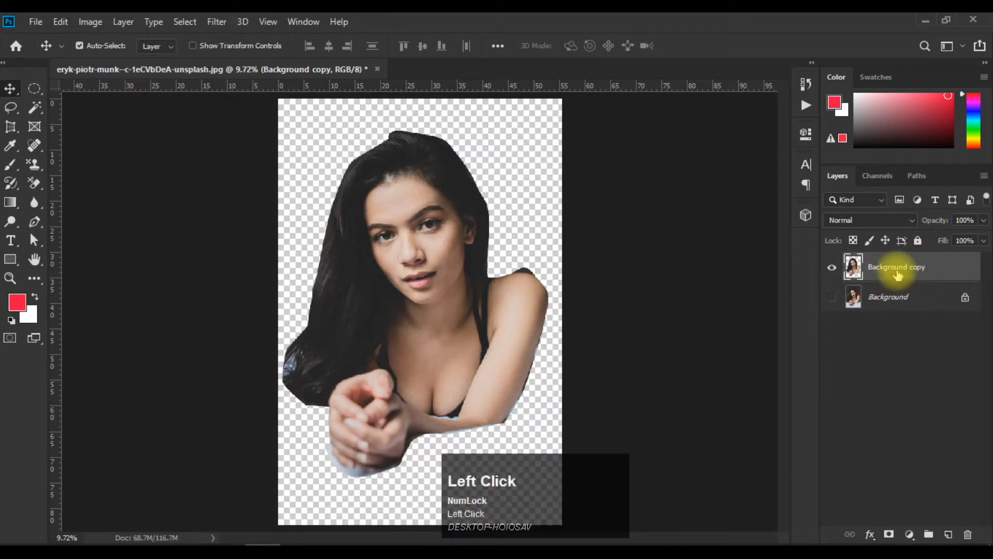
key(ctrl+j)
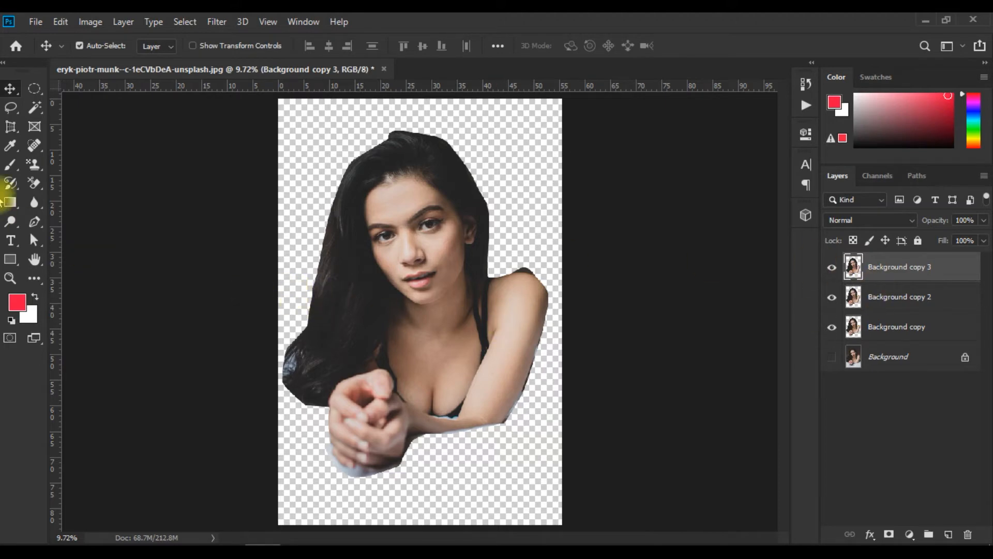
Spread the cut-outs apart, moving Background copy 2 to the upper left of the canvas and Background copy 3 to the lower right.
click(470, 344)
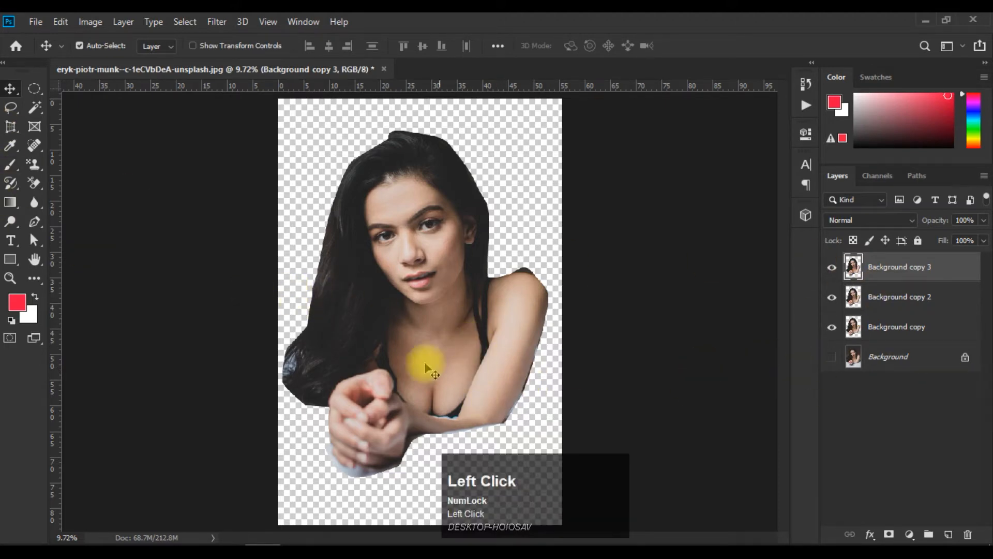
drag(395, 311, 558, 290)
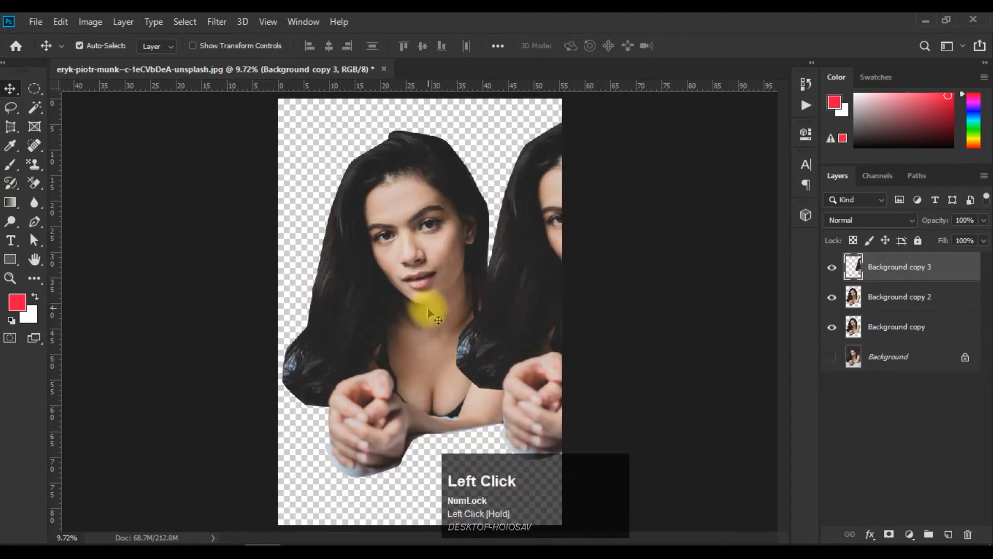
drag(405, 322, 310, 235)
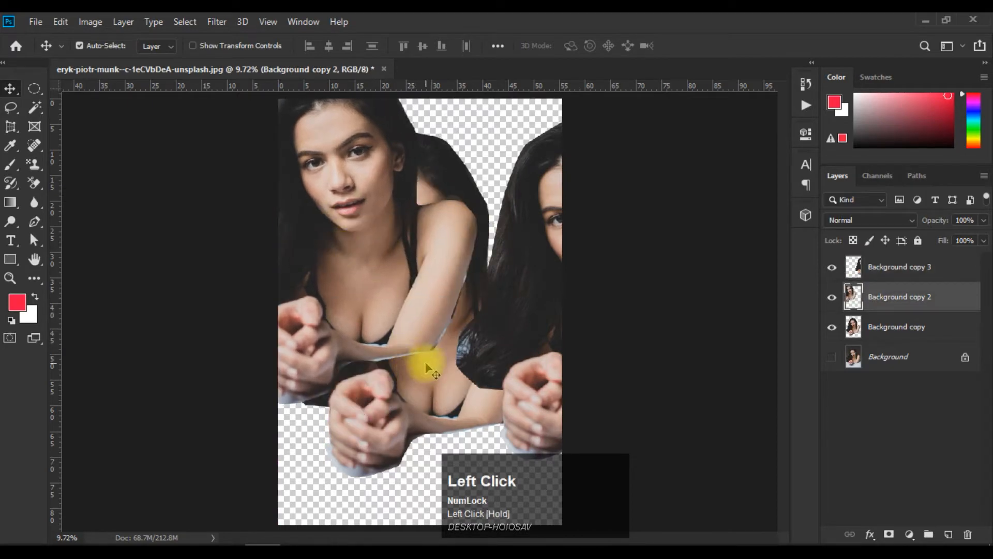
drag(529, 322, 498, 424)
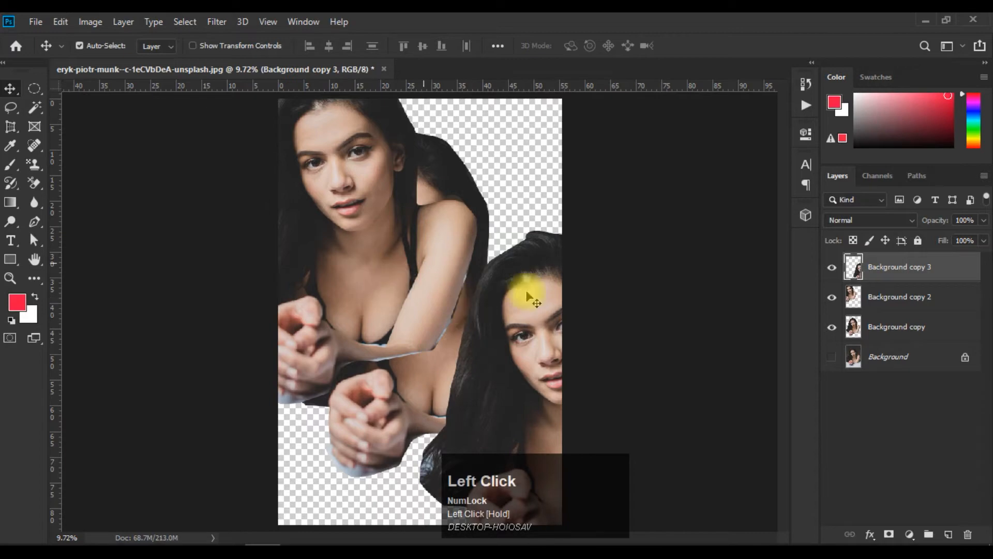
Select the three cut-out layers and auto-align them using the Auto projection.
click(60, 22)
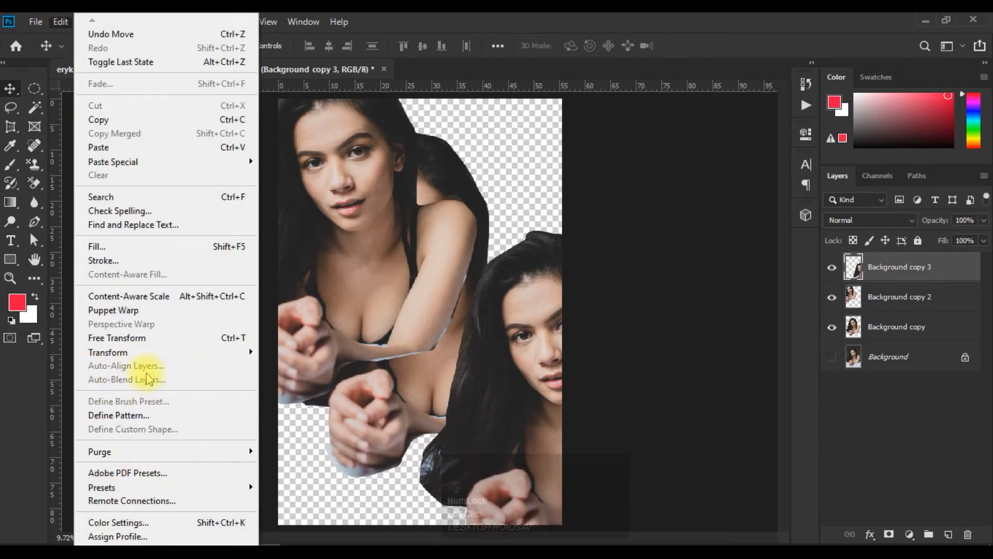
click(776, 345)
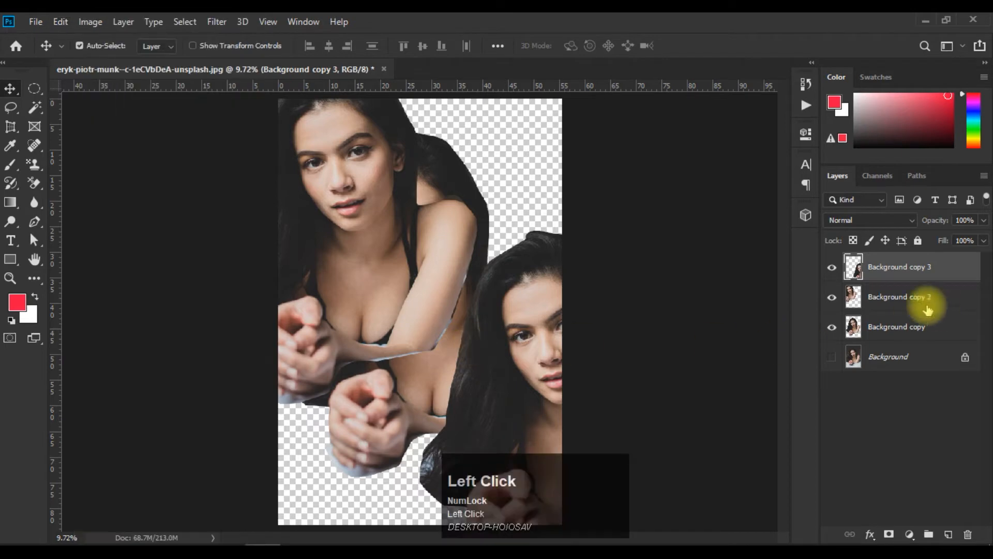
shift+click(911, 329)
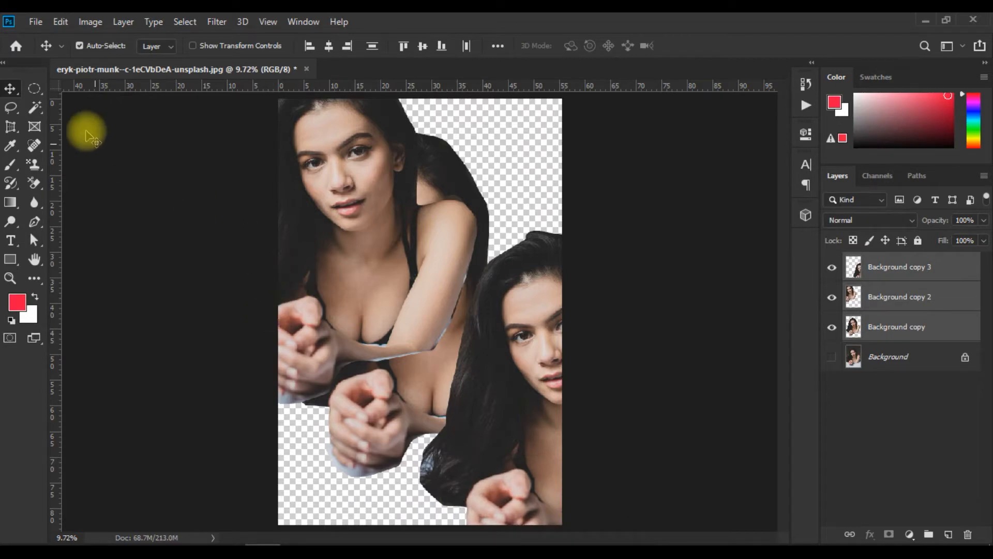
click(60, 22)
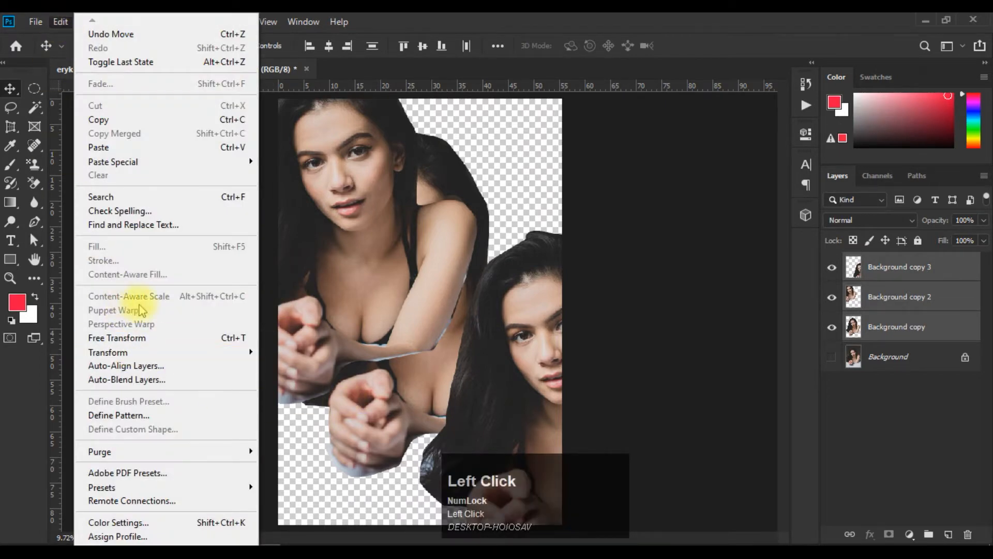
click(179, 368)
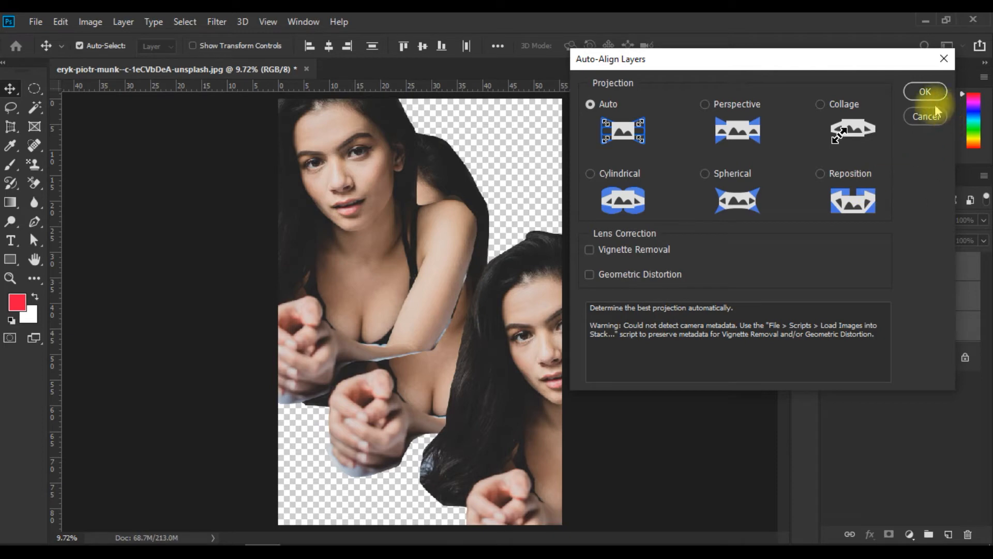
click(926, 91)
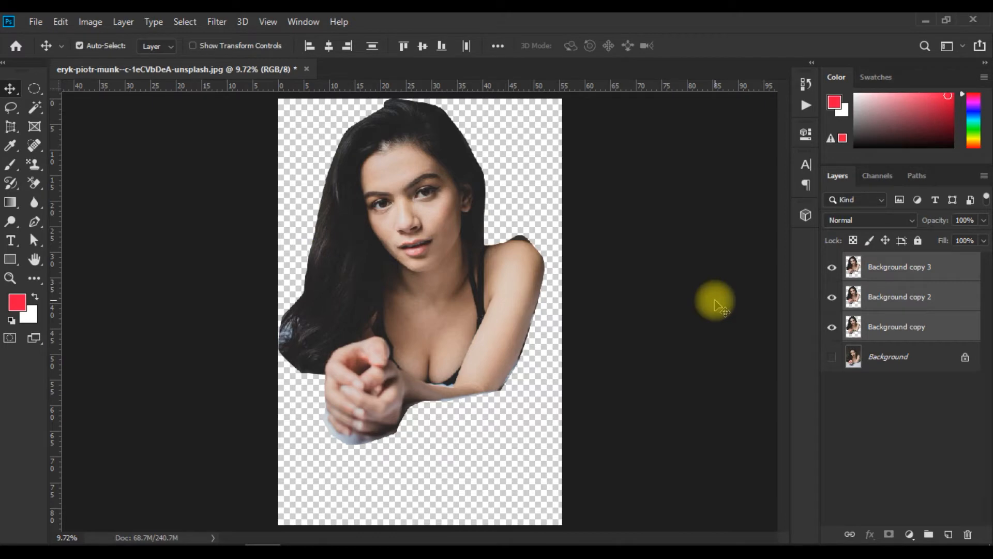
click(62, 23)
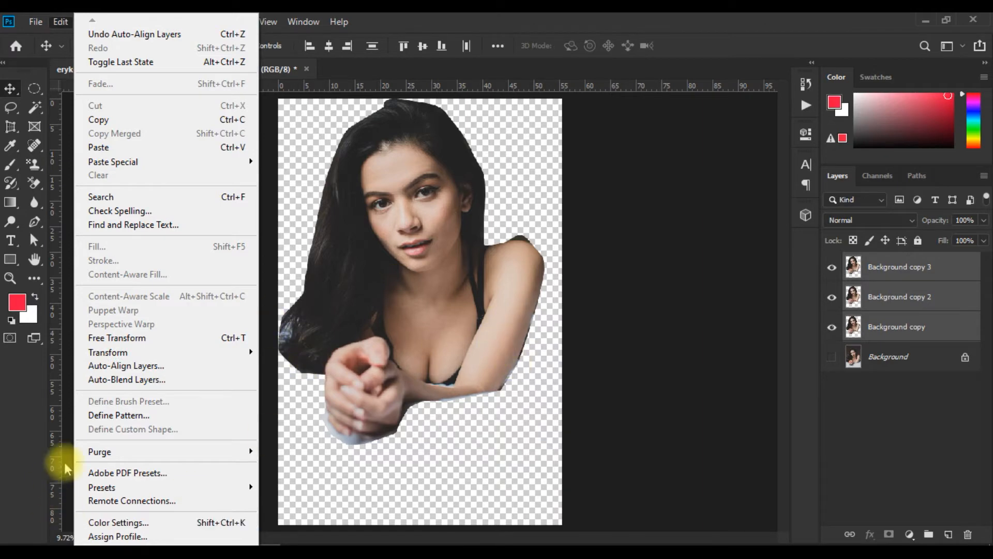
click(644, 287)
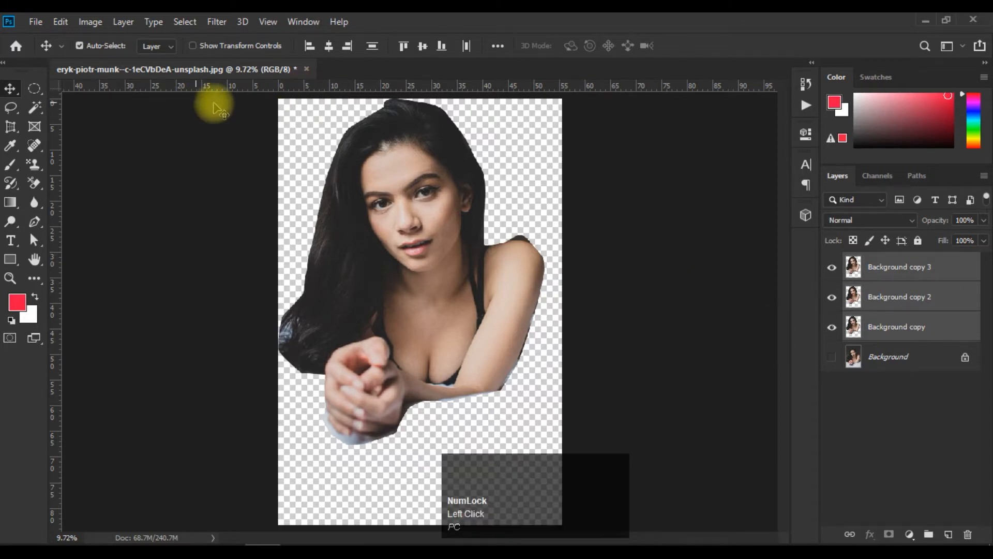
Open the original portrait photo of the dark-haired woman lying on the bed from the Downloads folder.
click(35, 21)
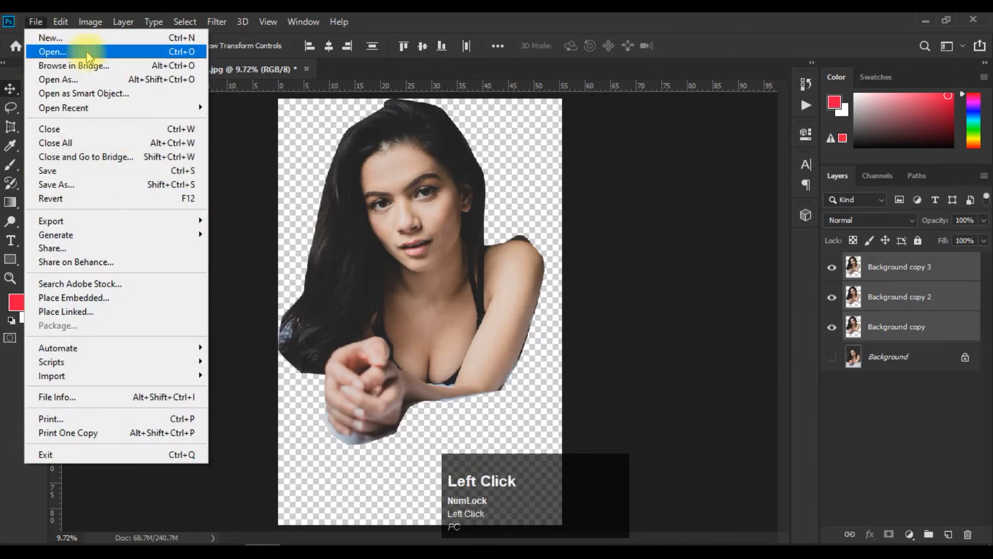
click(87, 51)
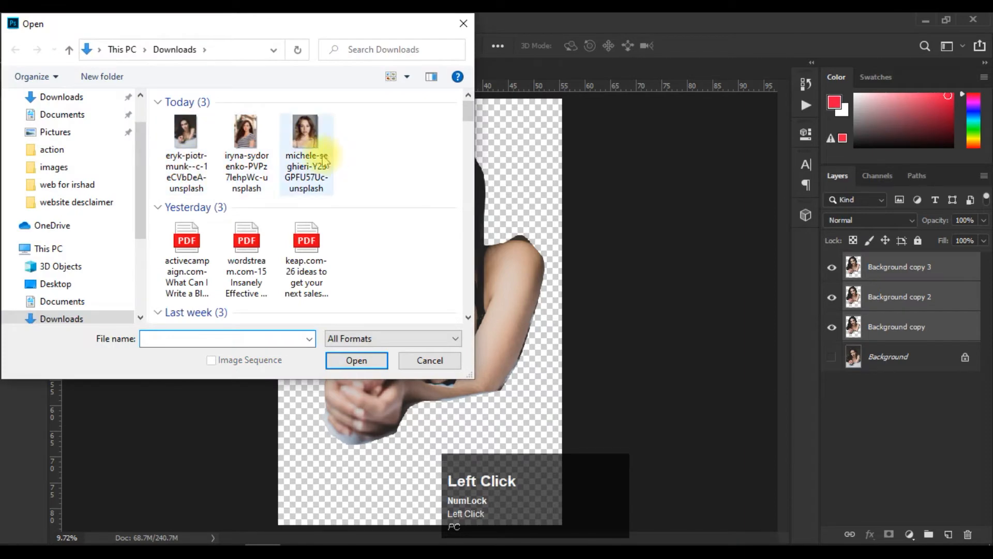
click(186, 137)
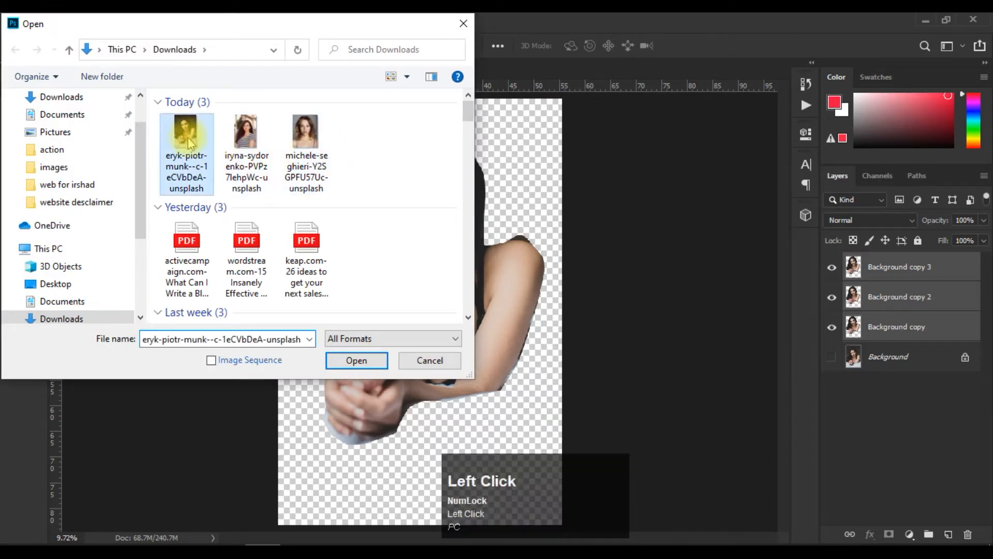
click(357, 361)
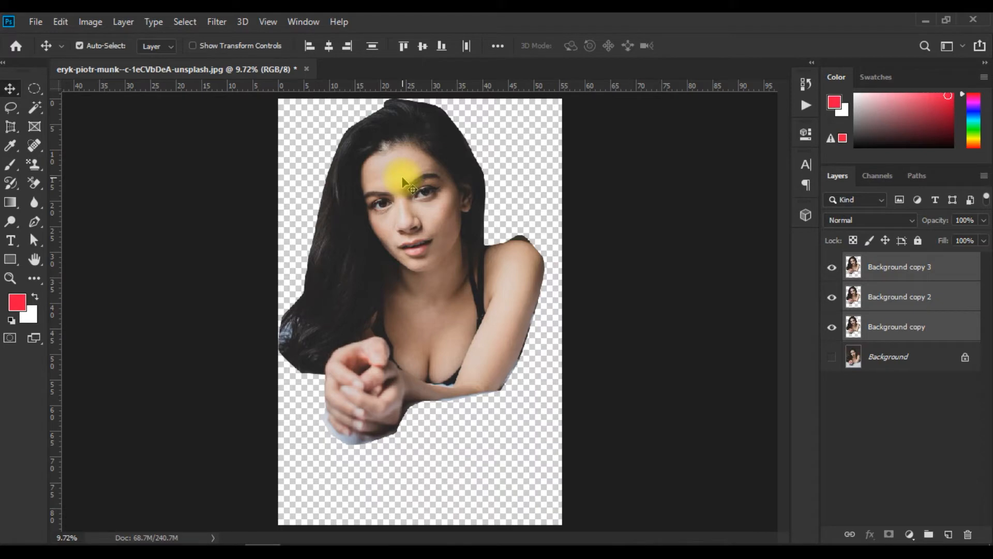
Close the edited portrait without saving and reopen the original photo of the dark-haired woman from the Downloads folder.
click(307, 69)
click(737, 196)
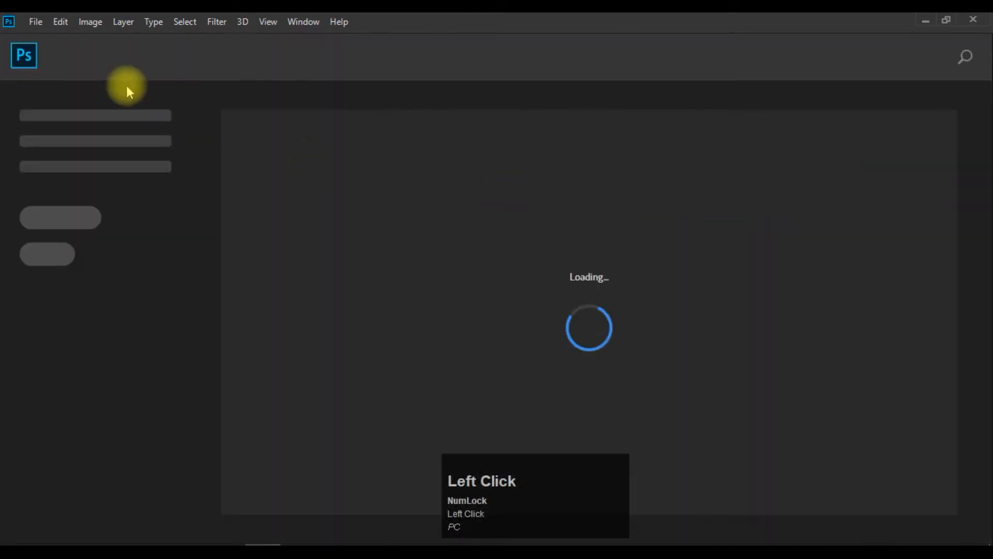
click(36, 21)
click(58, 49)
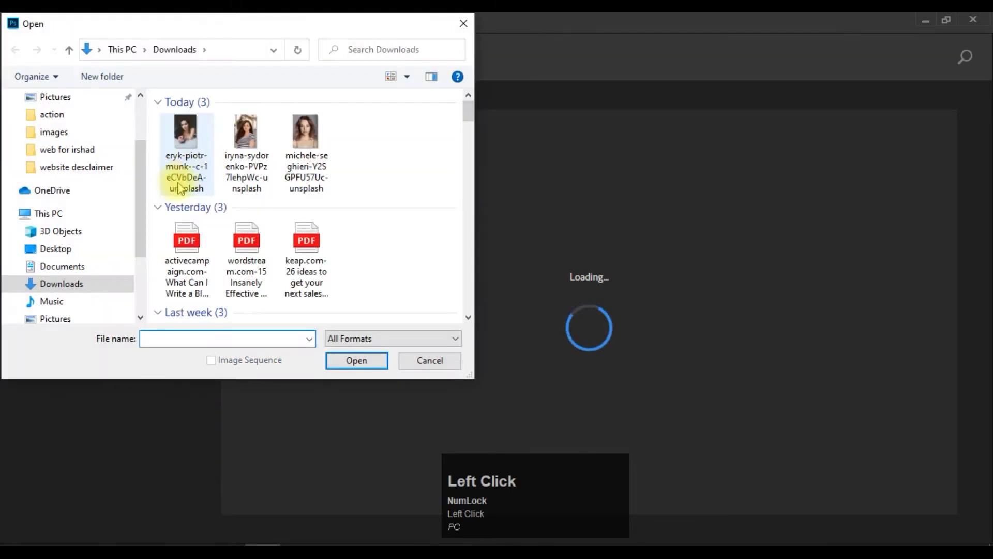
click(184, 153)
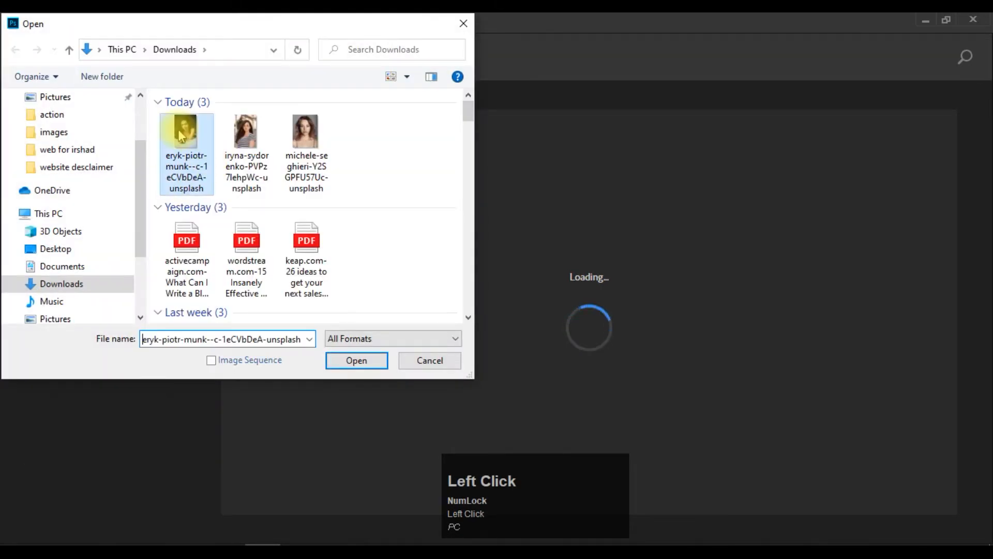
click(339, 362)
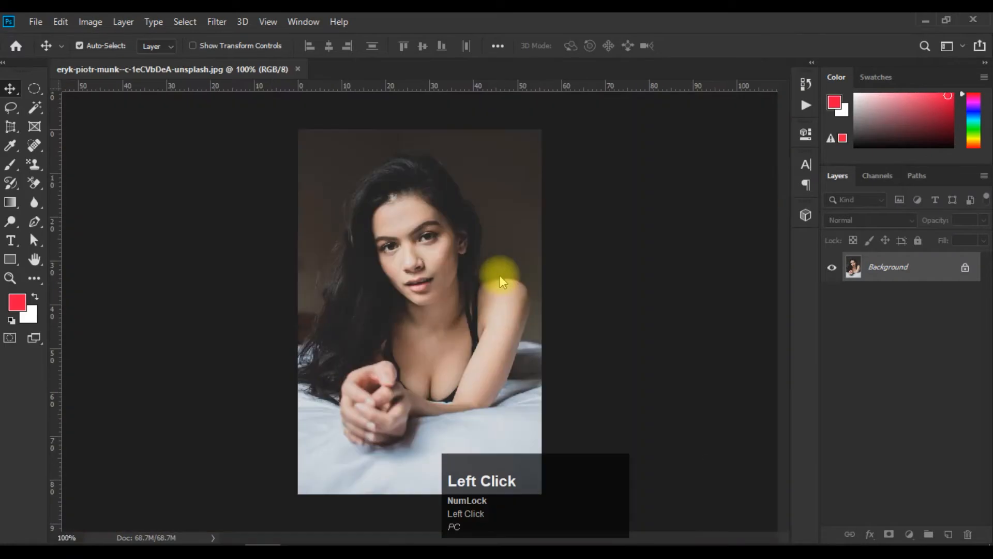
Duplicate the Background layer of the portrait and hide the original Background.
click(909, 269)
key(ctrl+j)
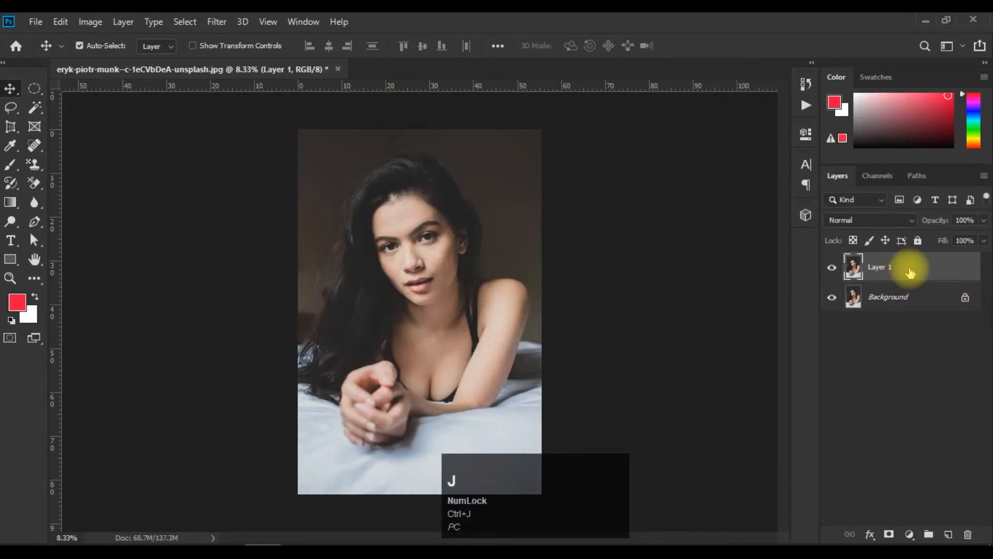
click(832, 298)
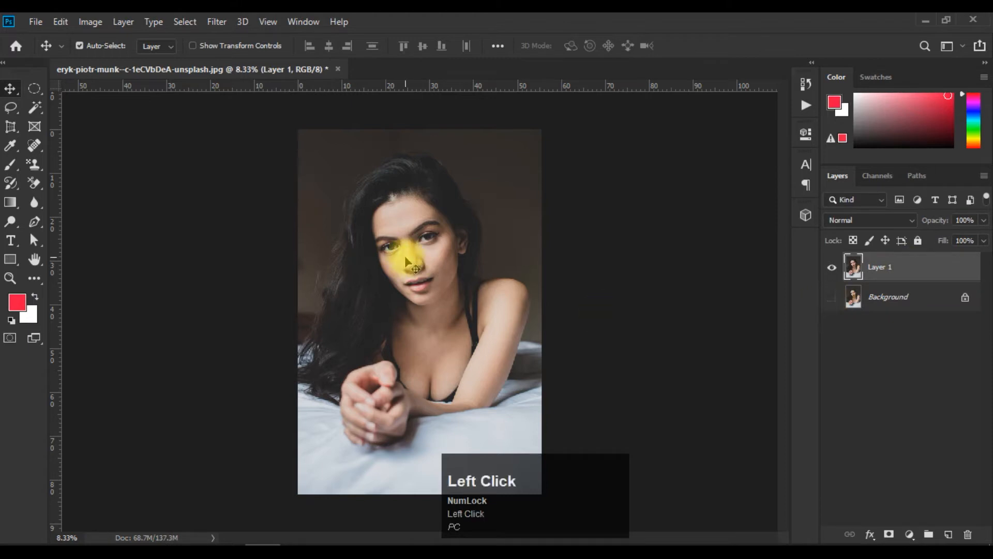
Open the third image in Downloads, the close-up portrait of the blue-eyed woman with wavy light-brown hair.
click(42, 23)
click(67, 52)
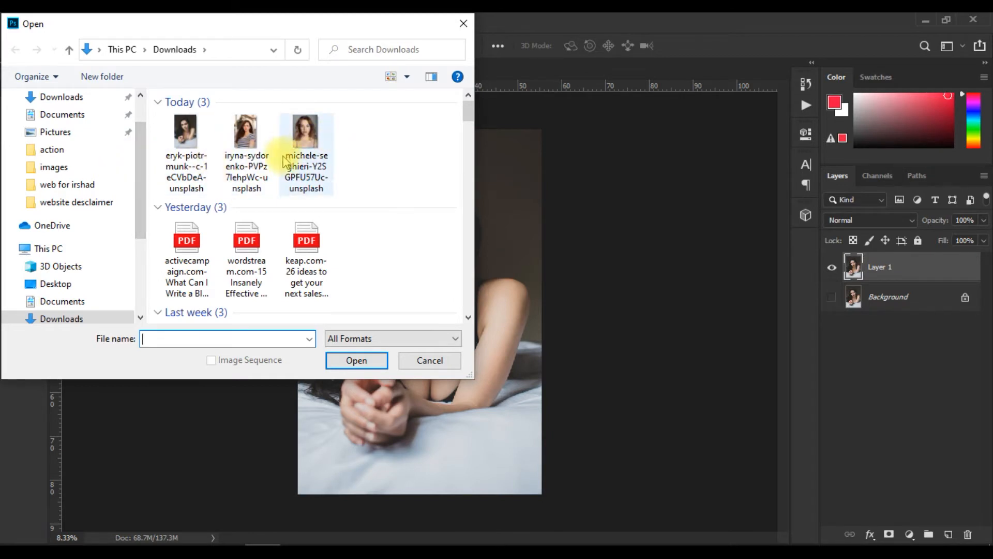
click(307, 141)
click(363, 362)
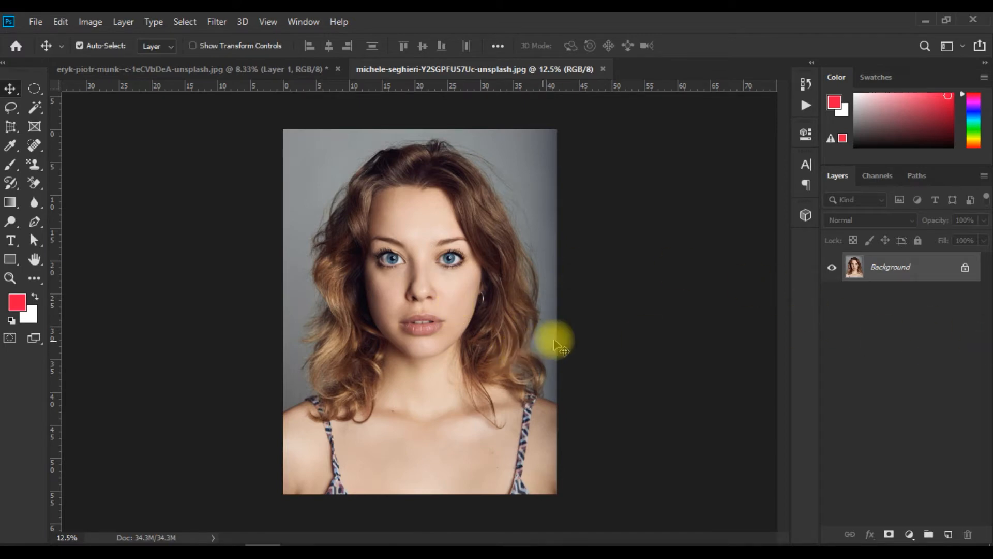
Convert the locked Background of the blue-eyed woman's photo into a normal layer named Layer 0.
click(463, 305)
scroll(463, 305, up, 5)
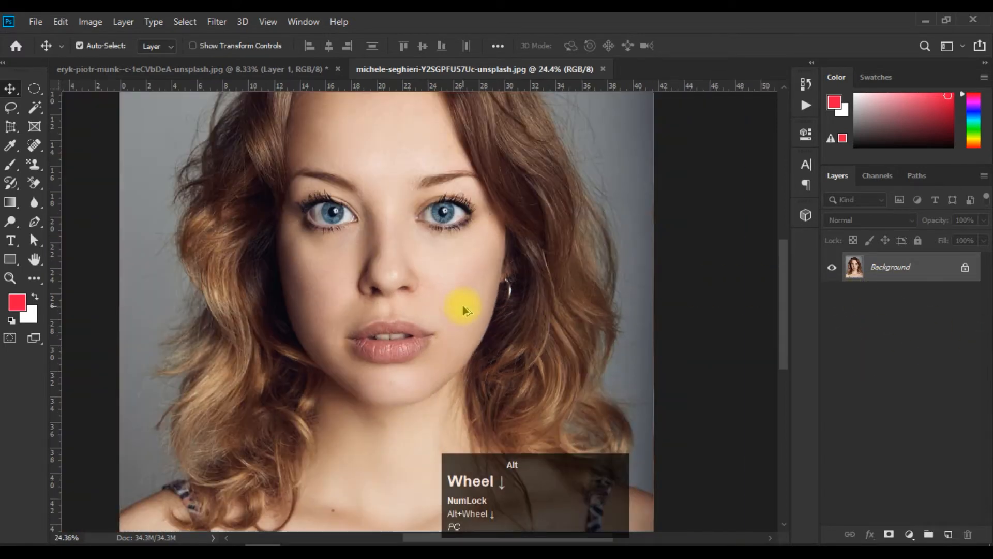
key(space)
drag(444, 220, 444, 303)
double_click(901, 268)
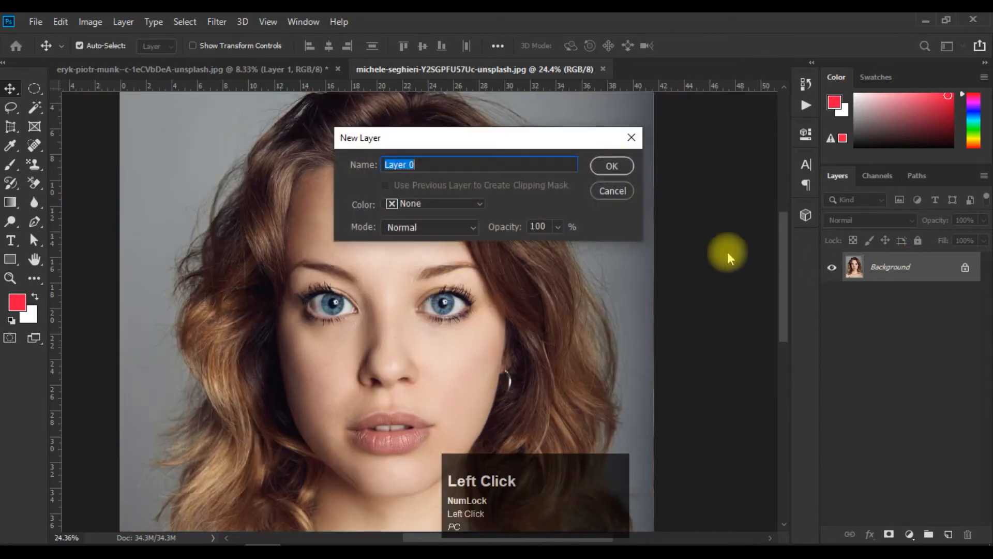
click(629, 163)
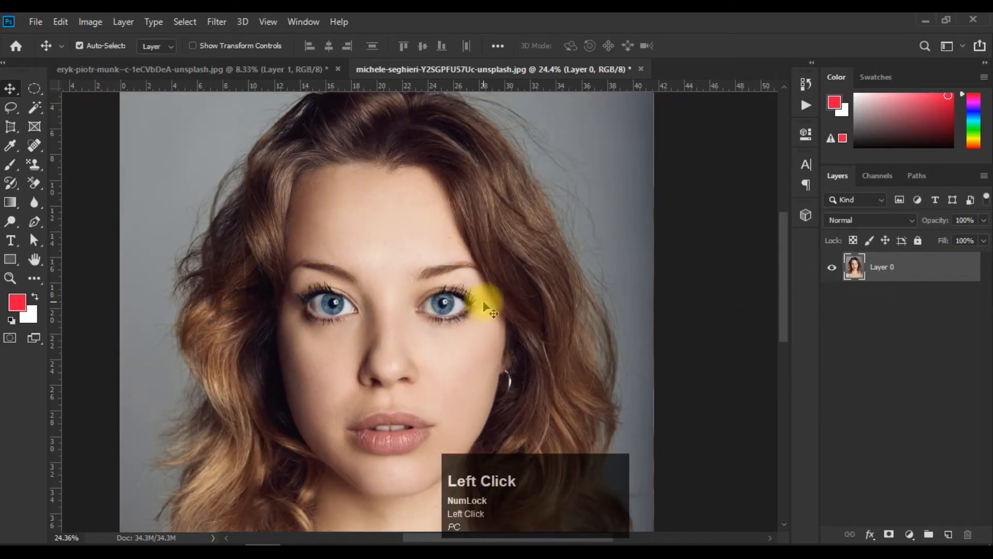
Draw a freehand Lasso selection around the blue-eyed woman's face, from forehead to chin.
drag(562, 359, 561, 304)
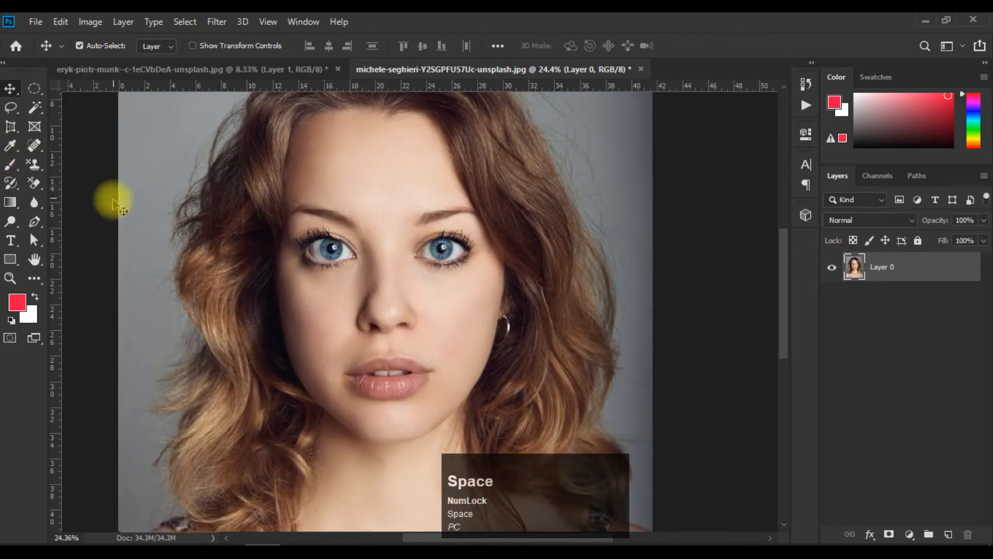
click(11, 110)
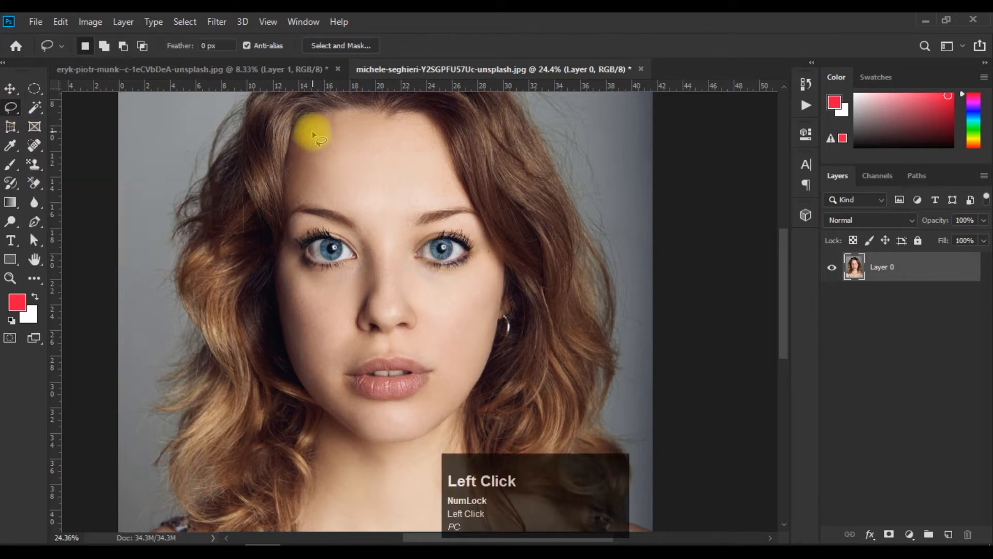
drag(312, 134, 303, 187)
mouse_move(292, 226)
mouse_down()
mouse_move(287, 295)
mouse_move(312, 378)
mouse_up()
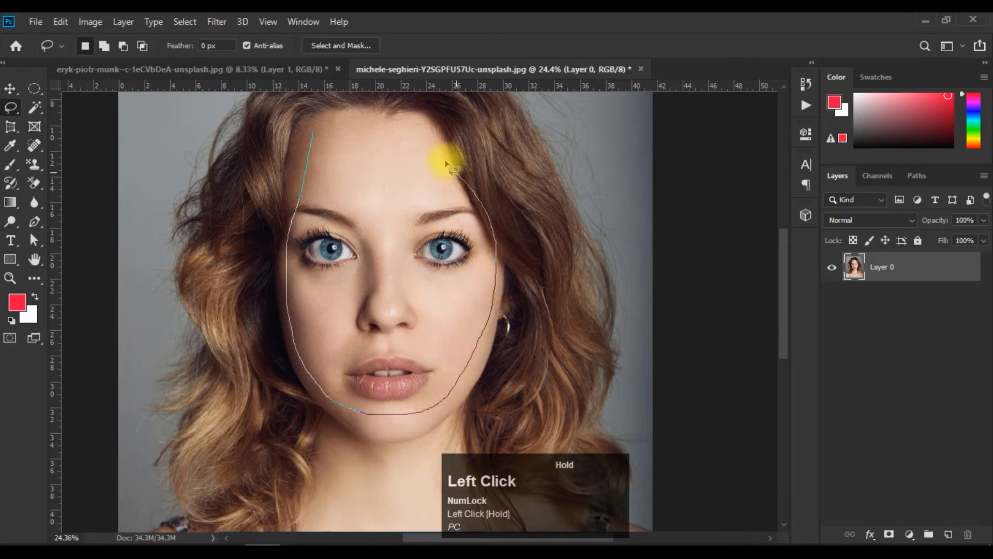
mouse_move(414, 134)
mouse_down()
mouse_move(349, 122)
mouse_move(302, 145)
mouse_move(289, 167)
mouse_up()
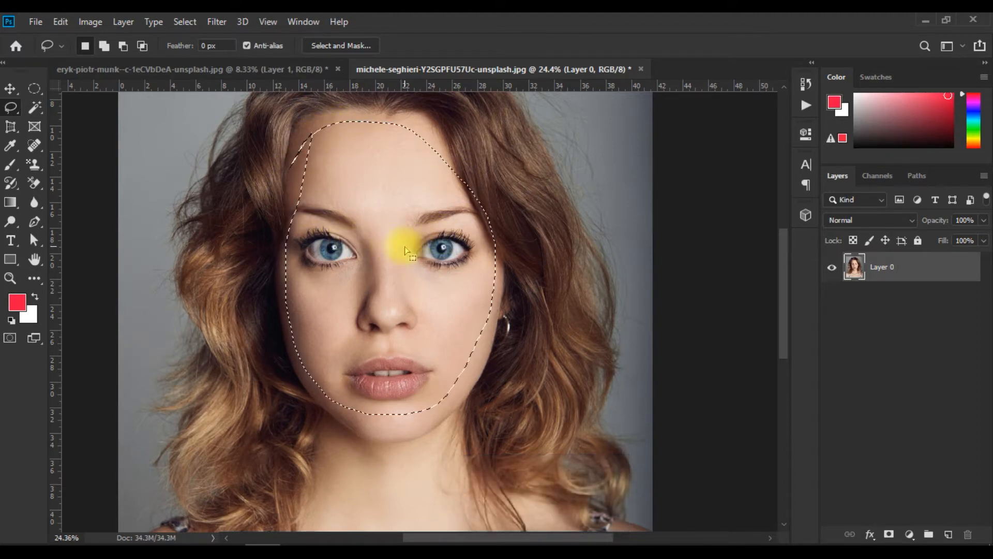
Subtract the stray sliver beside the forehead and hairline from the face selection, and restore the new-selection mode.
click(123, 47)
mouse_move(265, 174)
mouse_down()
mouse_move(319, 156)
mouse_move(327, 126)
mouse_move(286, 147)
mouse_move(241, 259)
mouse_up()
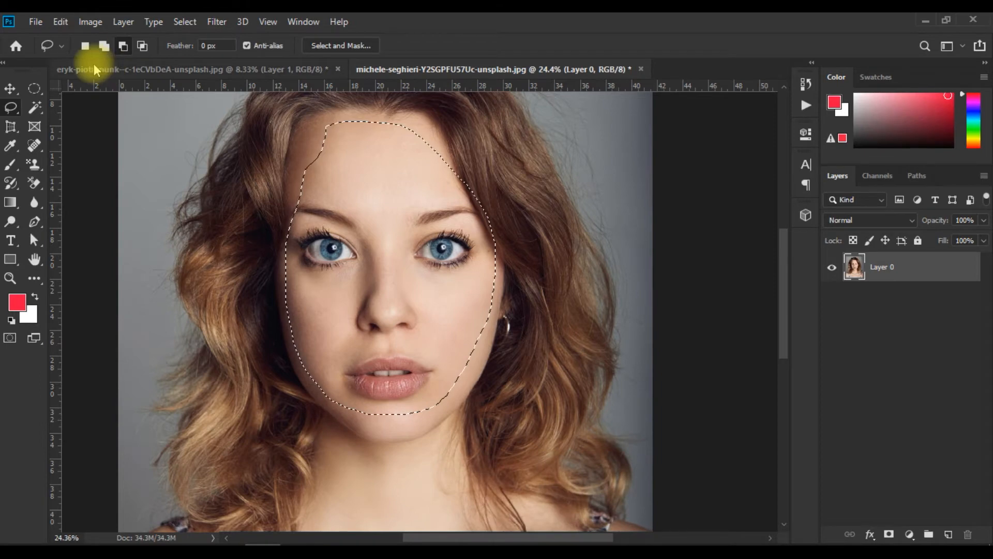
click(86, 47)
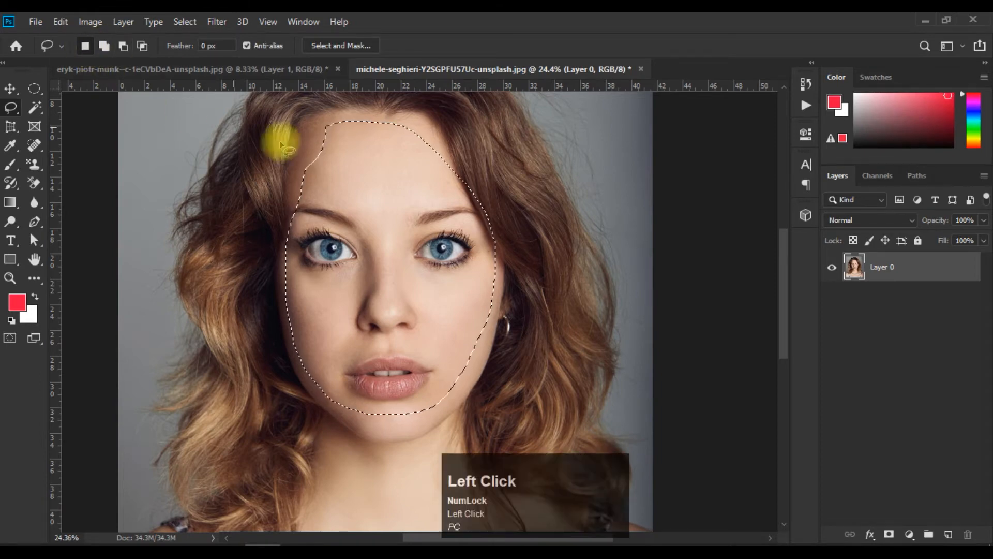
Copy the selected face, paste it into the dark-haired woman's portrait and move it over her face.
click(56, 23)
click(132, 122)
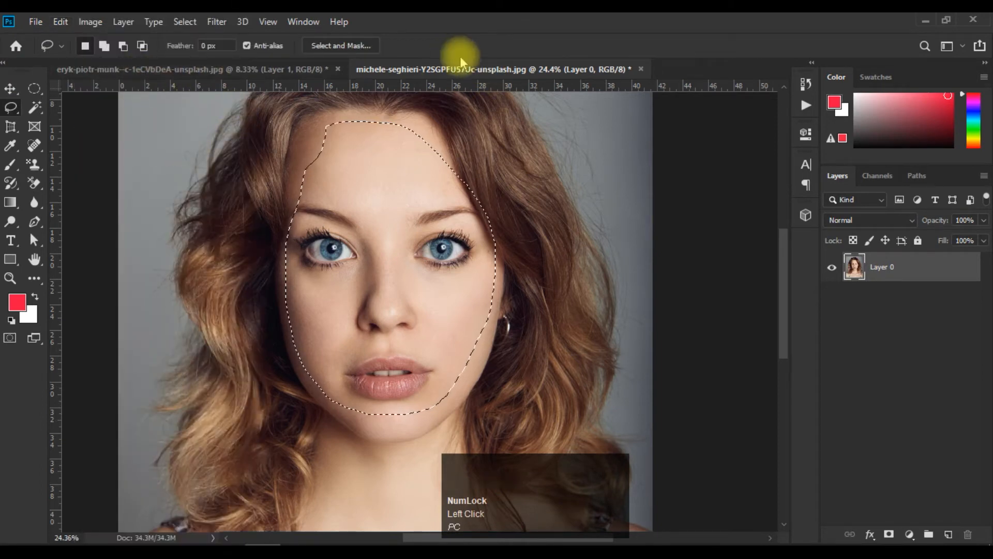
click(197, 71)
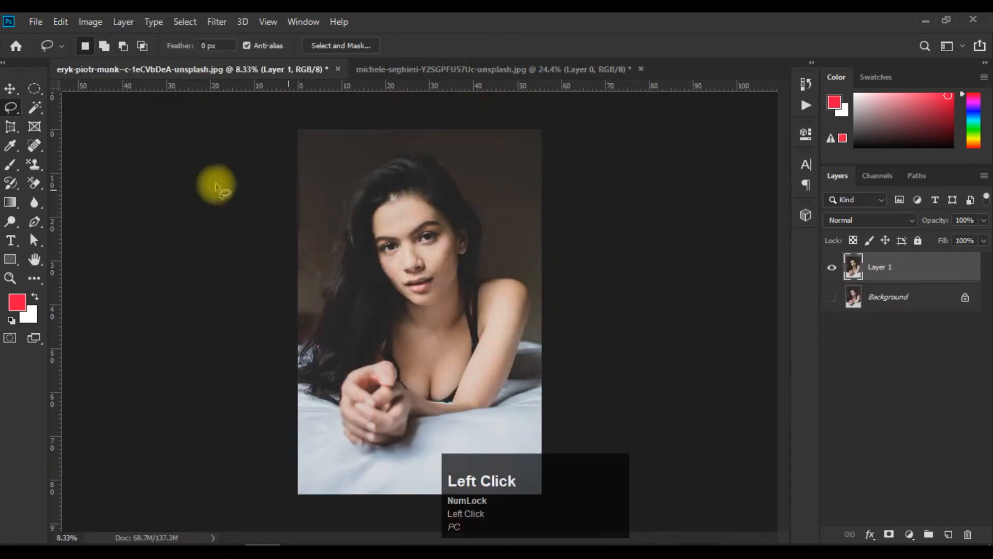
click(10, 90)
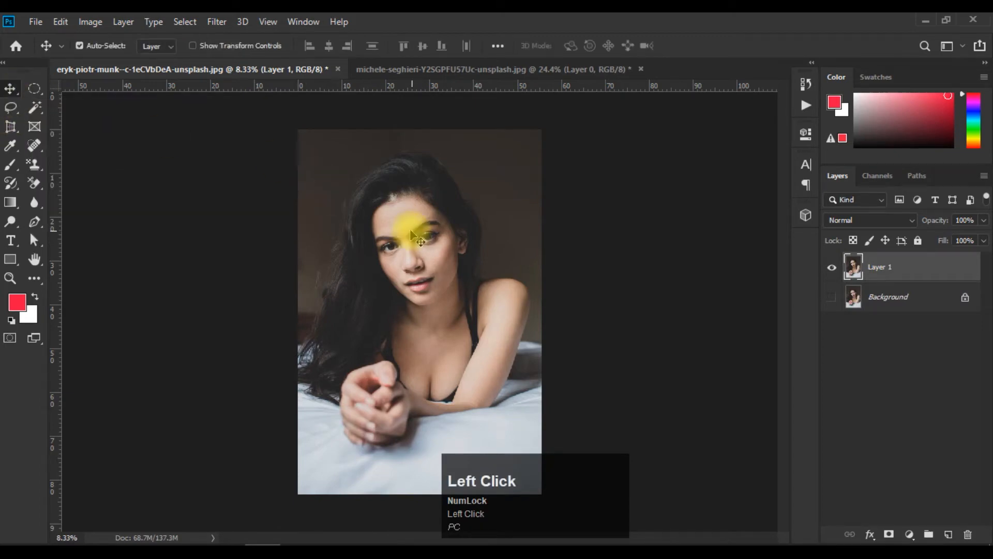
click(59, 25)
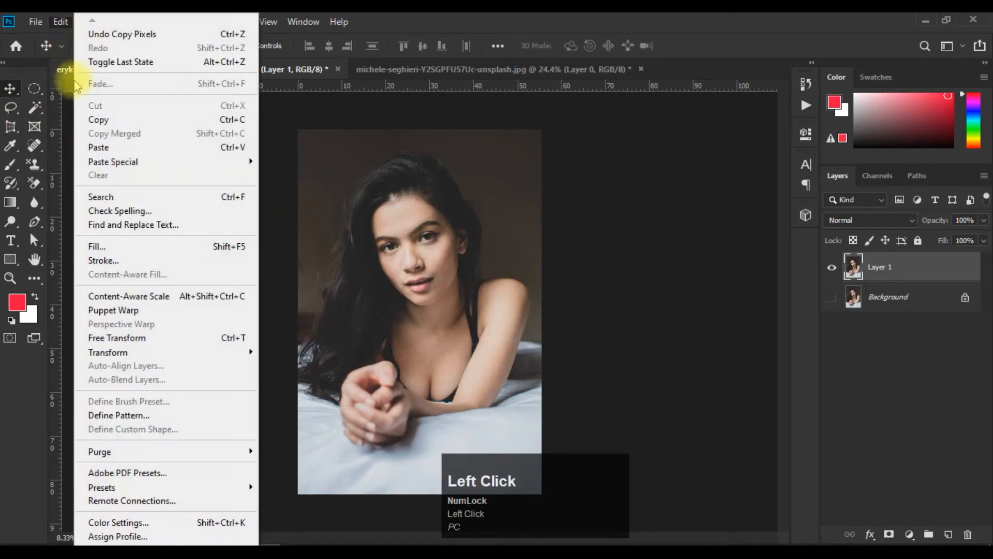
click(151, 148)
drag(412, 310, 416, 256)
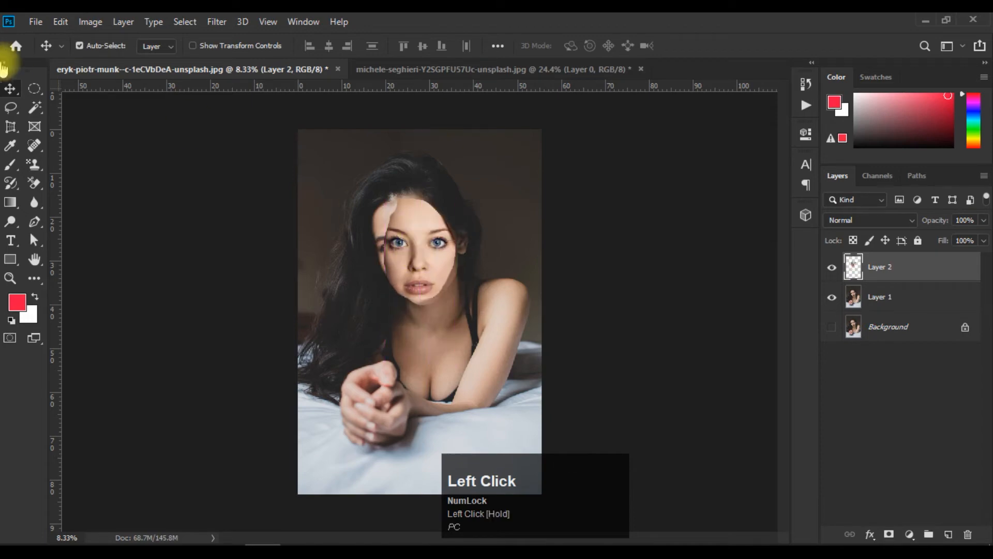
Clear the face selection in the blue-eyed woman's photo and return to the dark-haired woman's portrait.
click(450, 69)
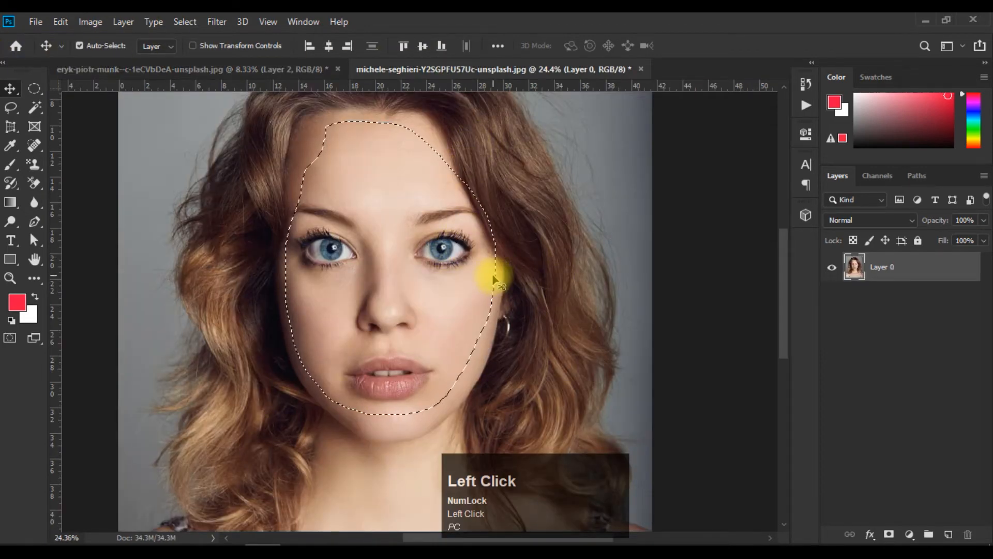
key(ctrl+d)
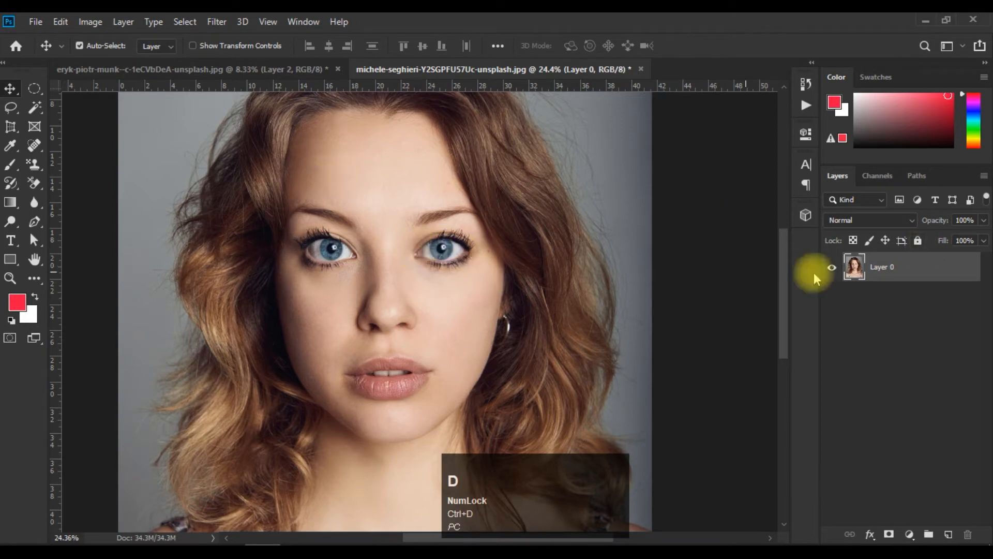
click(140, 68)
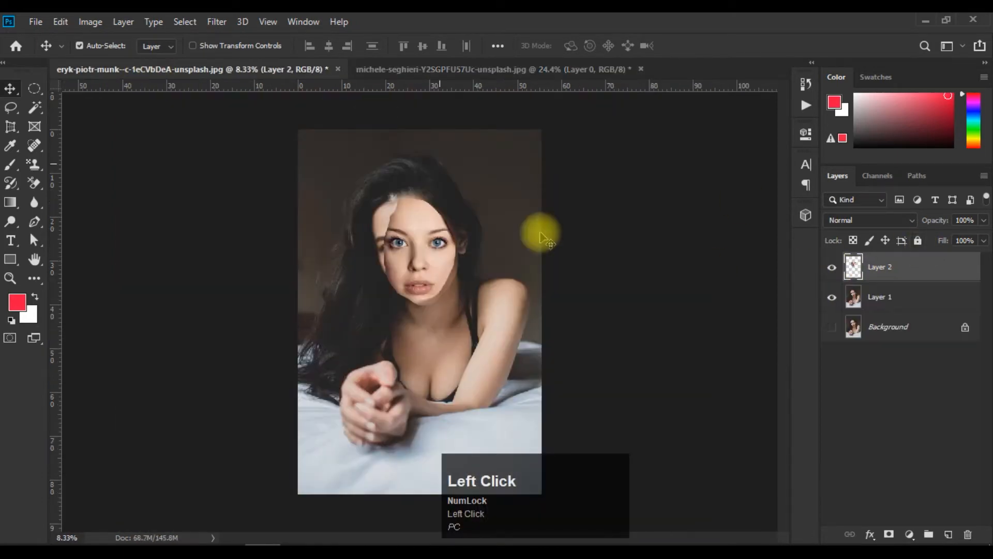
Rotate the pasted face layer to -18.58° with Free Transform and reposition it to match the tilt of the woman's head.
scroll(492, 259, up, 12)
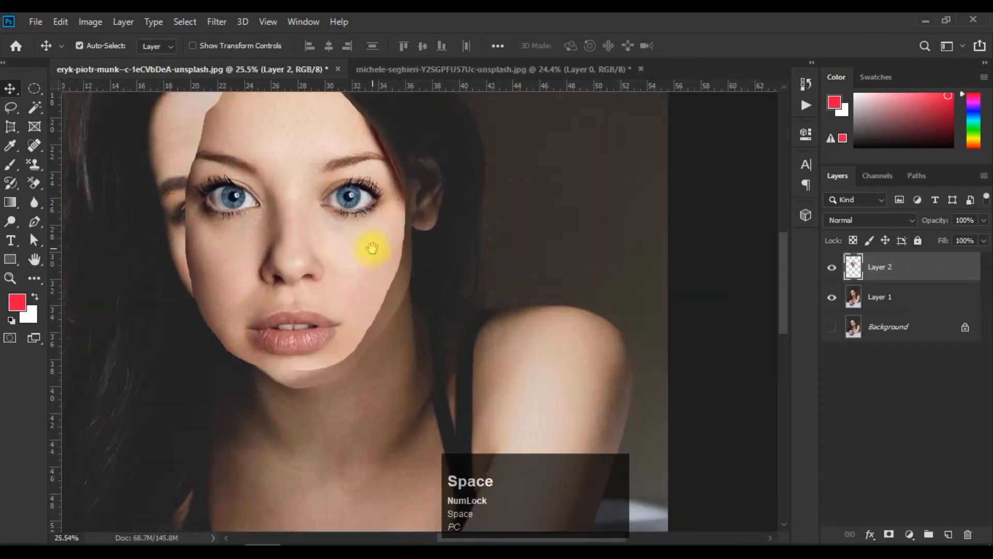
drag(373, 248, 526, 335)
drag(476, 295, 526, 311)
key(ctrl+t)
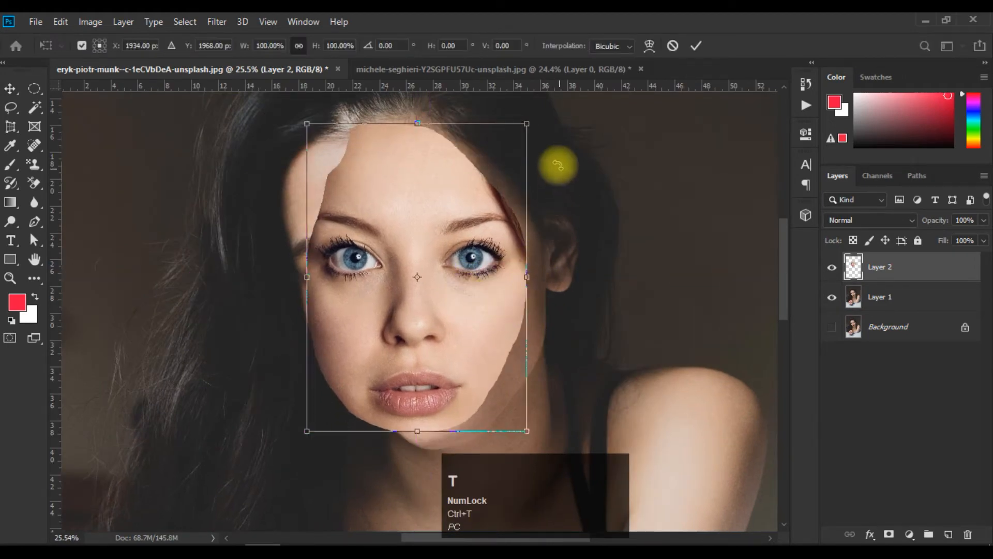
alt+scroll(525, 252, down, 1)
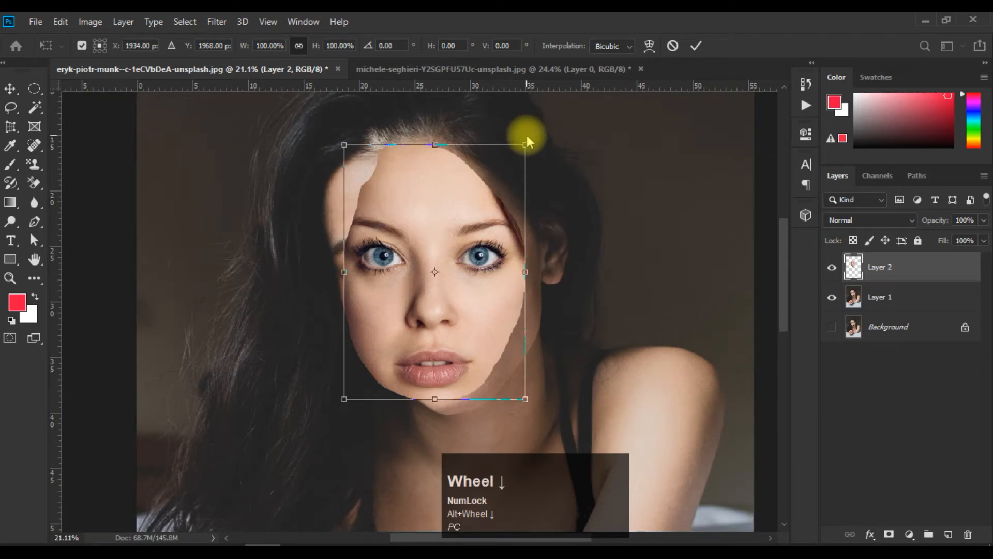
click(448, 180)
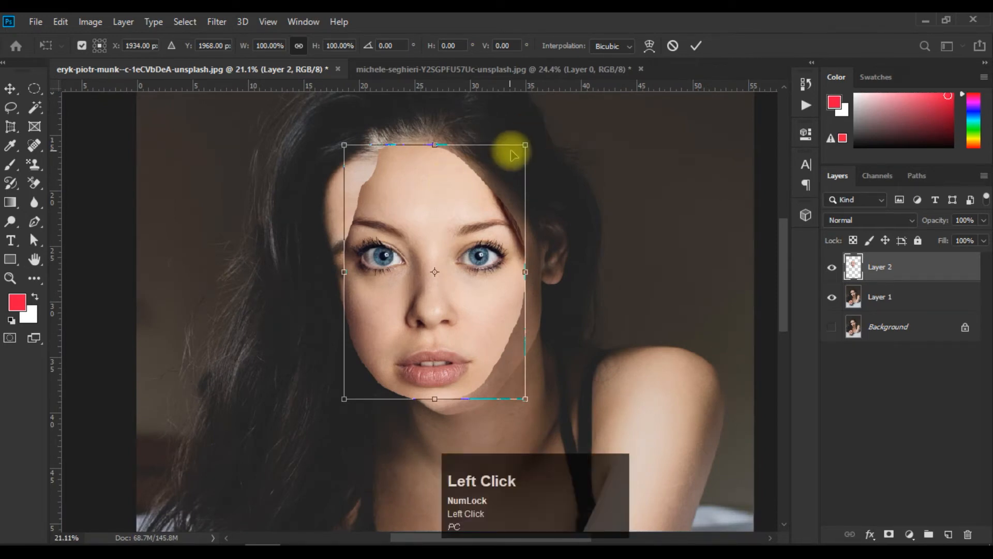
drag(533, 134, 478, 123)
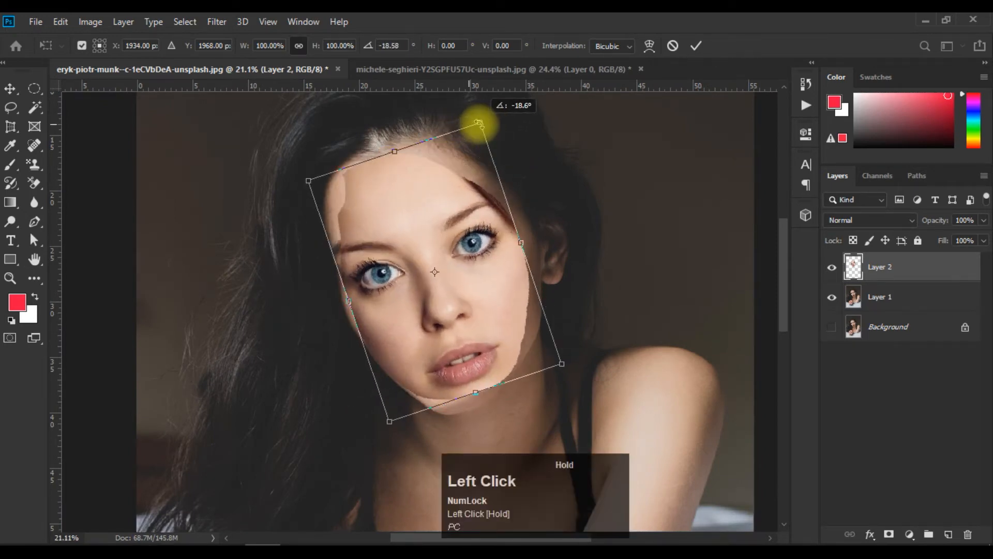
drag(472, 230, 470, 223)
Scale the pasted face to 117.10% width and 118.55% height so it covers the original face, and apply the transform.
drag(561, 356, 589, 376)
drag(306, 174, 292, 162)
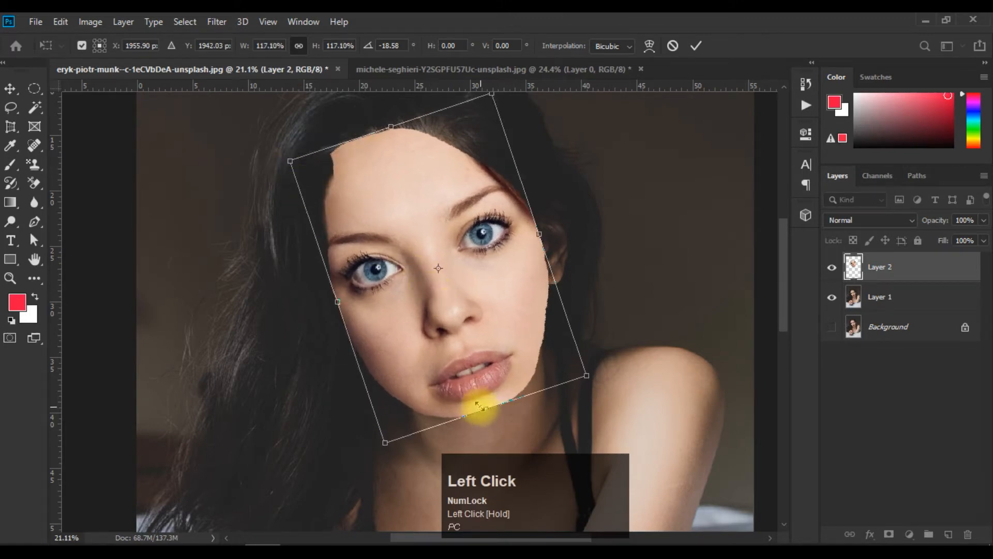
key(shift)
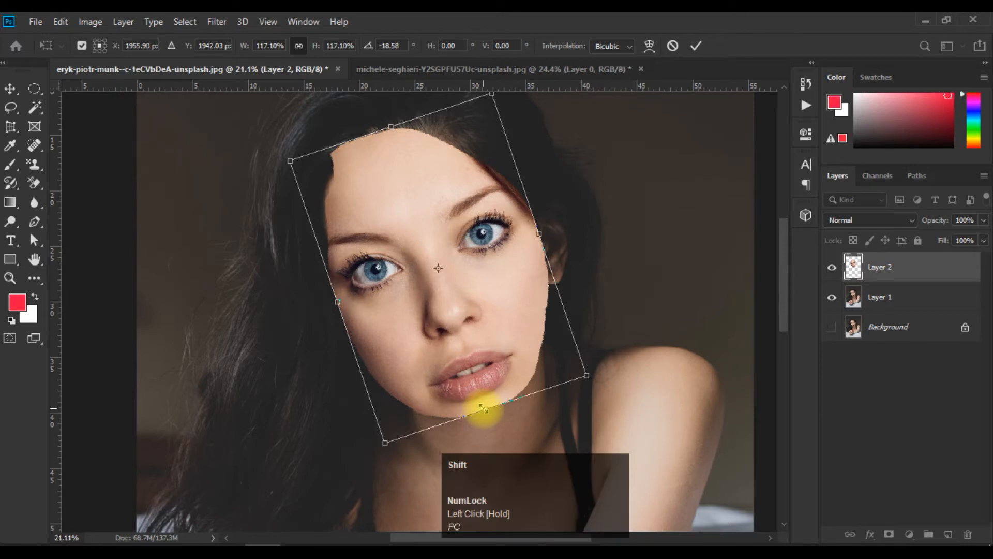
drag(486, 410, 487, 413)
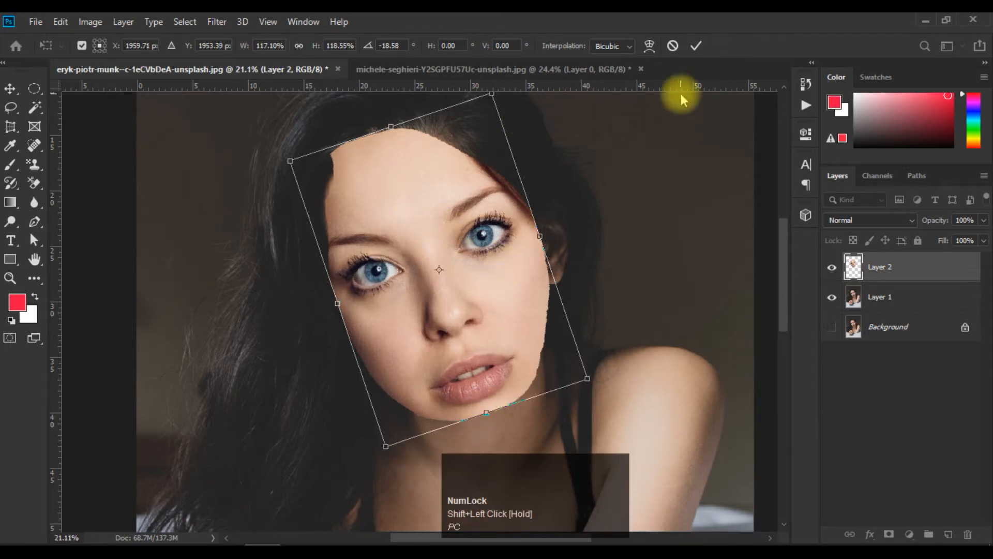
click(706, 48)
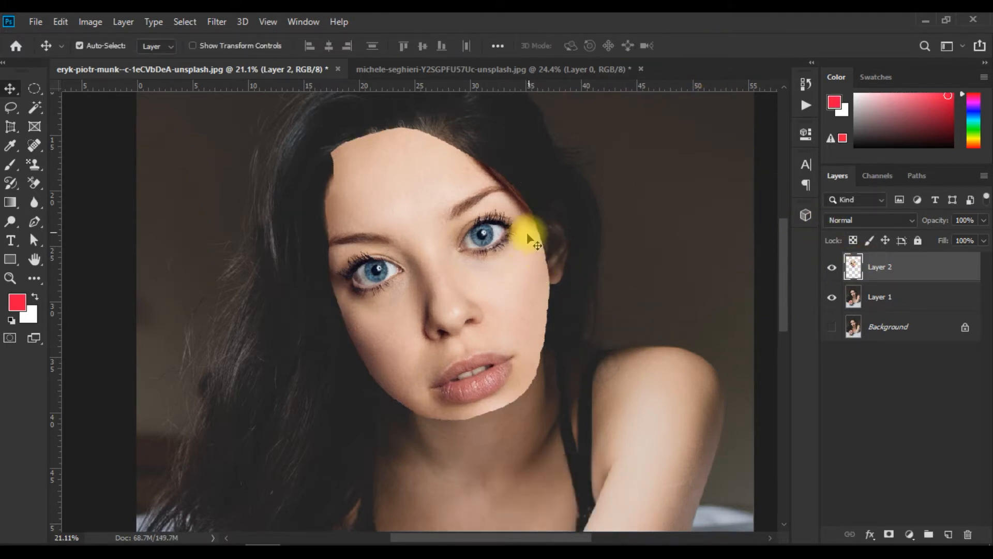
Narrow the pasted face to 92.89% width with Free Transform, bringing in both sides, and apply the transform.
key(ctrl+t)
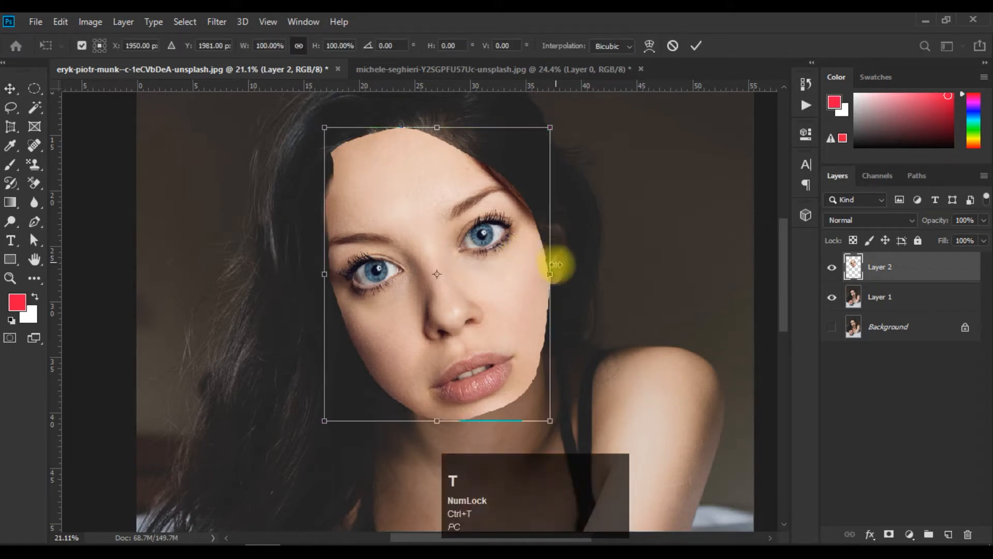
drag(552, 275, 539, 282)
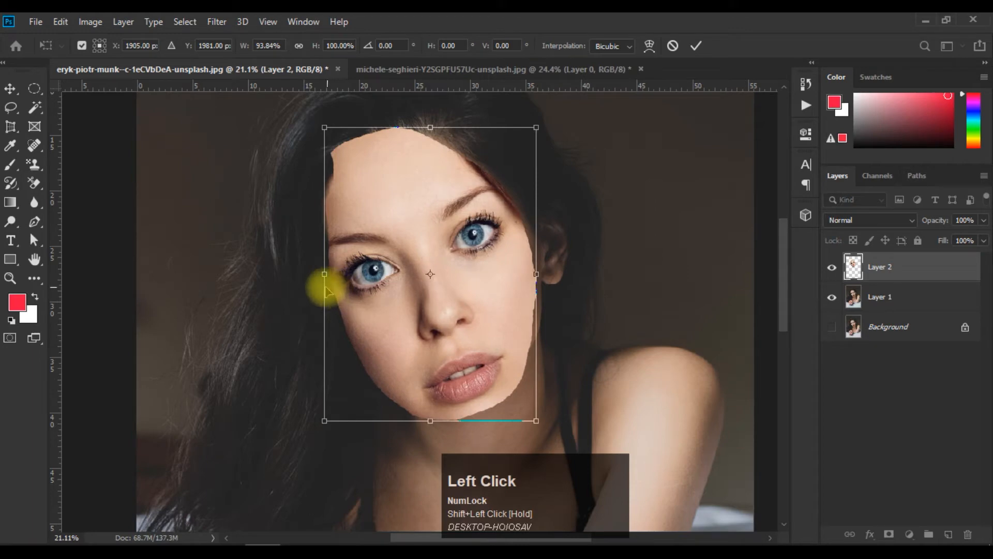
mouse_move(325, 276)
mouse_down()
mouse_move(336, 273)
mouse_move(327, 274)
mouse_up()
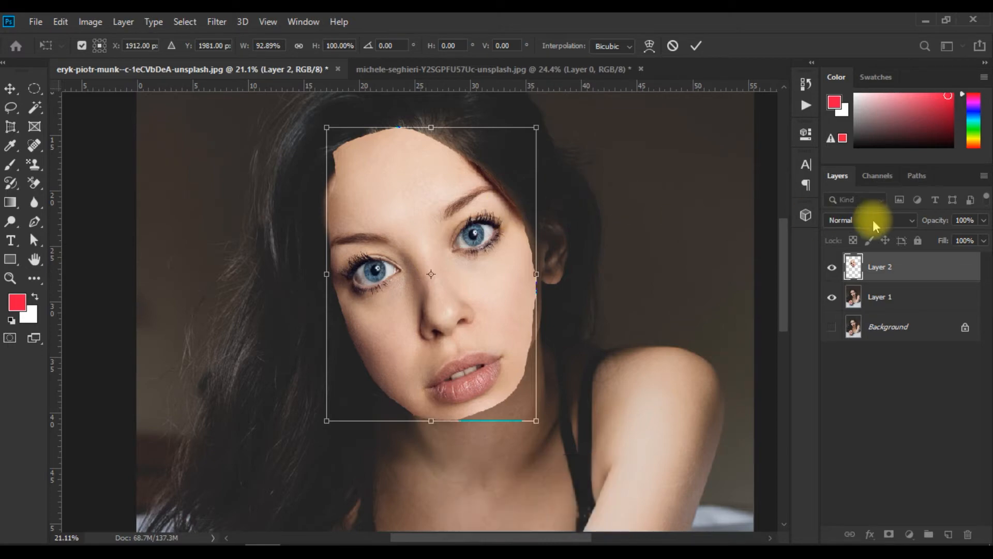
click(696, 47)
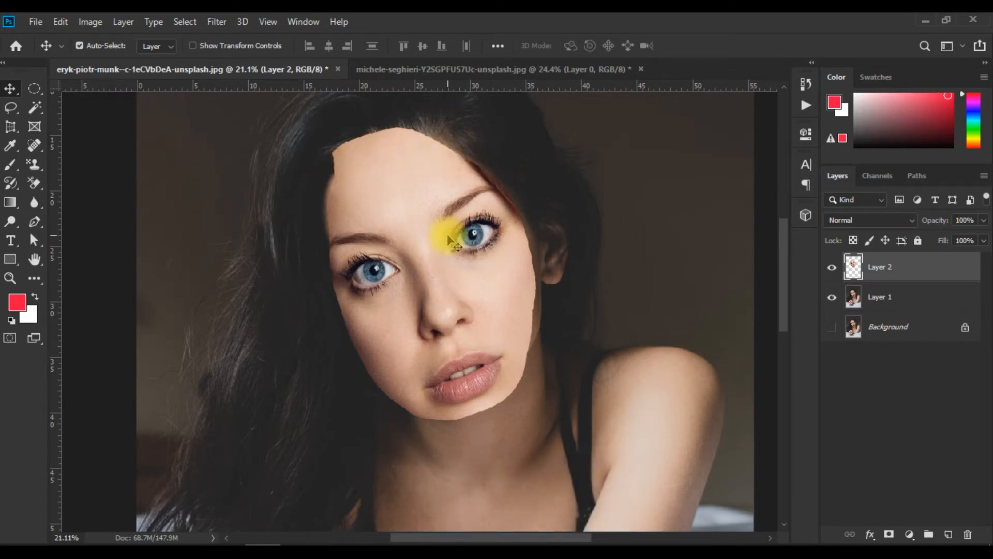
Lasso the upper edge of the pasted forehead along the hairline, delete that part, and clear the selection.
scroll(448, 233, up, 2)
key(space)
drag(422, 252, 439, 357)
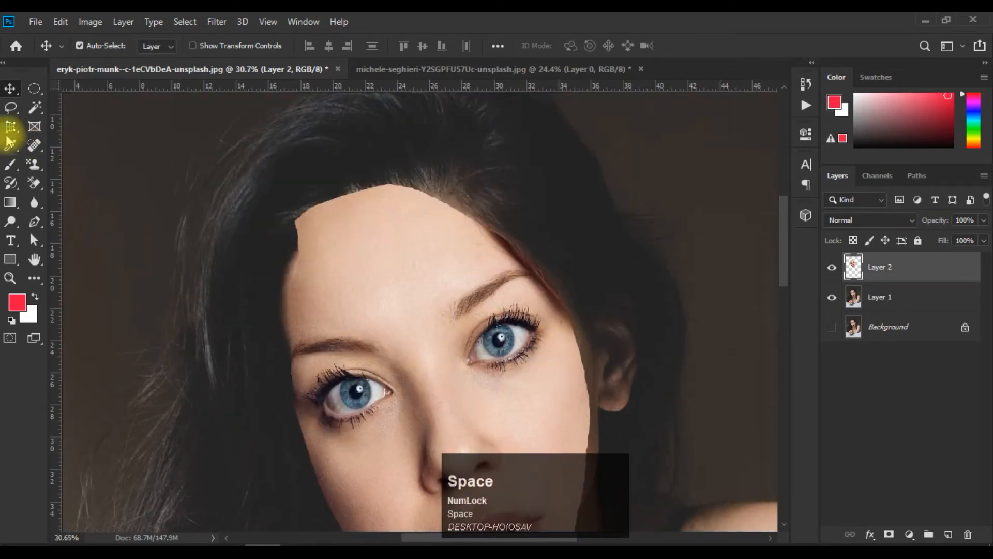
click(11, 109)
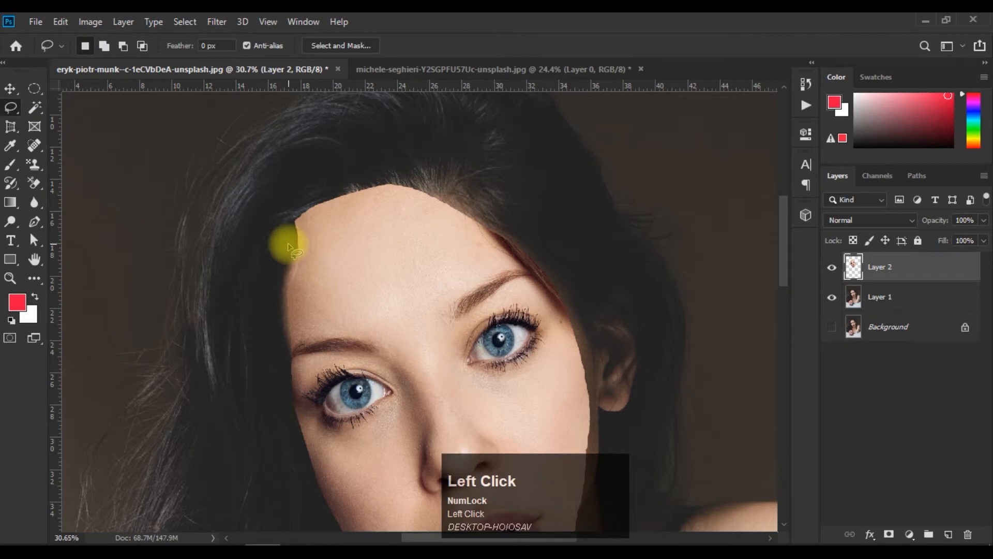
drag(302, 232, 373, 221)
mouse_move(458, 206)
mouse_down()
mouse_move(427, 177)
mouse_move(354, 175)
mouse_move(286, 208)
mouse_move(290, 247)
mouse_up()
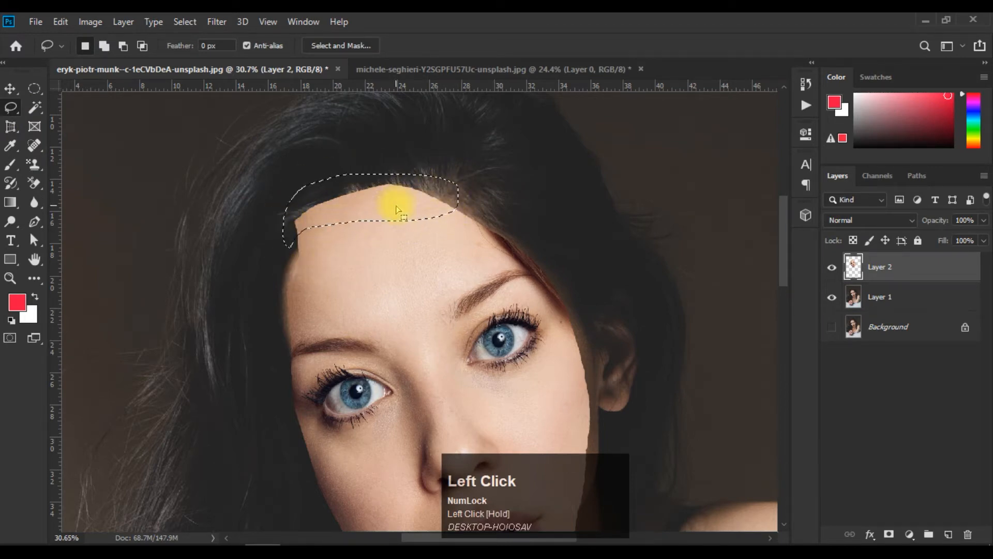
key(Delete)
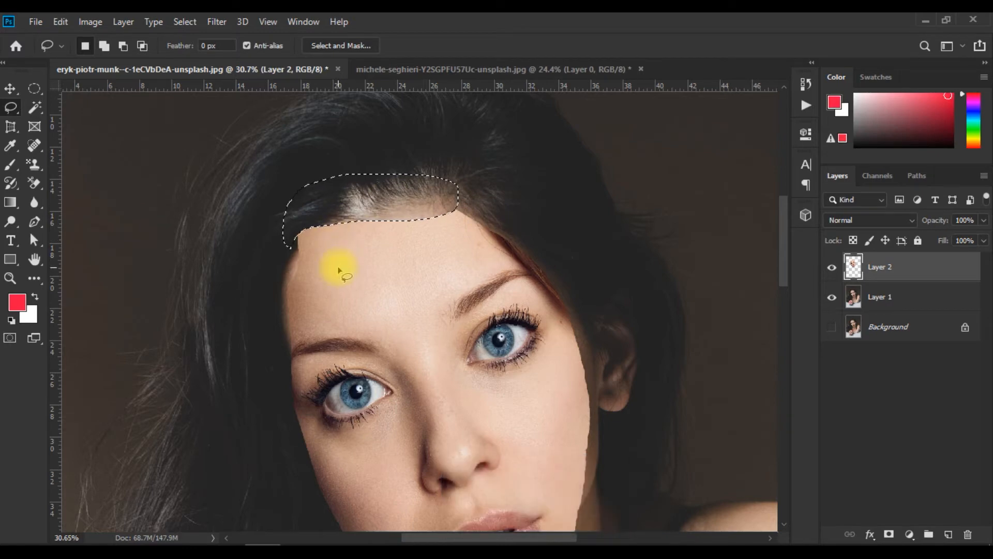
key(ctrl+d)
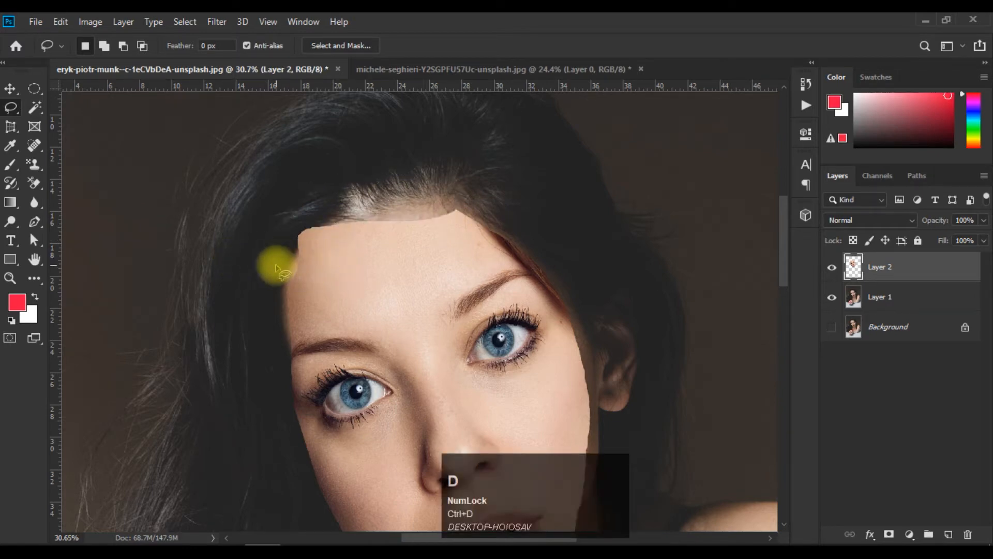
Lasso and delete the leftover corners at both ends of the pasted forehead's trimmed edge, then deselect.
drag(278, 267, 308, 252)
drag(346, 207, 274, 263)
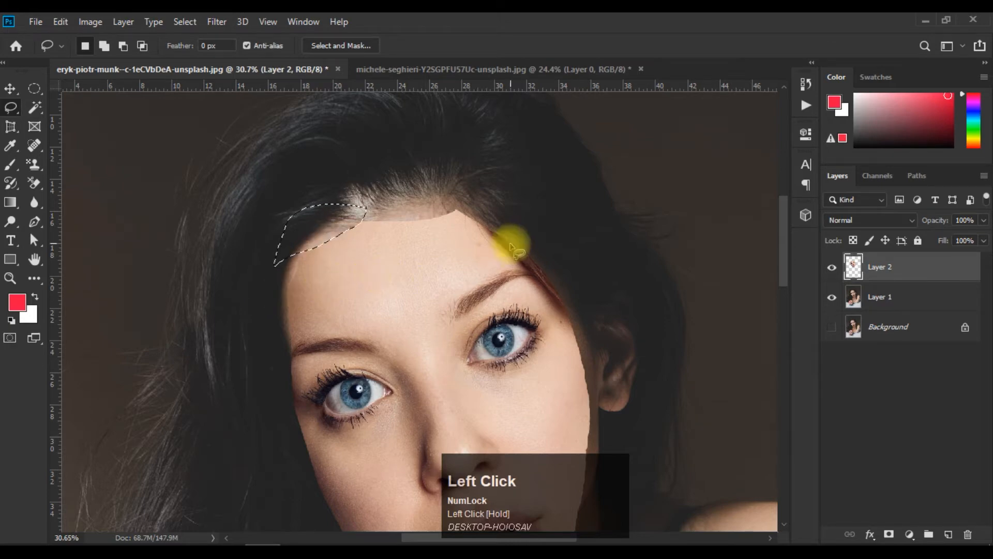
click(418, 207)
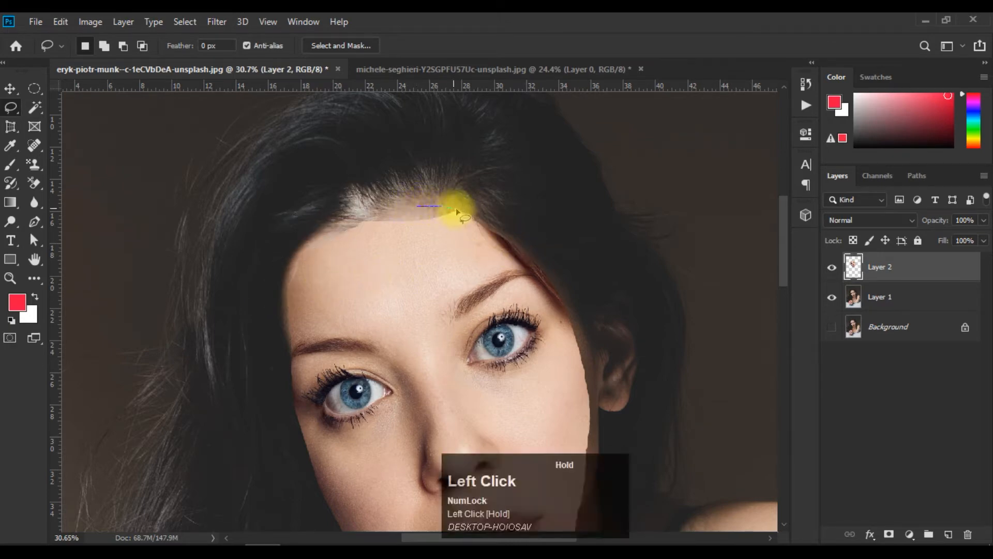
drag(421, 207, 456, 208)
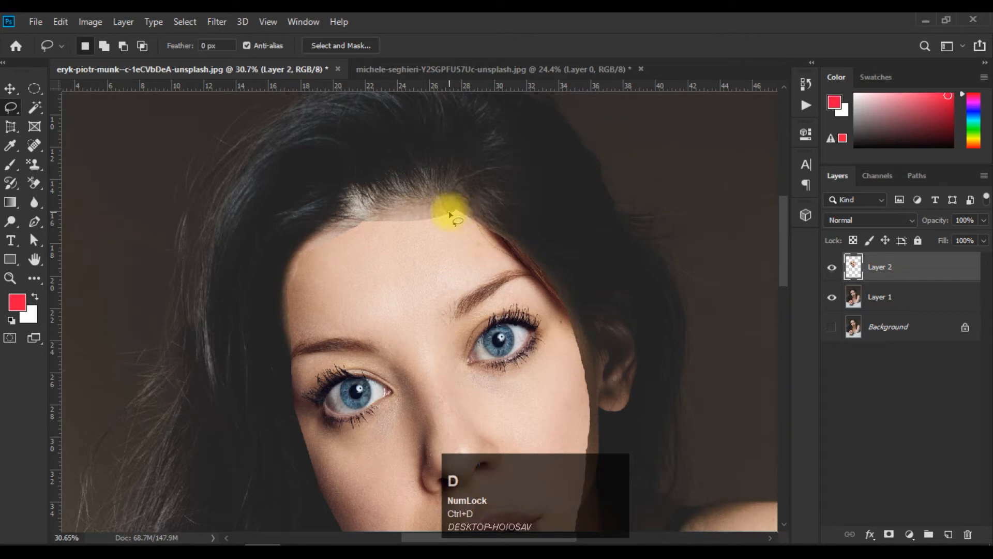
mouse_move(480, 225)
mouse_down()
mouse_move(502, 204)
mouse_move(433, 206)
mouse_up()
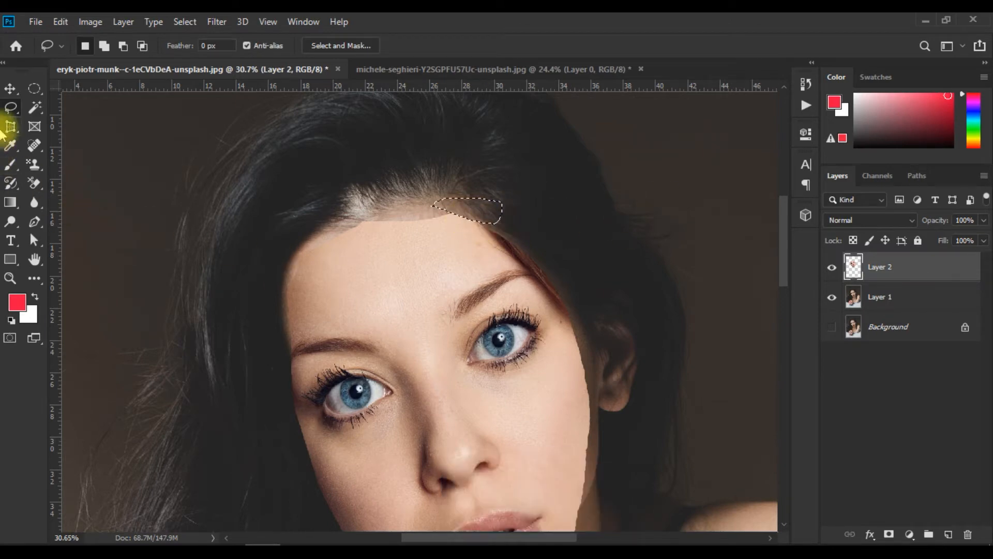
key(ctrl+d)
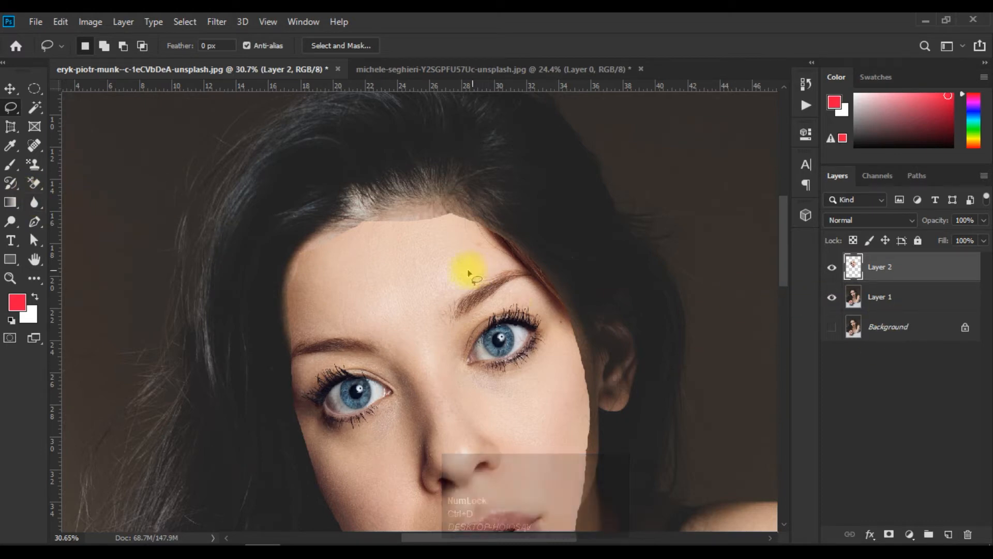
Add a layer mask to Layer 2 and brush black along the forehead edge to smooth it against the hairline.
click(888, 534)
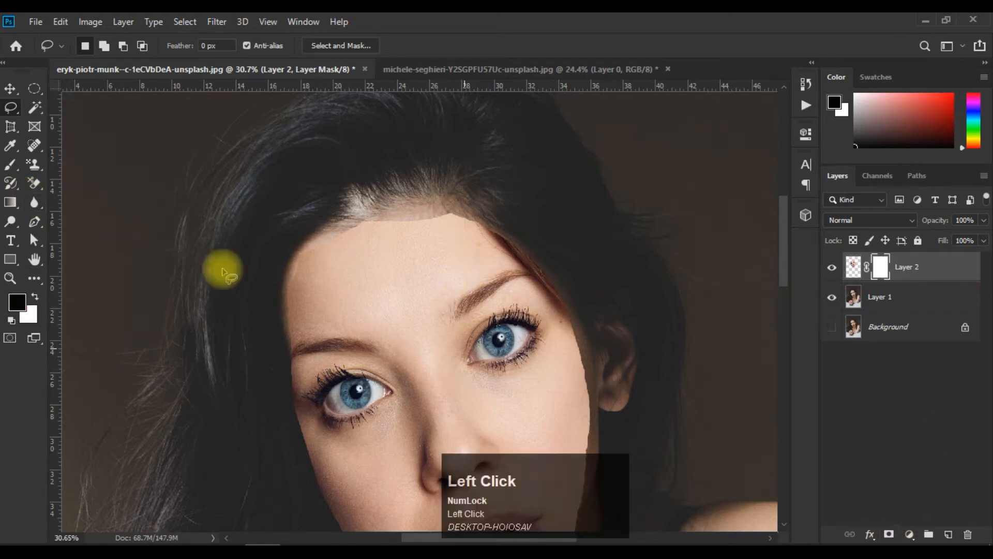
click(11, 165)
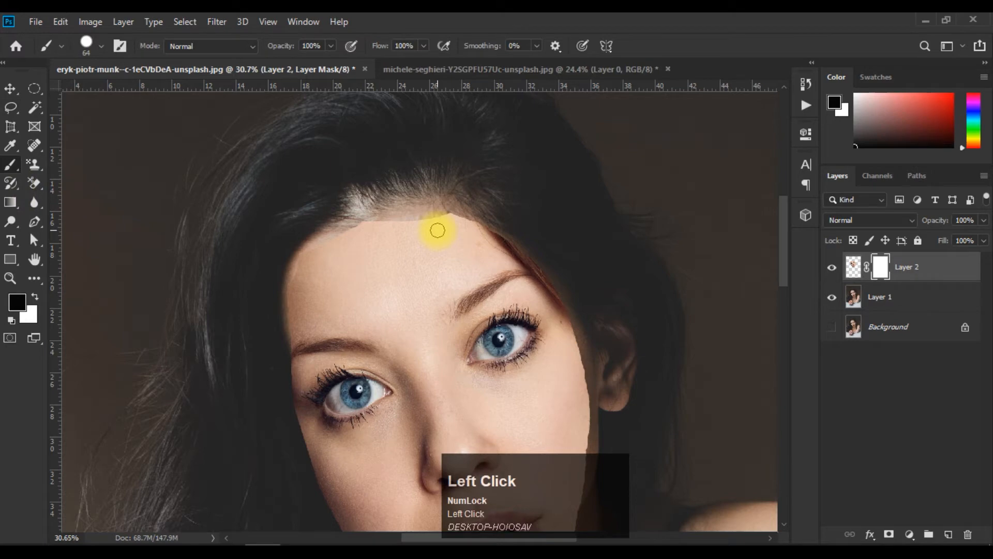
alt+scroll(385, 216, up, 10)
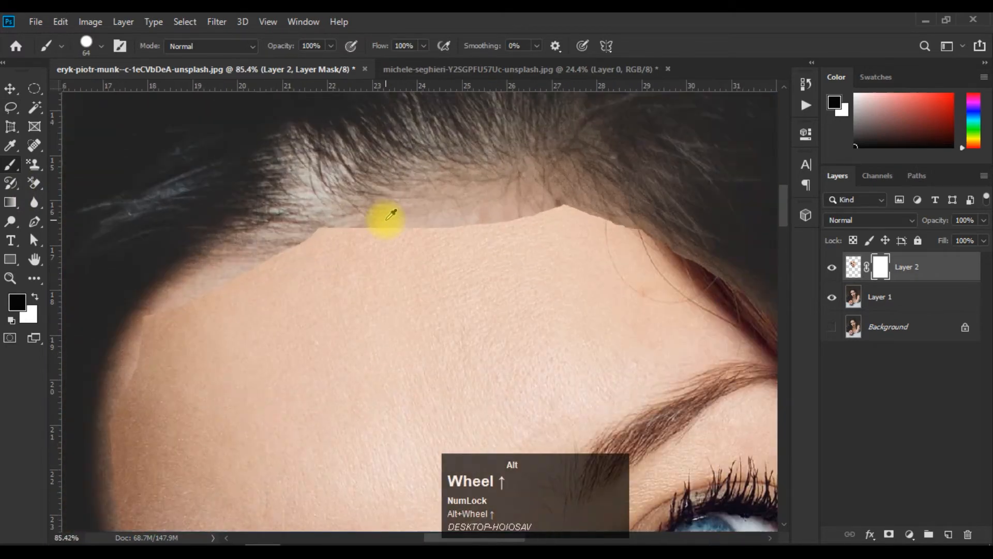
mouse_move(319, 214)
mouse_down()
mouse_move(272, 234)
mouse_move(446, 198)
mouse_move(617, 200)
mouse_move(682, 217)
mouse_move(652, 227)
mouse_move(516, 210)
mouse_move(276, 210)
mouse_up()
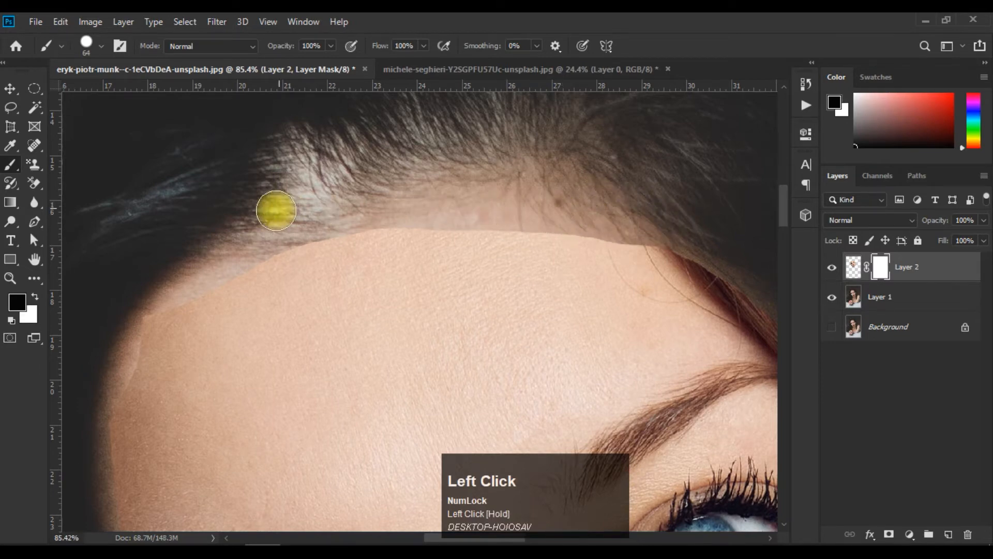
drag(489, 271, 258, 235)
mouse_move(435, 204)
mouse_down()
mouse_move(540, 286)
mouse_move(352, 191)
mouse_move(508, 244)
mouse_move(628, 359)
mouse_move(580, 321)
mouse_move(645, 408)
mouse_up()
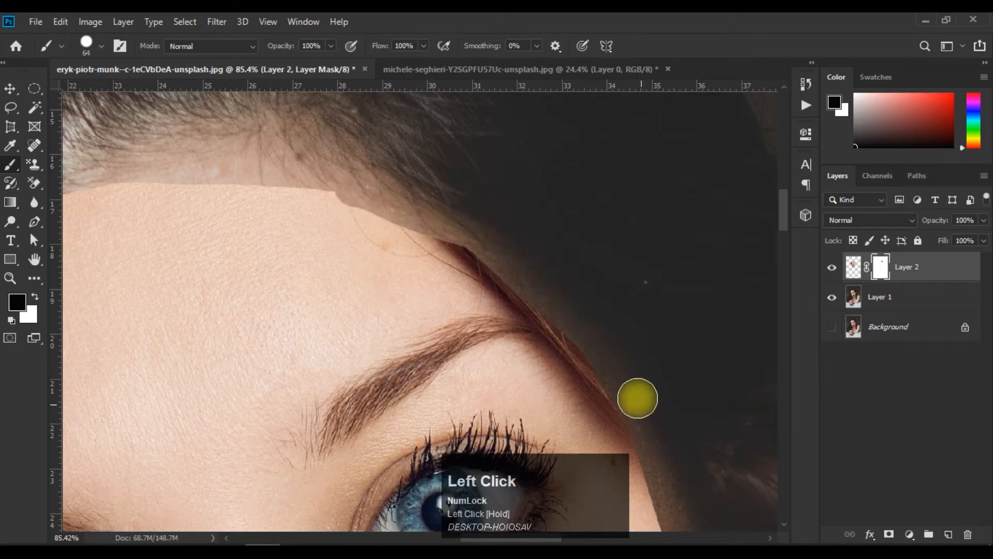
Brush more black on the mask to refine the forehead edge and the temple beside the long hair.
scroll(639, 374, down, 3)
scroll(639, 373, down, 3)
click(502, 317)
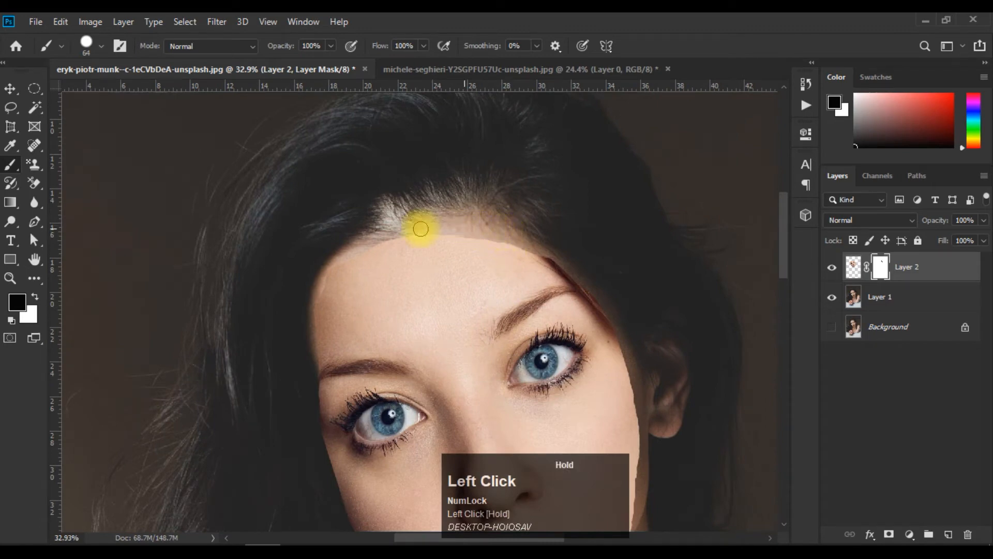
drag(320, 279, 288, 332)
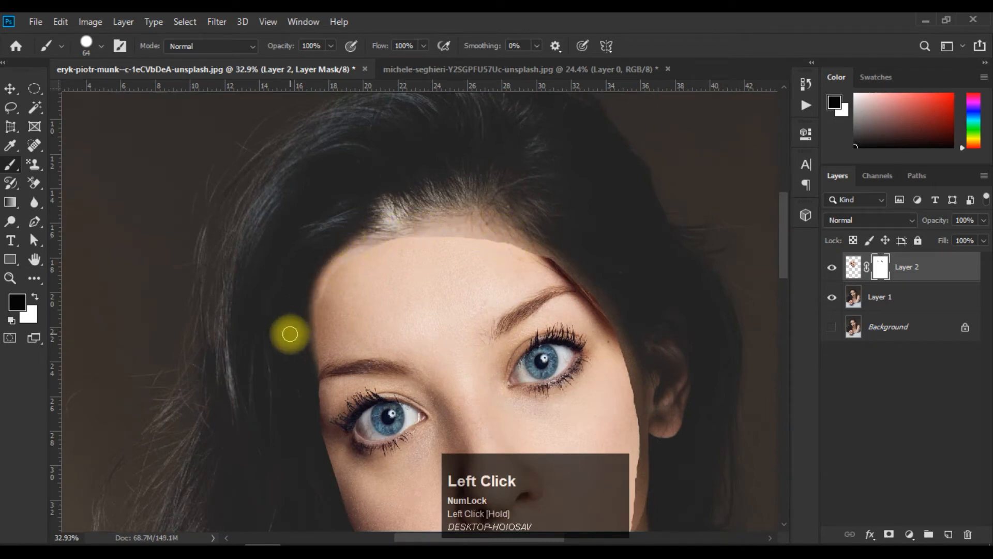
Move the masked face layer slightly upward over the woman's head.
scroll(443, 259, down, 4)
scroll(472, 343, up, 1)
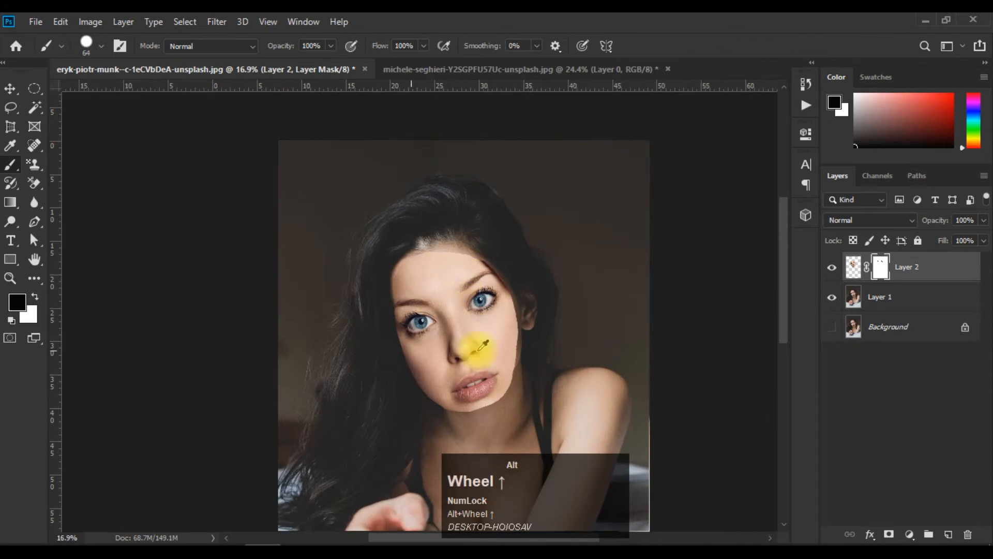
drag(508, 343, 421, 261)
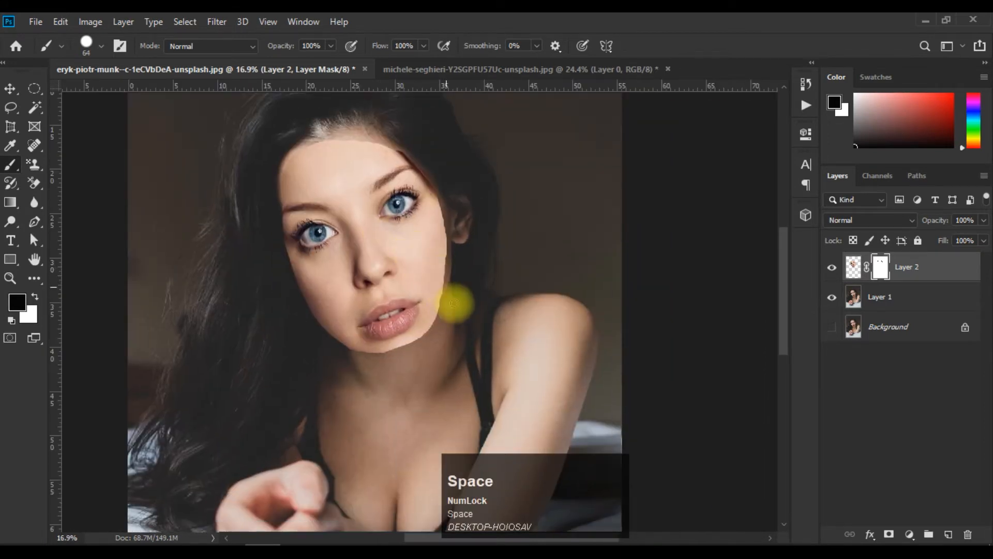
click(10, 89)
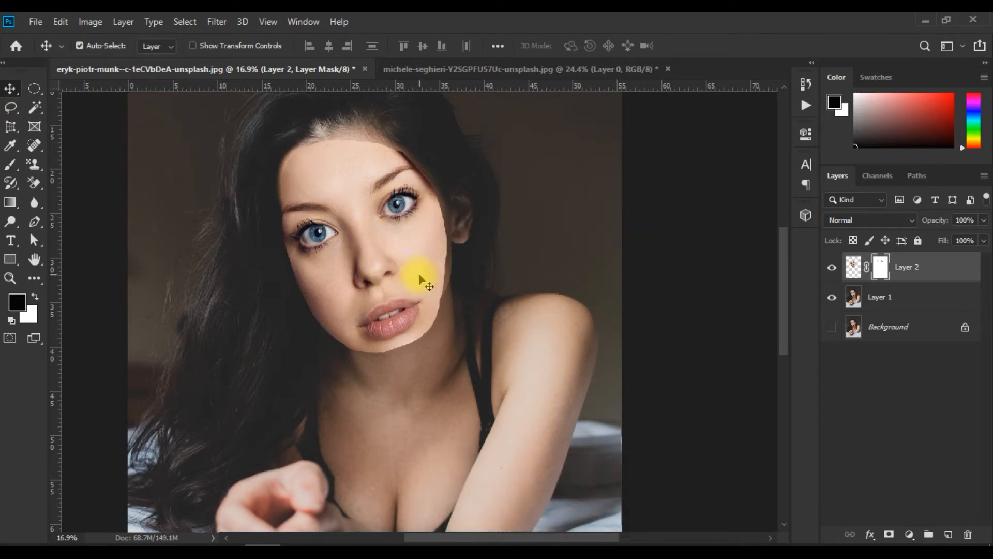
drag(417, 283, 420, 251)
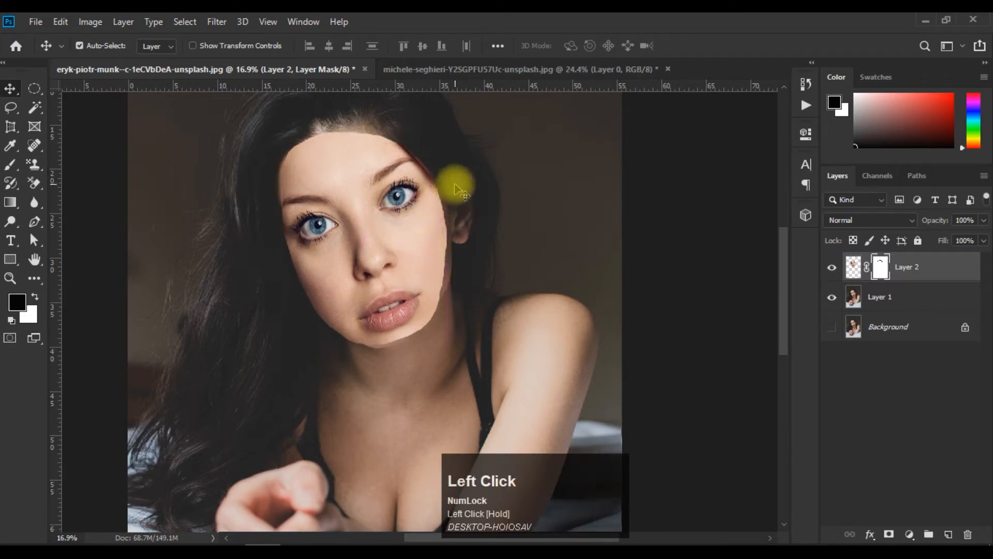
Rotate the masked face layer to -1.25° with Free Transform and apply it.
key(ctrl)
key(ctrl+t)
mouse_move(468, 118)
mouse_down()
mouse_move(479, 122)
mouse_move(459, 115)
mouse_up()
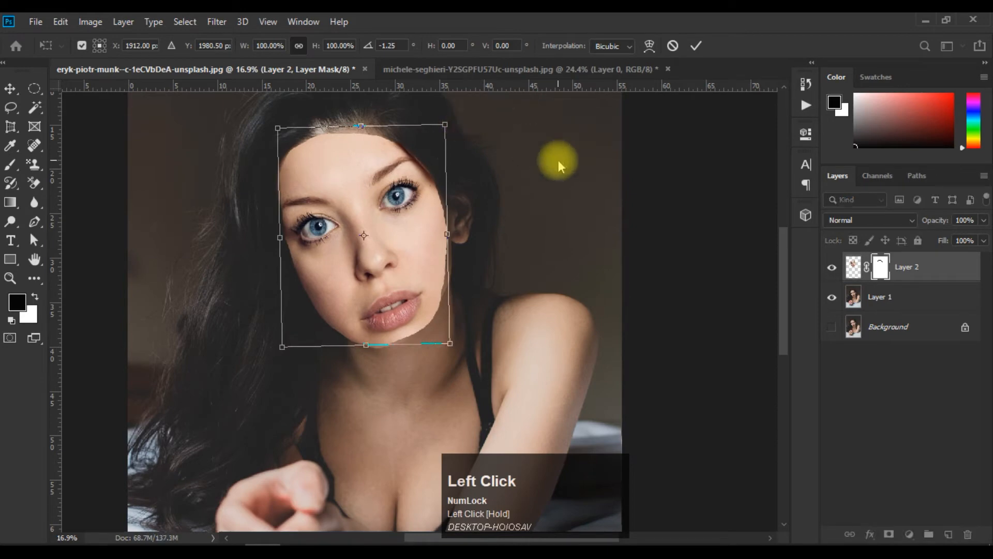
click(697, 47)
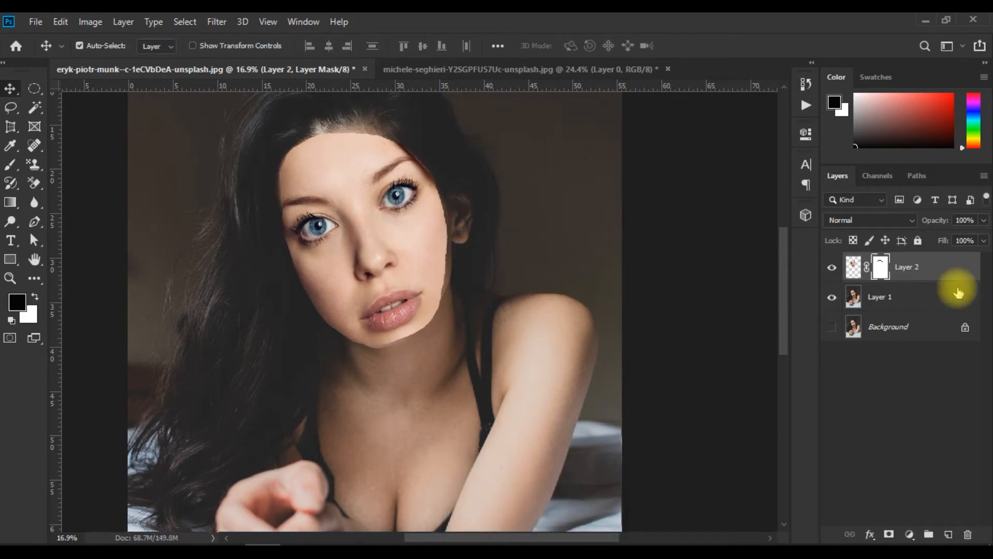
Convert Layer 2 to a smart object, rasterize it, and toggle its visibility to compare the original and pasted faces.
right_click(914, 273)
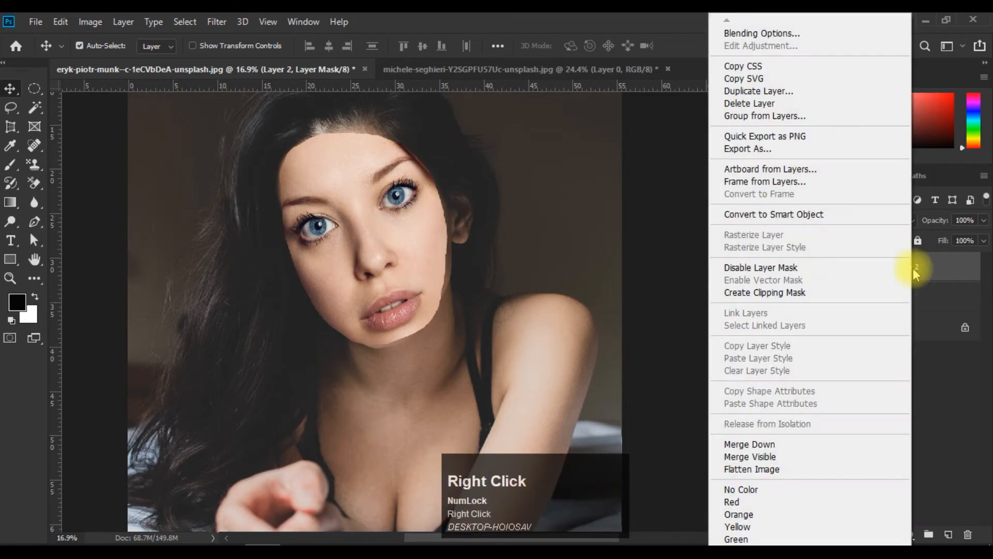
click(851, 213)
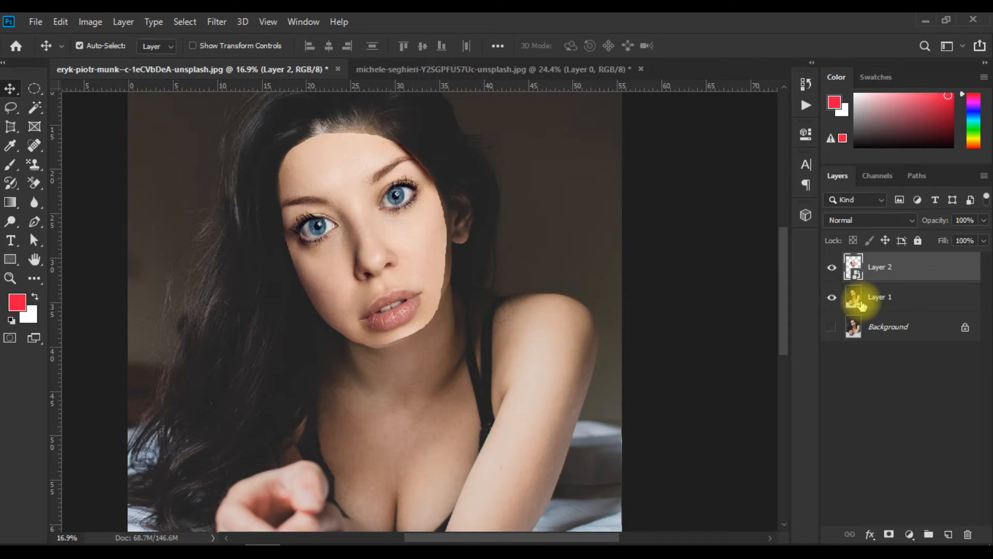
right_click(912, 265)
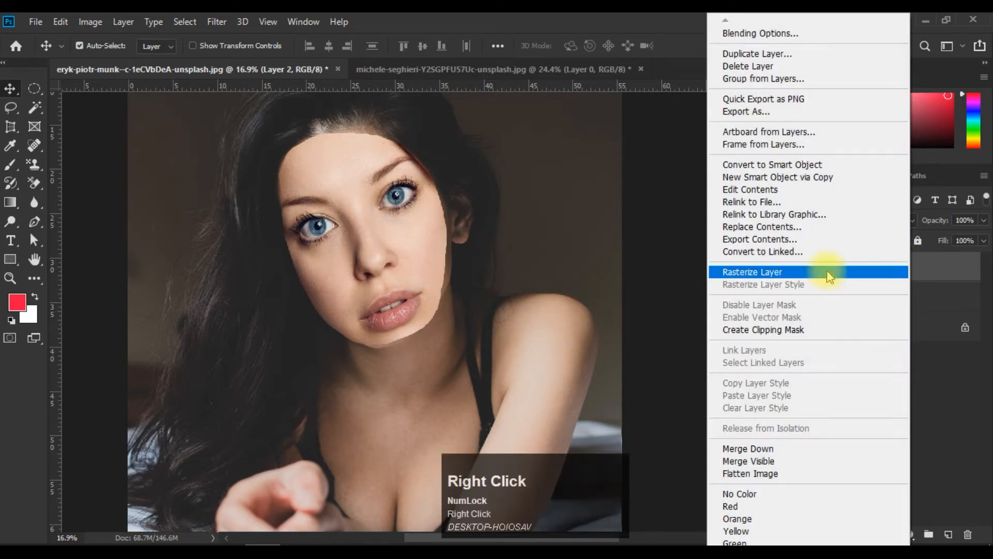
click(825, 270)
click(832, 267)
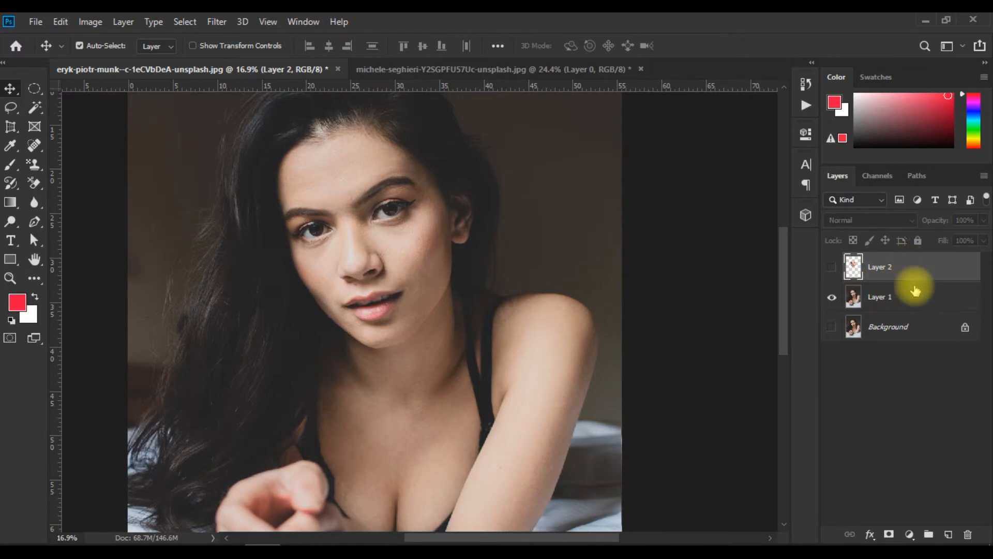
click(832, 268)
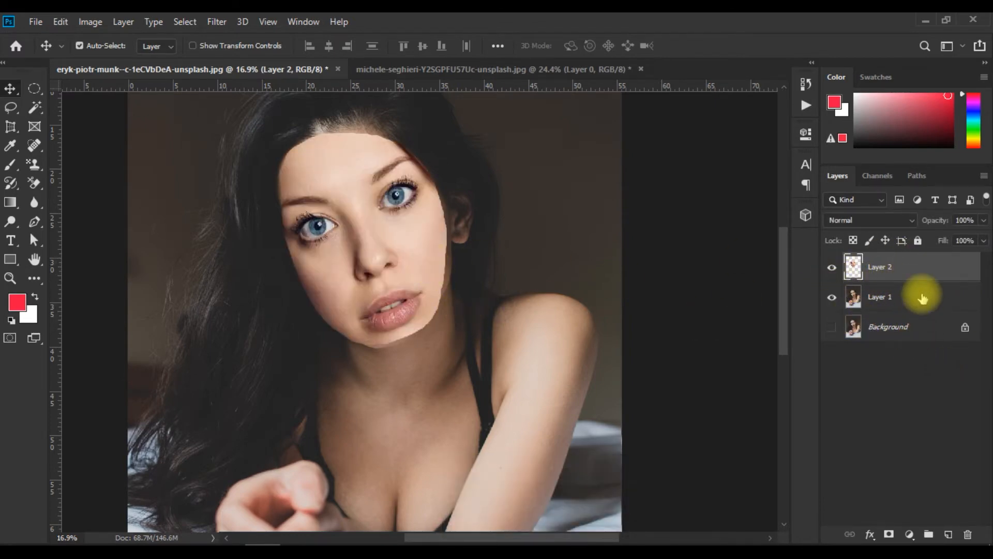
Load the outline of the pasted face as a selection and delete that area from Layer 1.
ctrl+click(854, 268)
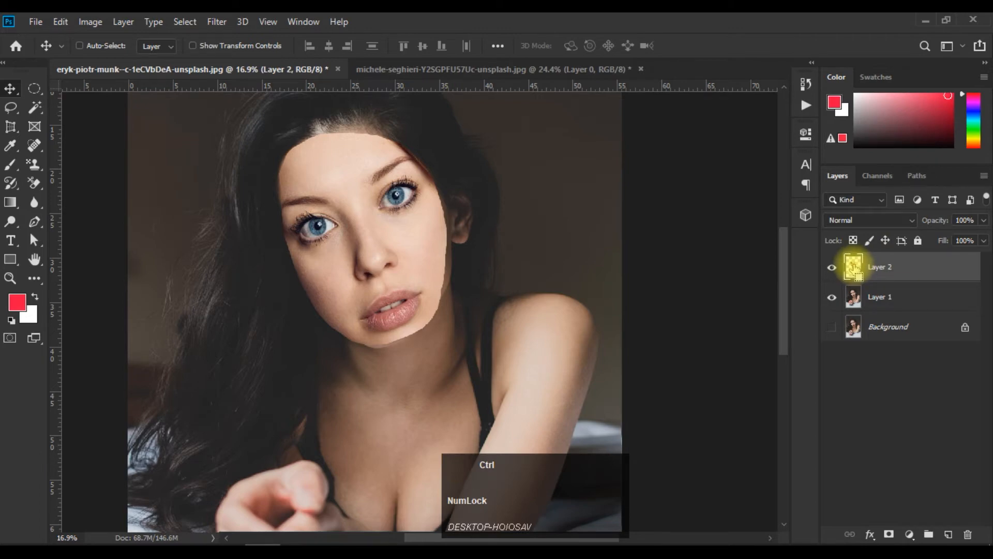
ctrl+click(854, 267)
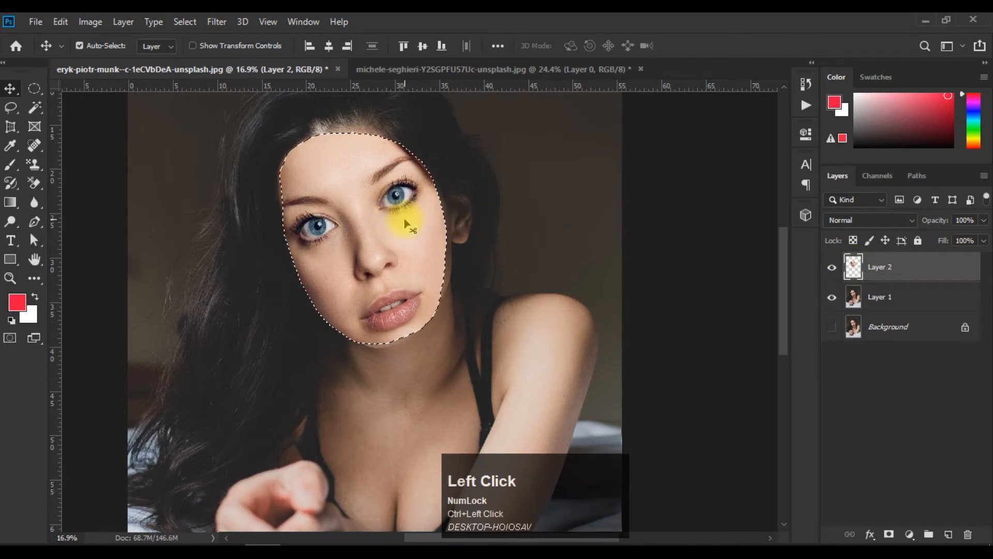
click(882, 303)
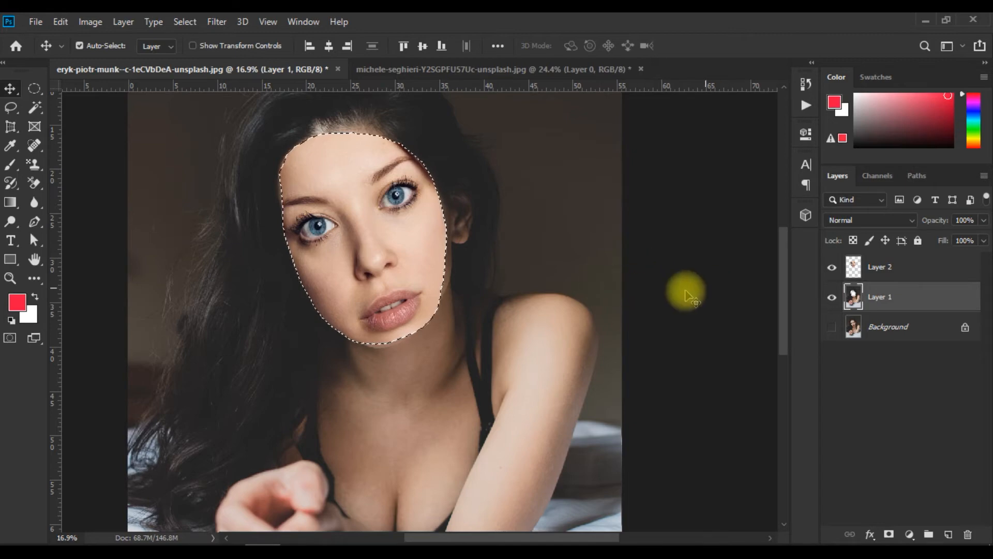
Clear the face selection and toggle Layer 2's visibility repeatedly to compare the portrait with and without the pasted face.
key(ctrl)
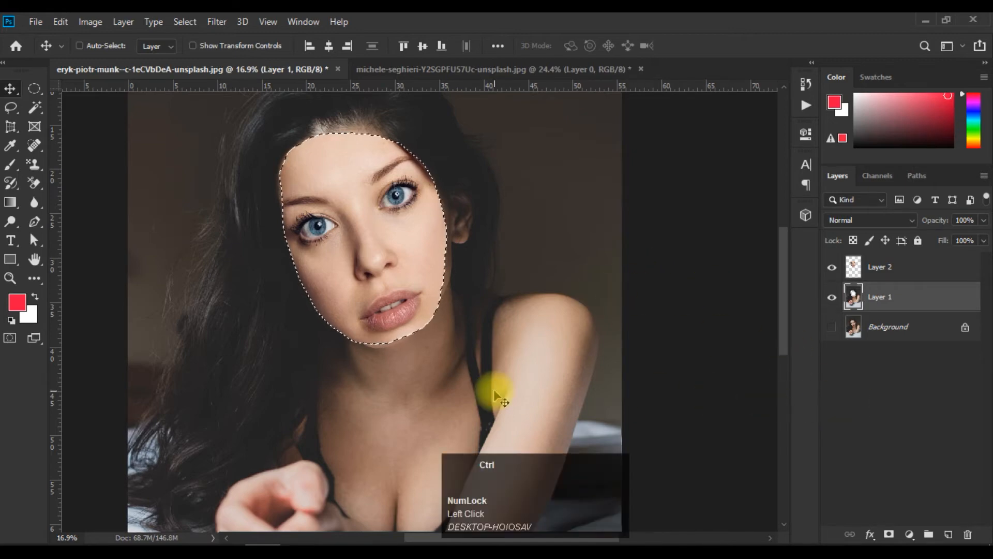
key(ctrl+d)
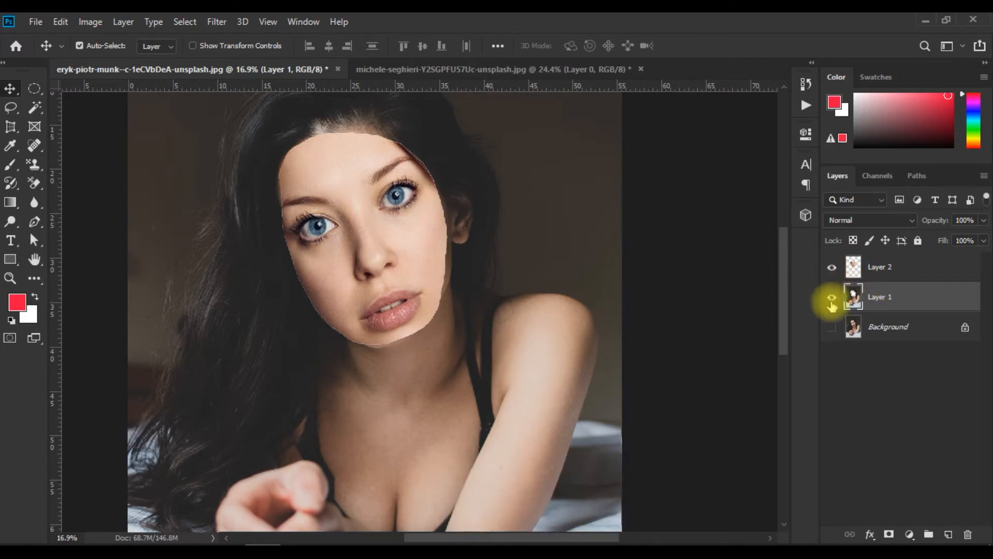
click(832, 269)
click(832, 269)
click(833, 270)
click(832, 269)
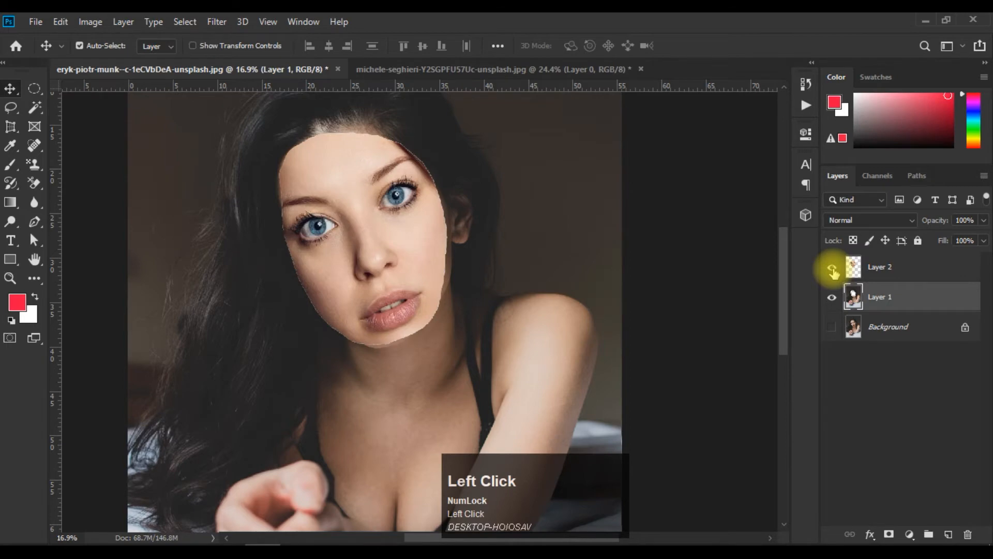
click(832, 269)
click(833, 269)
click(833, 269)
click(832, 269)
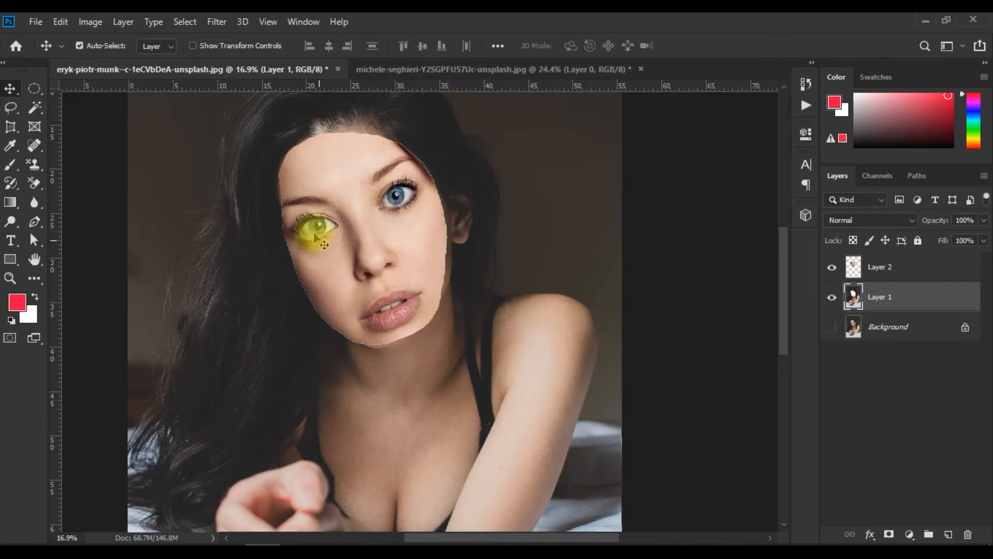
scroll(331, 237, up, 1)
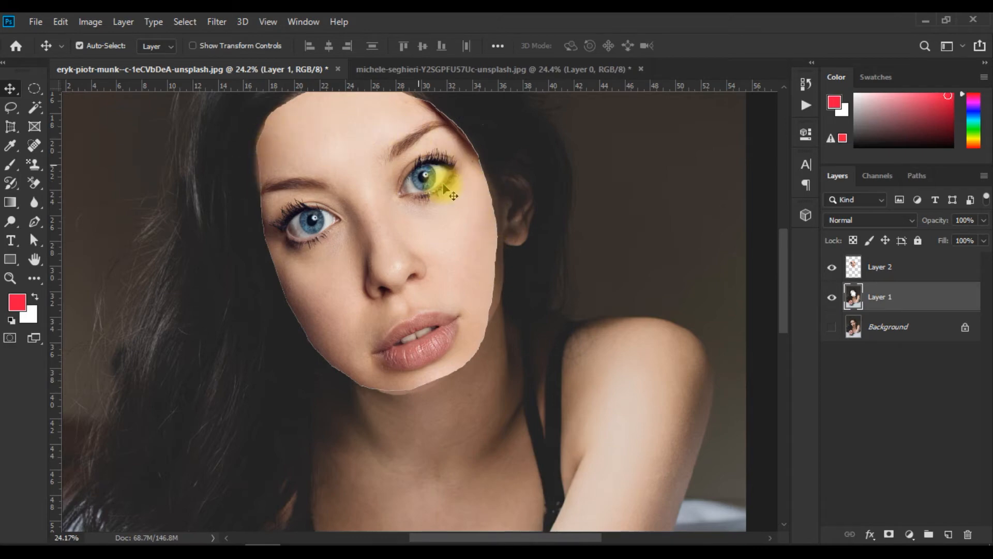
key(space)
drag(426, 193, 424, 262)
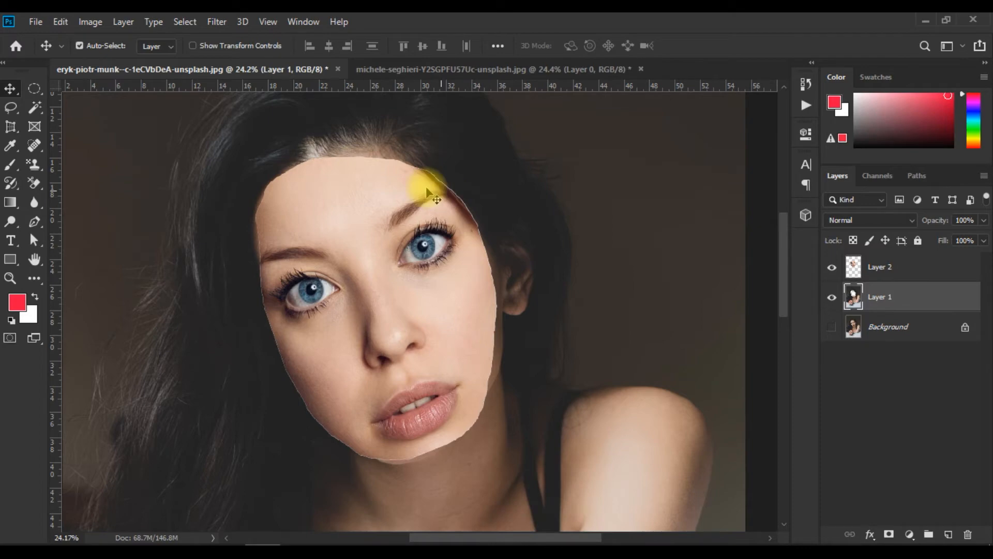
click(34, 88)
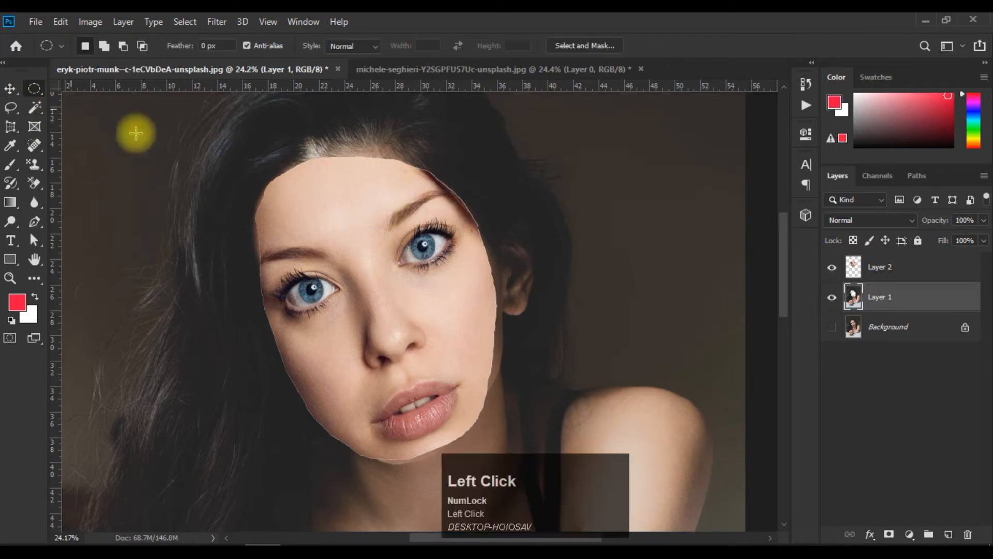
click(855, 269)
ctrl+click(854, 269)
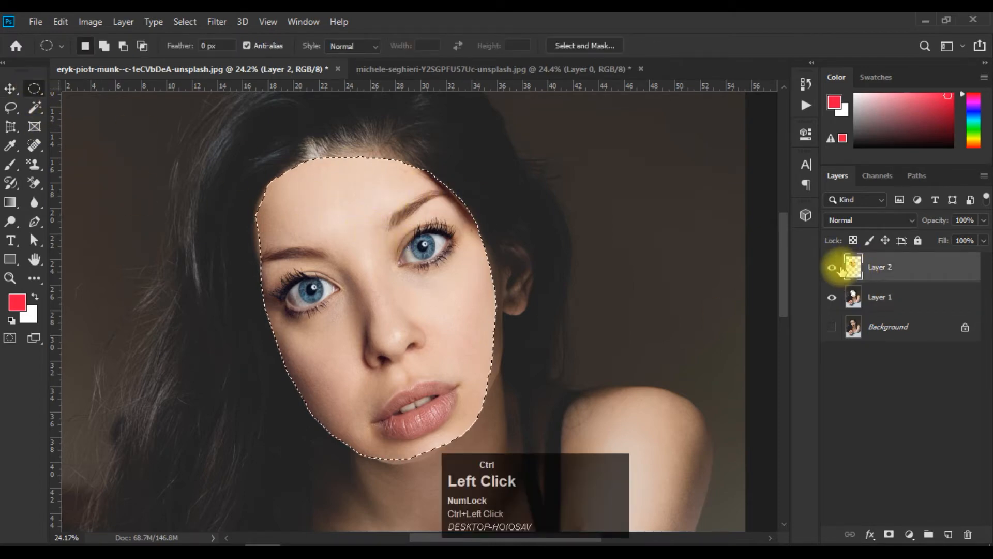
right_click(339, 197)
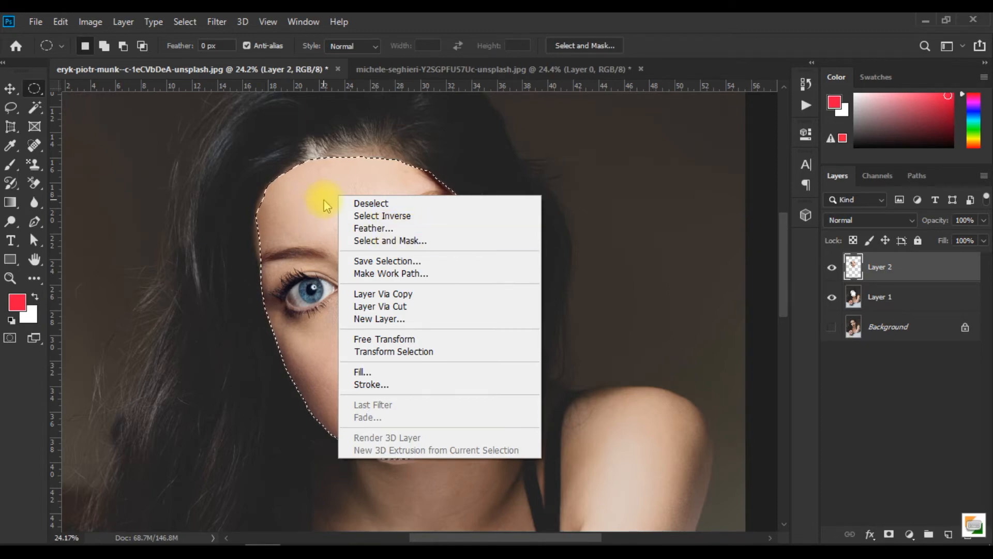
key(ctrl+d)
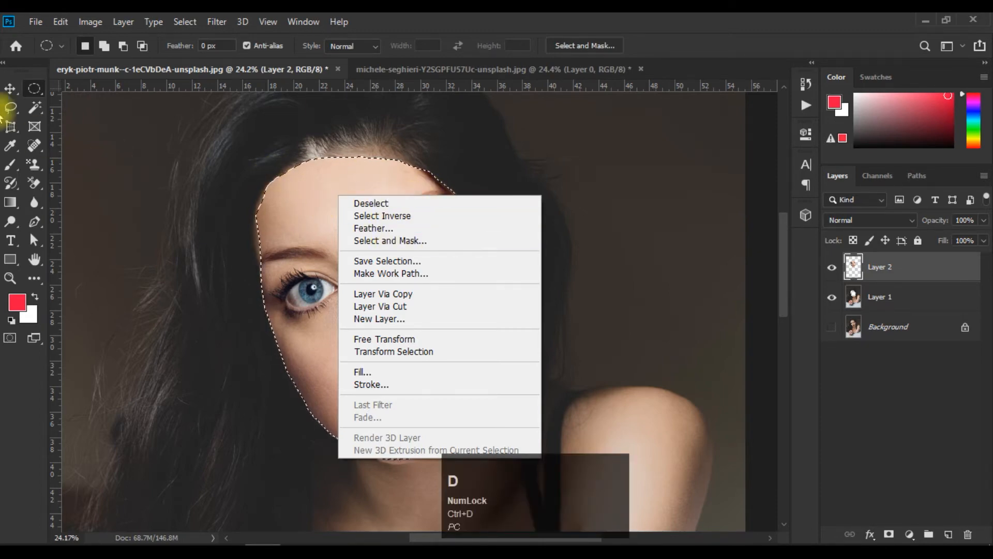
click(9, 89)
key(ctrl+d)
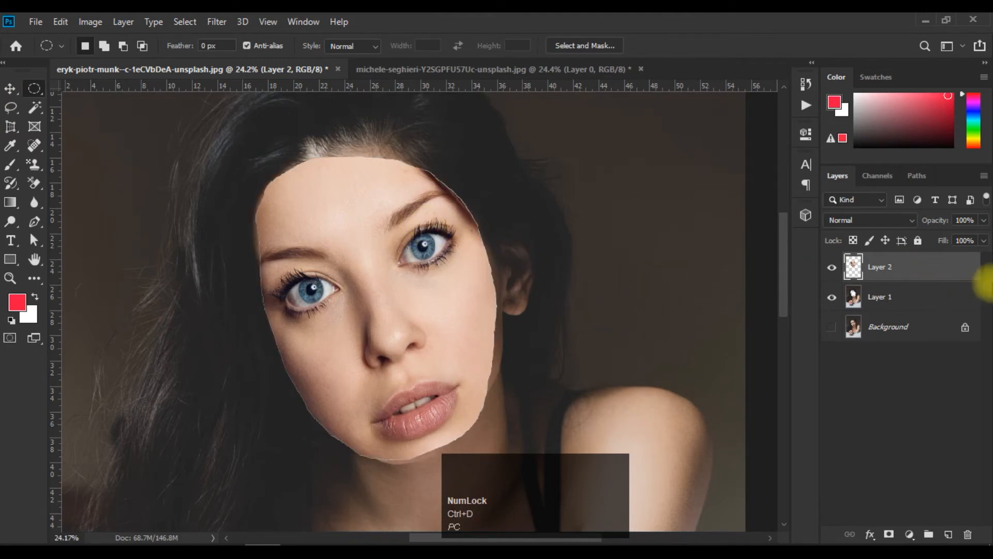
Auto-blend Layer 2 and Layer 1 using Panorama with Seamless Tones and Colors and Content Aware Fill Transparent Areas enabled.
key(shift)
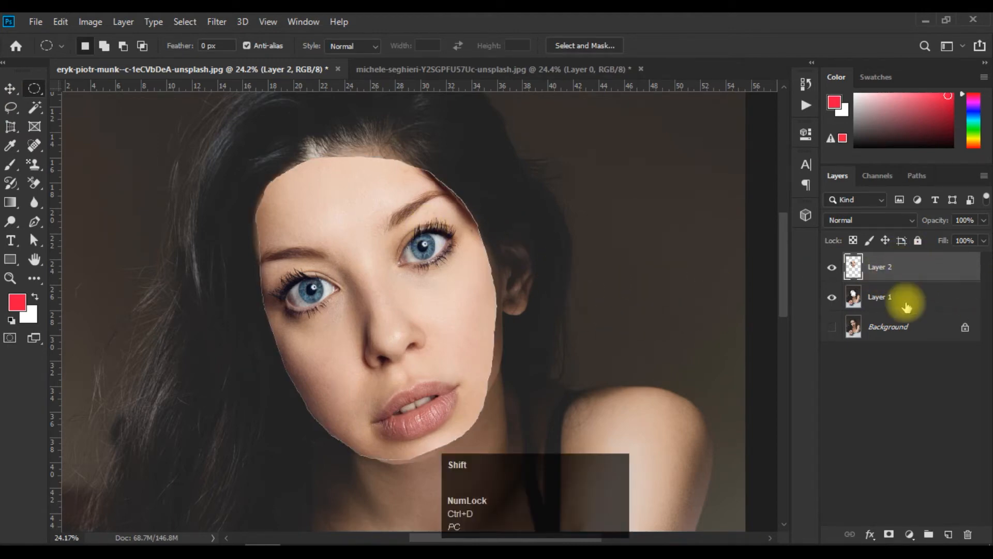
shift+click(906, 306)
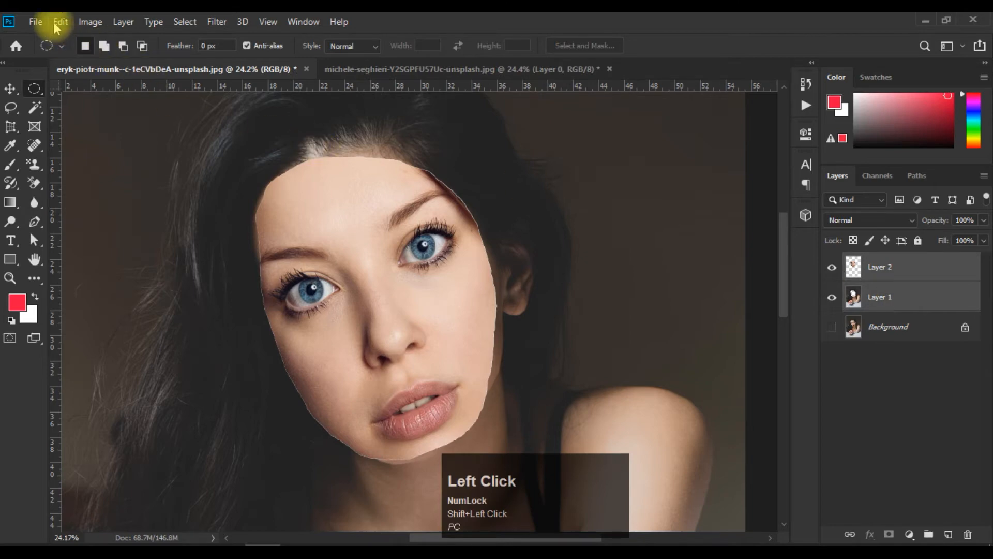
click(900, 265)
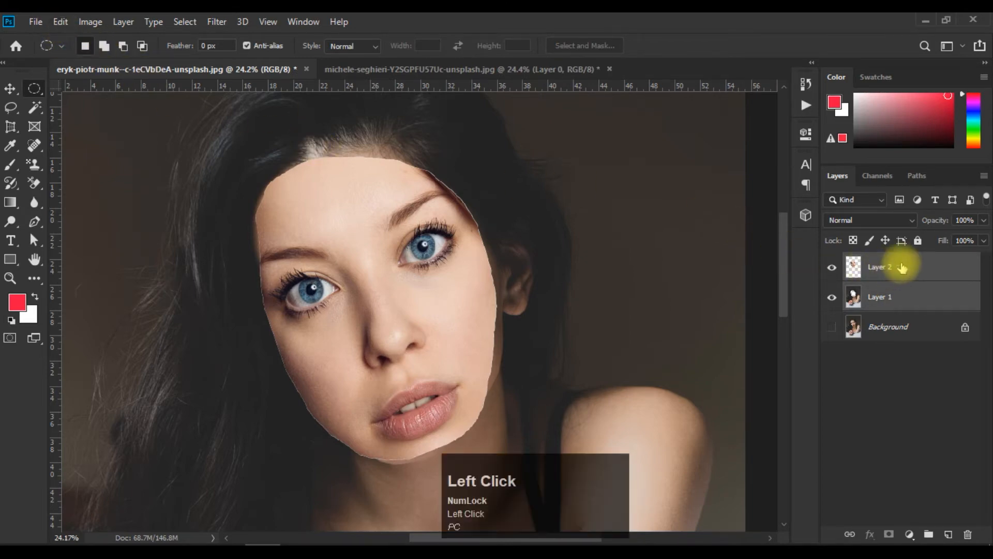
click(58, 22)
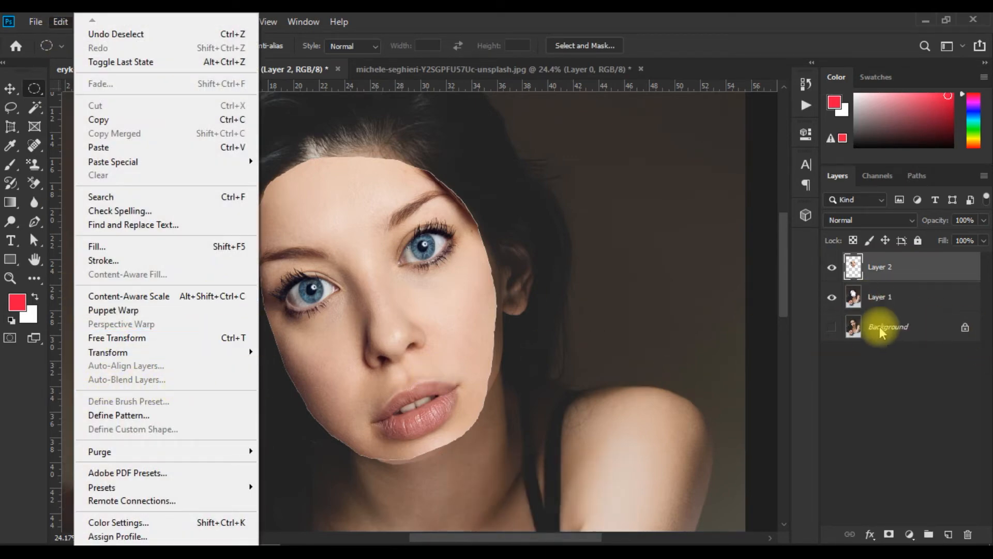
shift+click(913, 297)
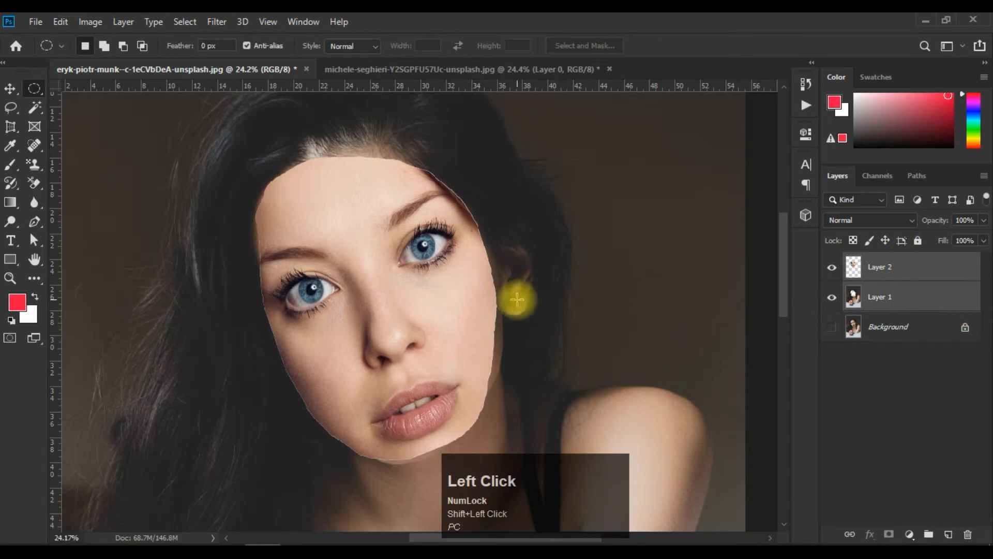
click(63, 21)
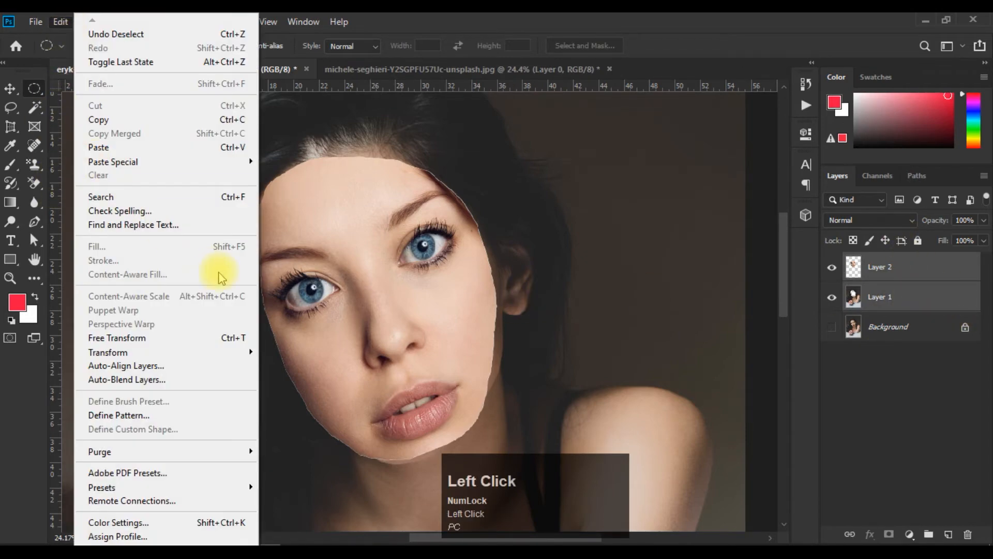
click(150, 382)
drag(839, 102, 711, 48)
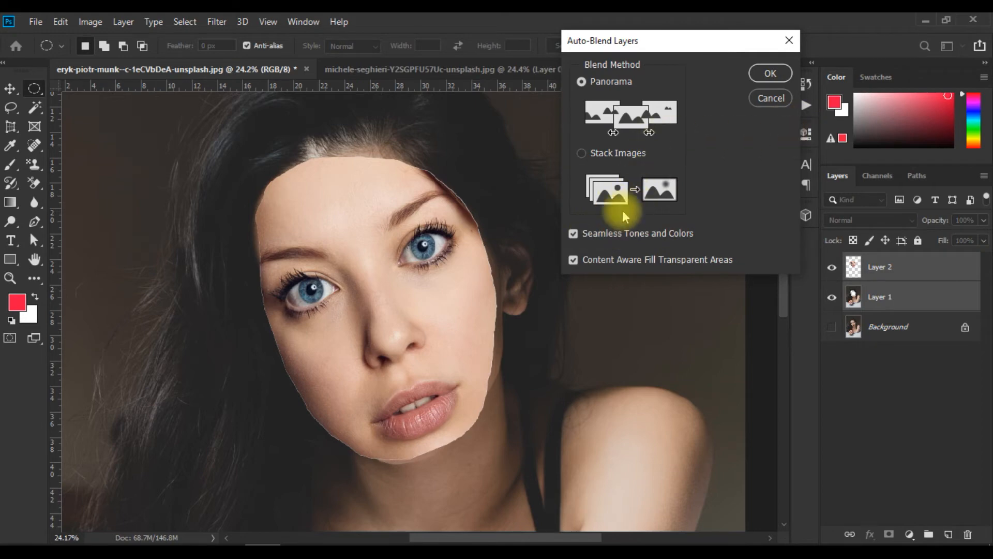
click(770, 75)
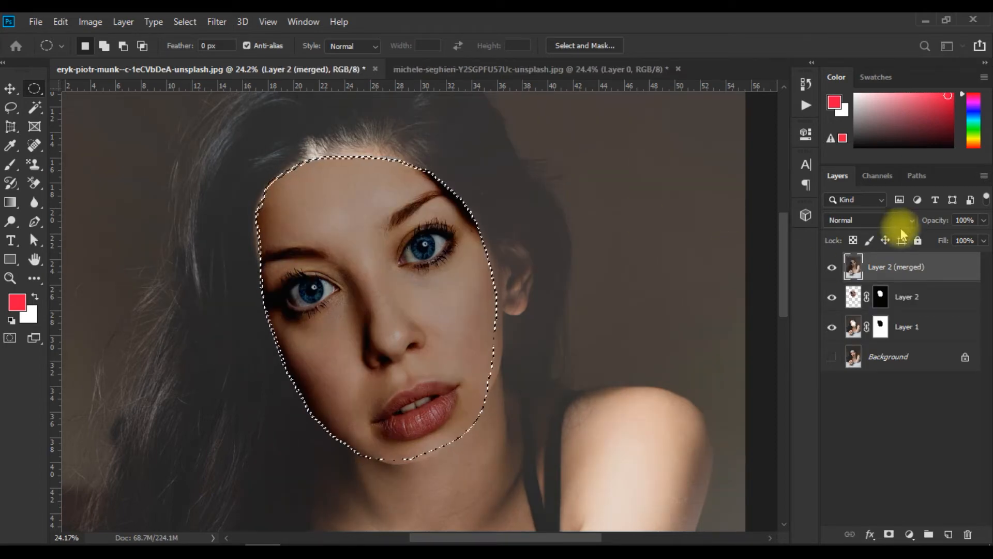
Clear the selection and hide Layer 2 and Layer 1 so only Layer 2 (merged) is shown.
key(ctrl)
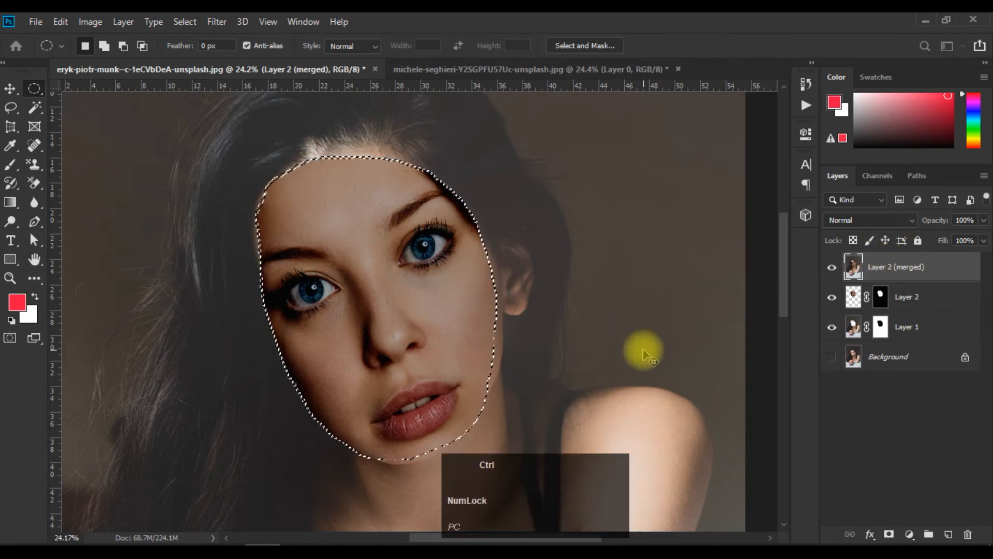
key(ctrl+d)
scroll(545, 306, down, 4)
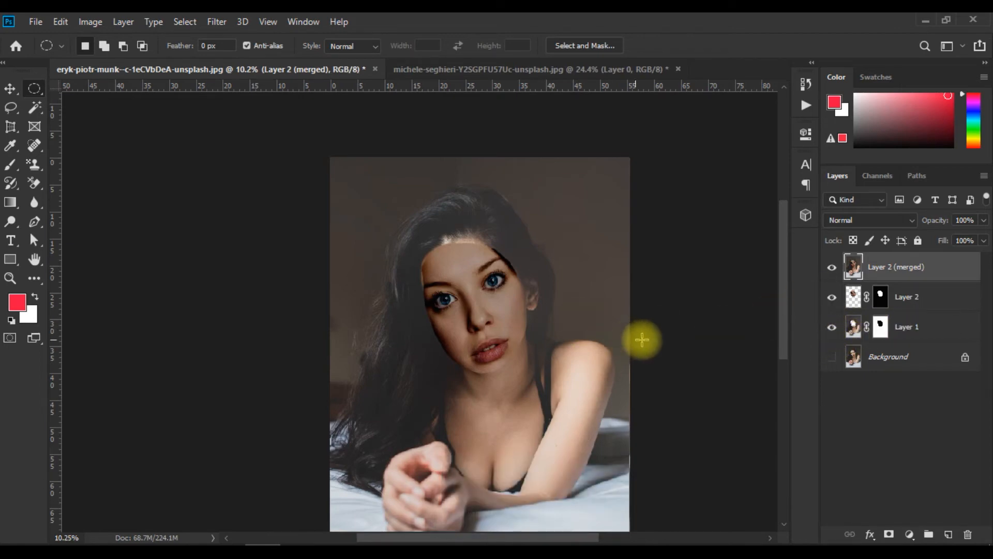
click(10, 89)
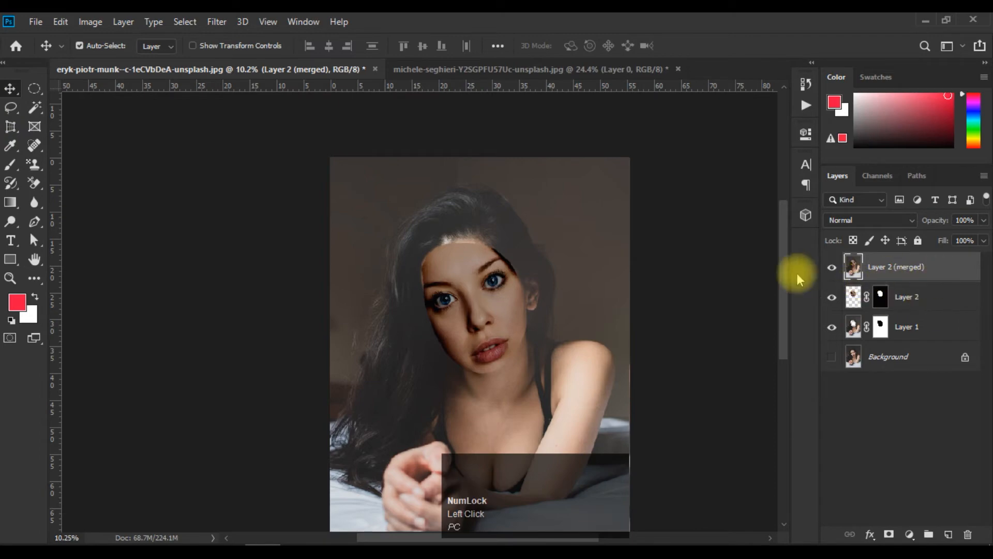
click(832, 297)
click(832, 298)
click(832, 328)
click(834, 298)
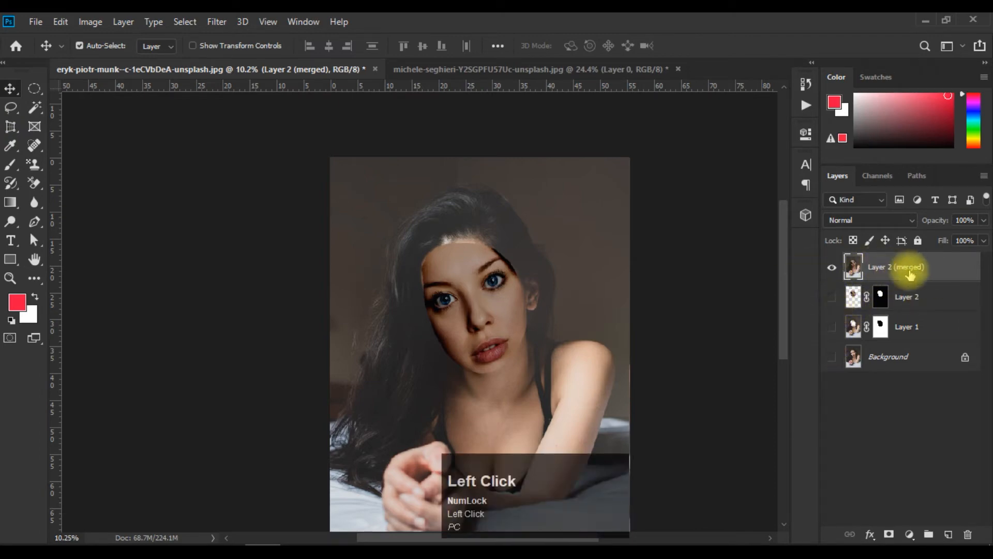
Inspect the blended portrait, and move the Layer 2 (merged) image slightly right and upward on the canvas.
scroll(495, 285, up, 2)
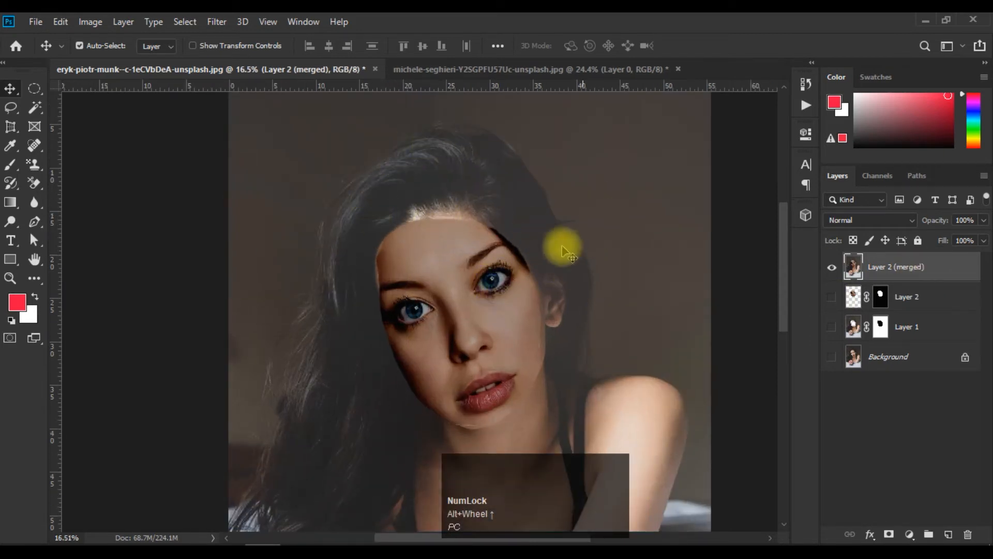
scroll(509, 269, down, 3)
scroll(512, 288, up, 3)
scroll(515, 290, down, 2)
scroll(559, 344, down, 5)
scroll(559, 344, up, 5)
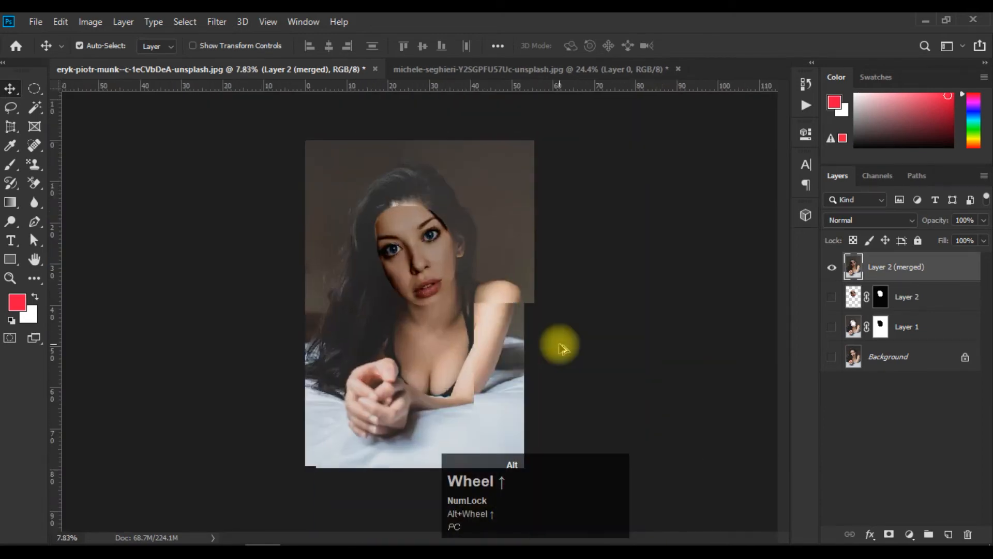
drag(406, 237, 450, 259)
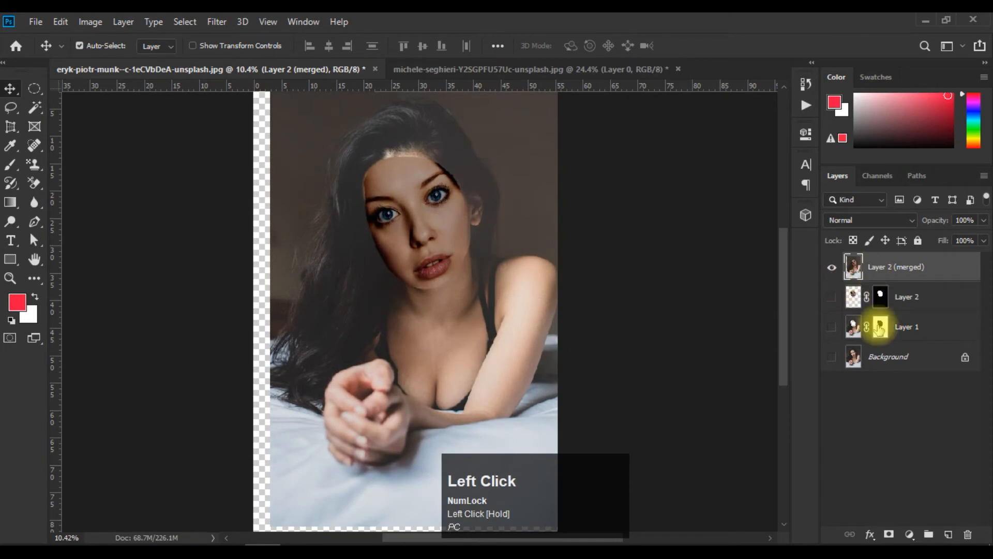
Show Layer 2 and Layer 1 instead of the merged layer, and shift Layer 2's face out of its cutout.
click(832, 268)
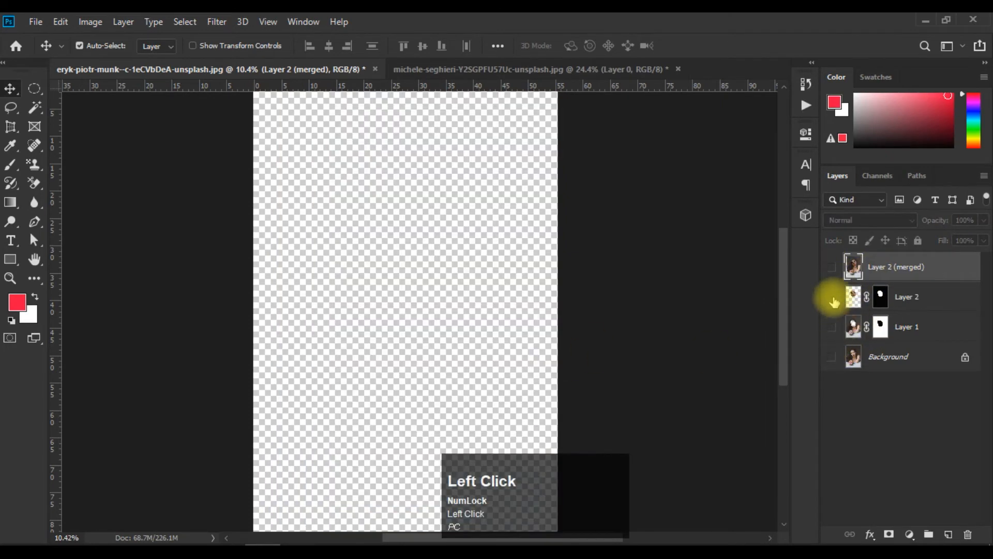
click(833, 299)
drag(388, 221, 828, 327)
click(832, 327)
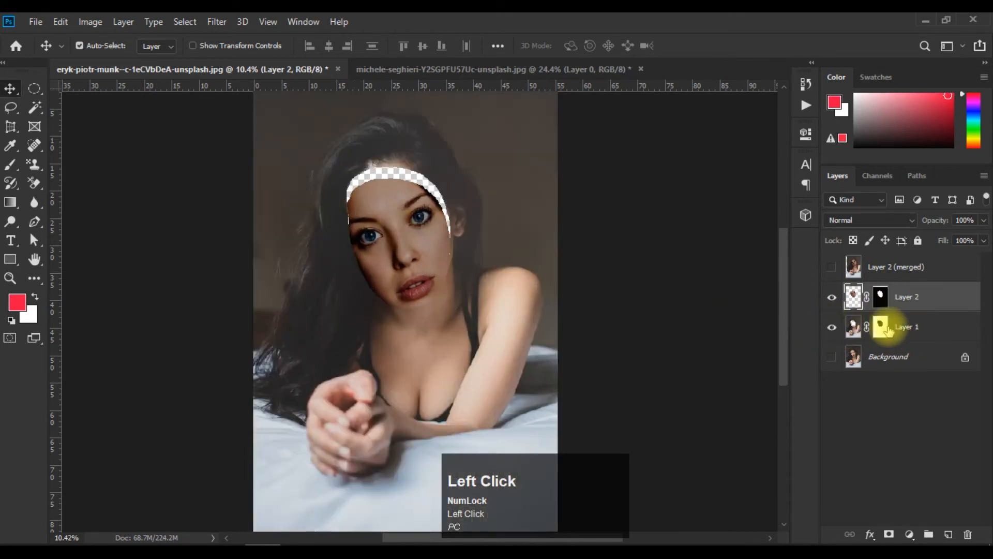
drag(399, 253, 898, 266)
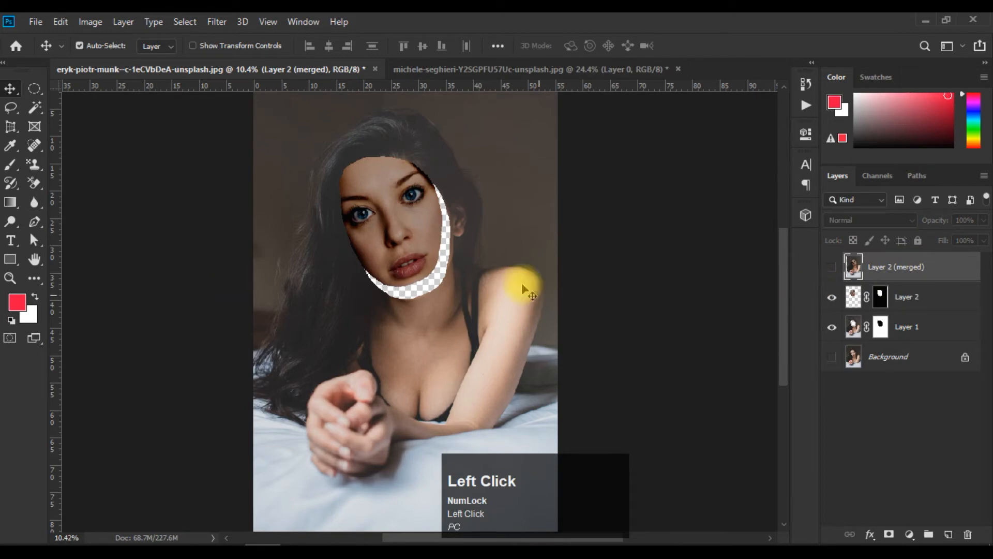
drag(388, 222, 399, 244)
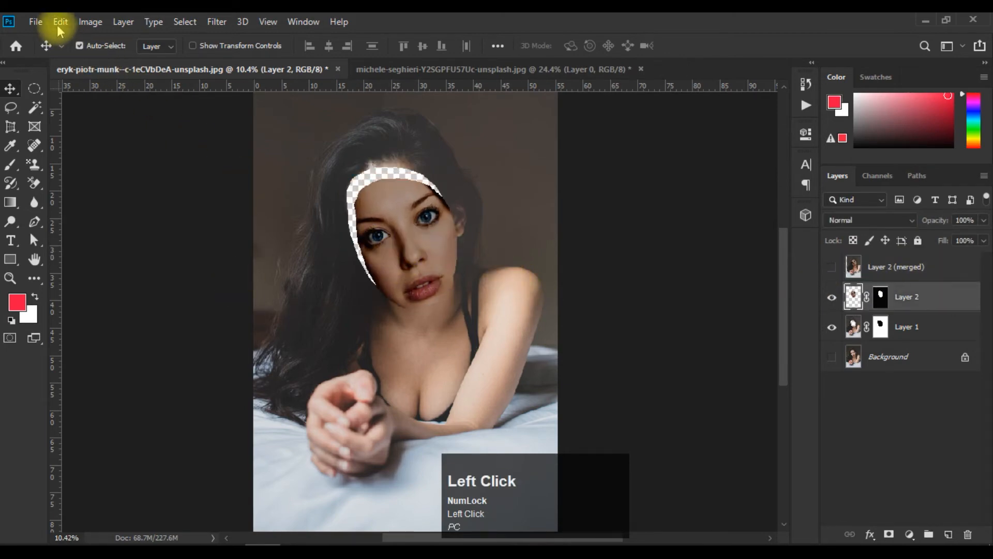
click(60, 22)
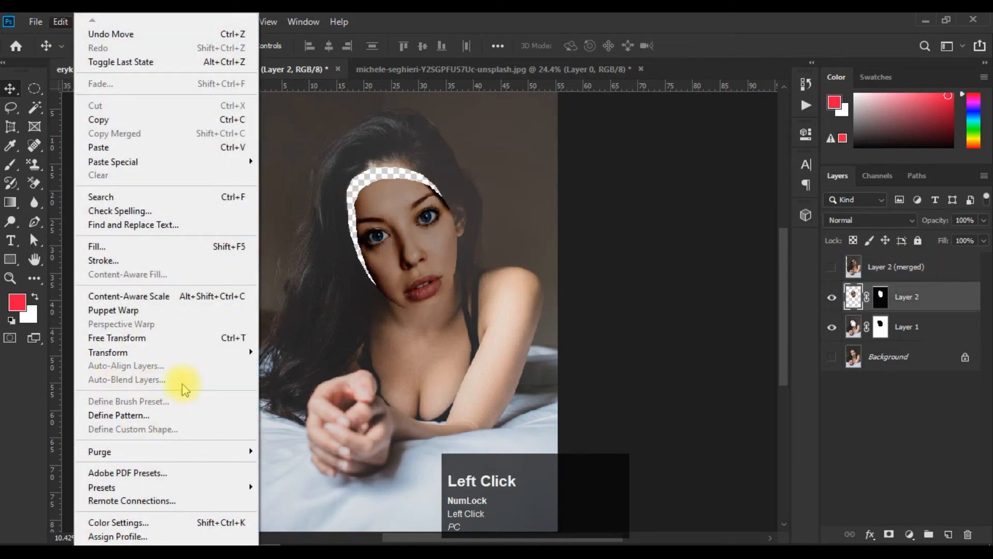
click(427, 263)
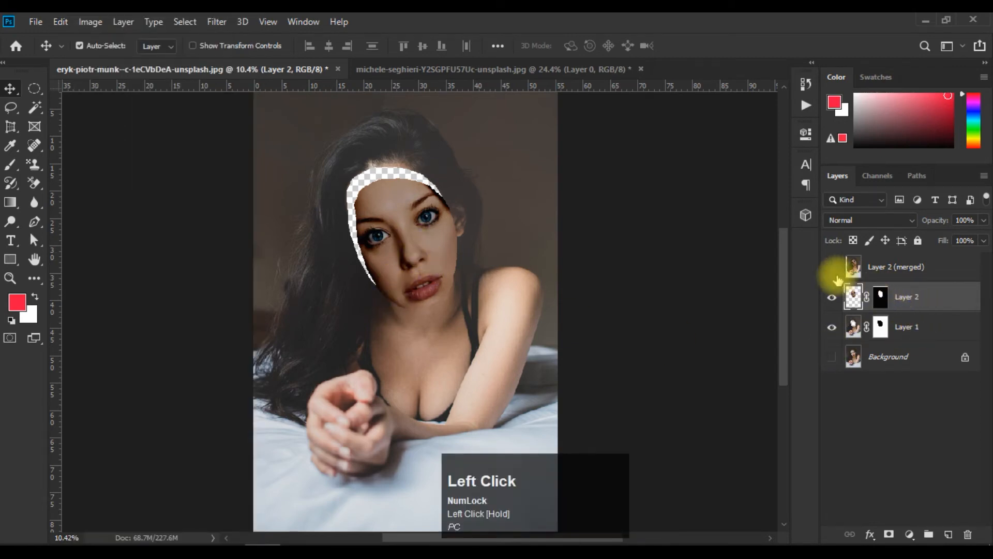
Hide Layer 1 and Layer 2 again and show the Layer 2 (merged) layer.
click(832, 328)
click(832, 297)
click(898, 266)
click(831, 267)
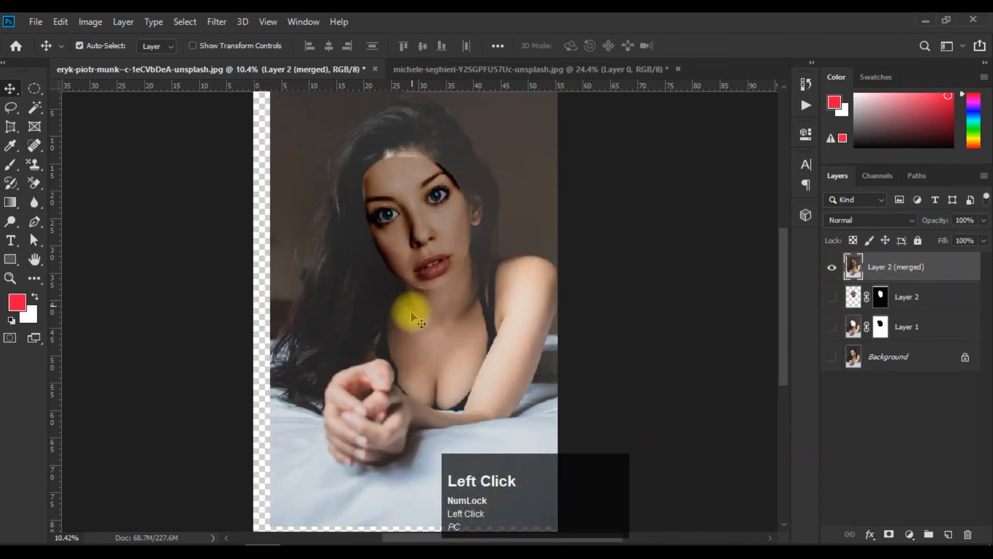
Close both open portrait documents without saving their changes.
click(61, 22)
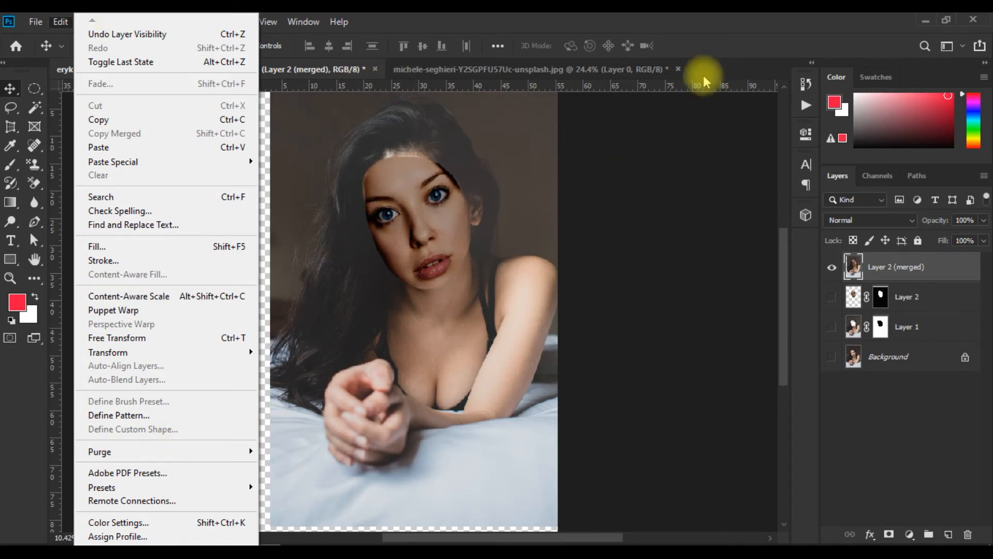
click(650, 229)
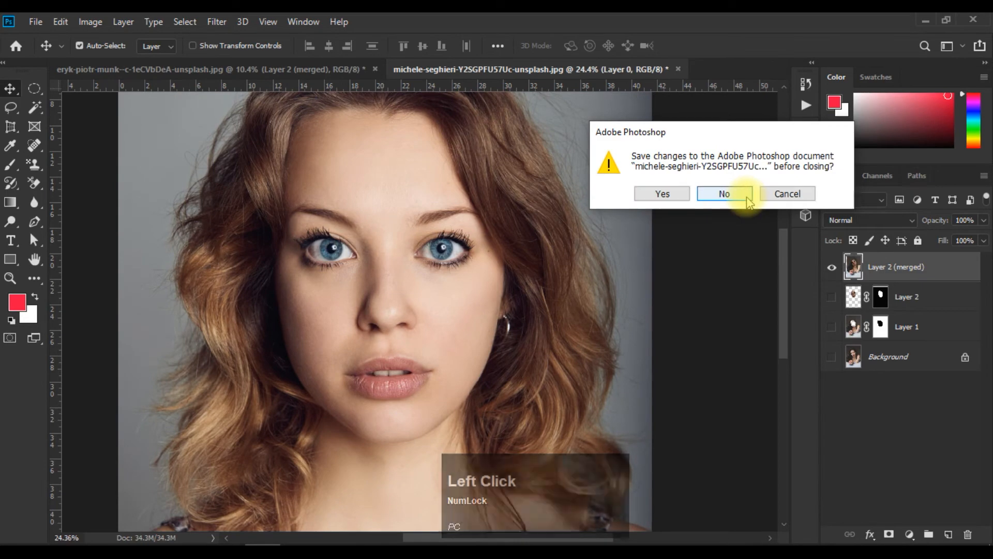
click(749, 201)
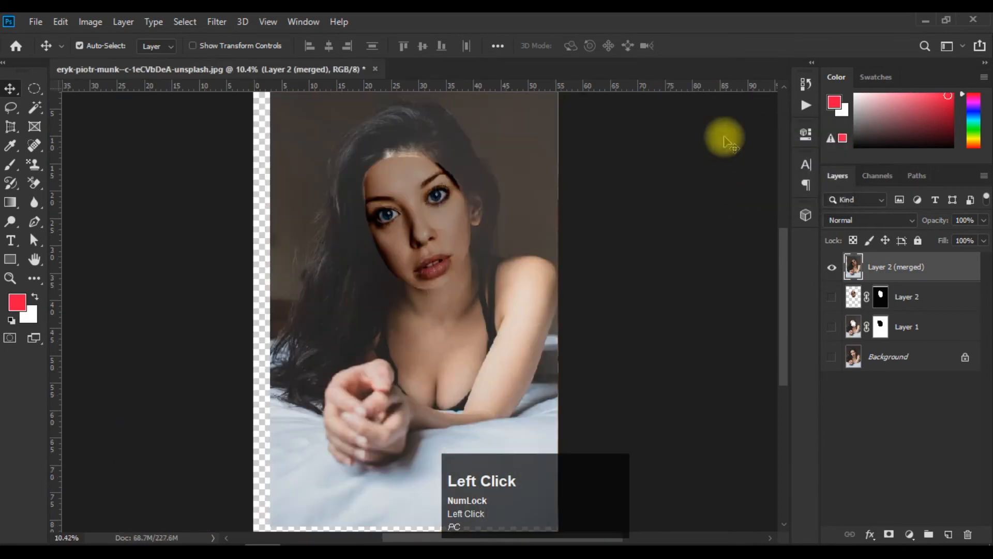
click(375, 70)
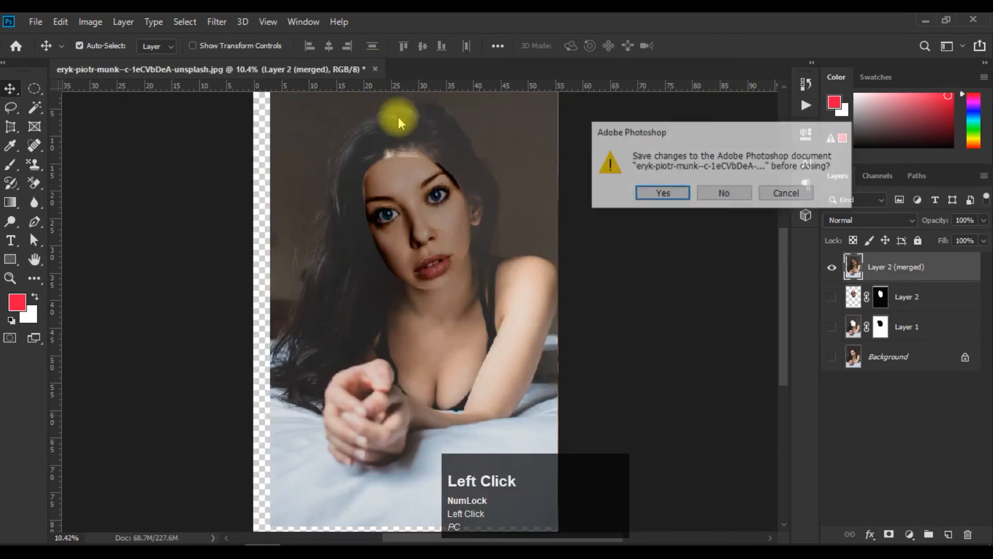
click(724, 195)
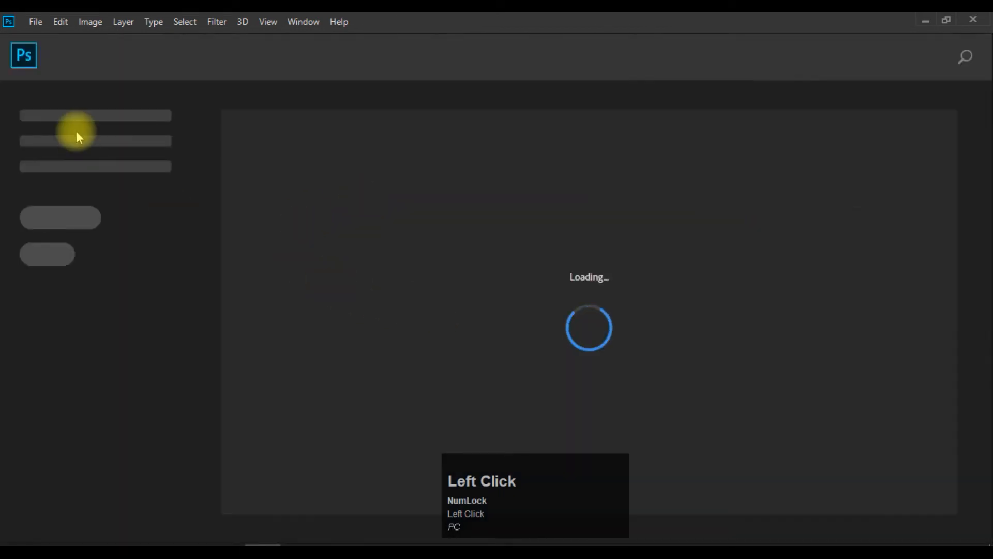
Create a new document with the Photo preset Default Photoshop Size, 7 x 5 in at 300 ppi, and add an empty layer.
click(34, 22)
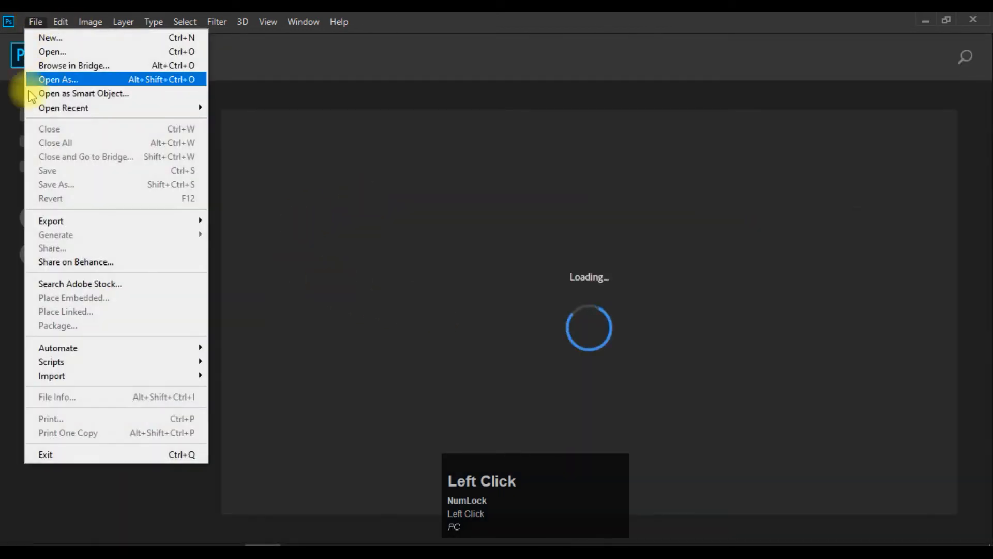
click(67, 37)
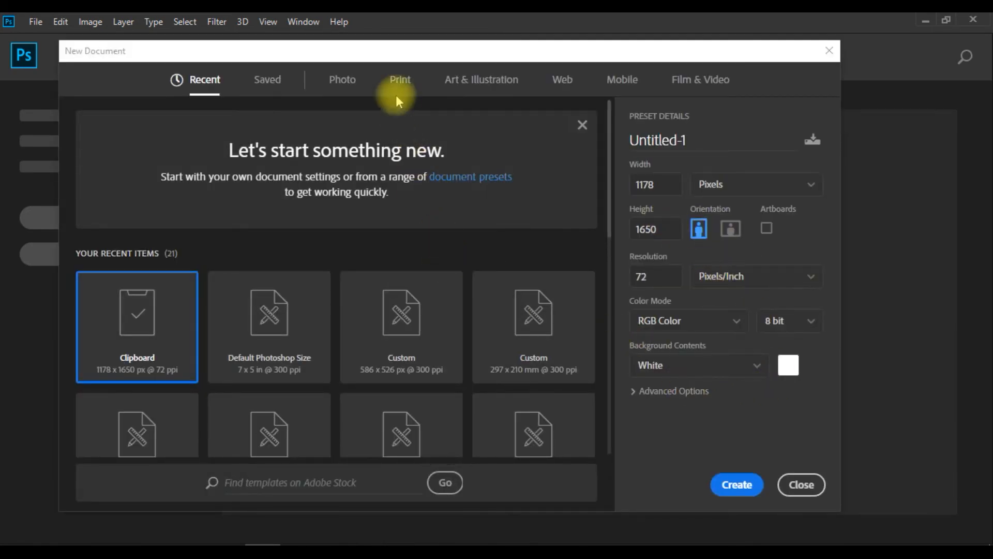
click(342, 83)
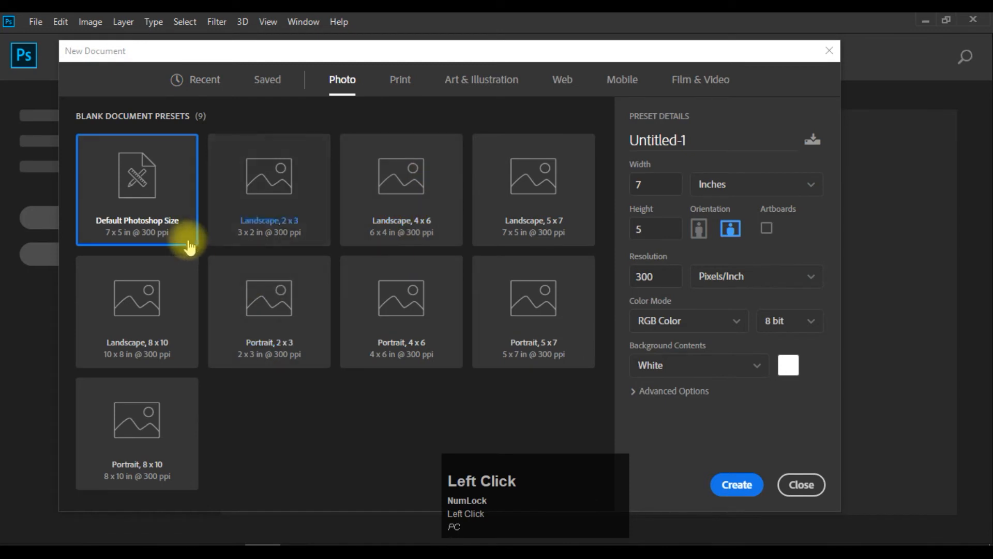
click(737, 484)
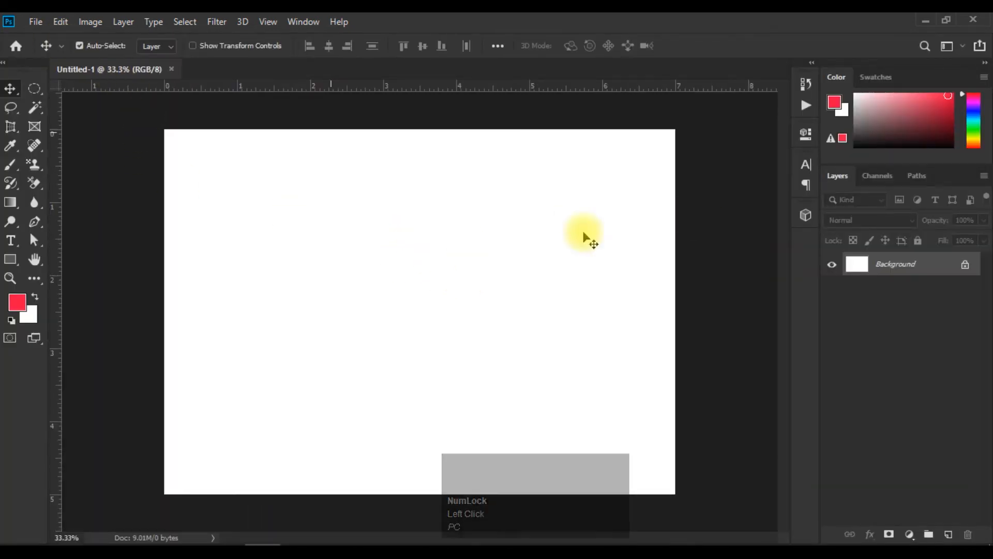
click(949, 535)
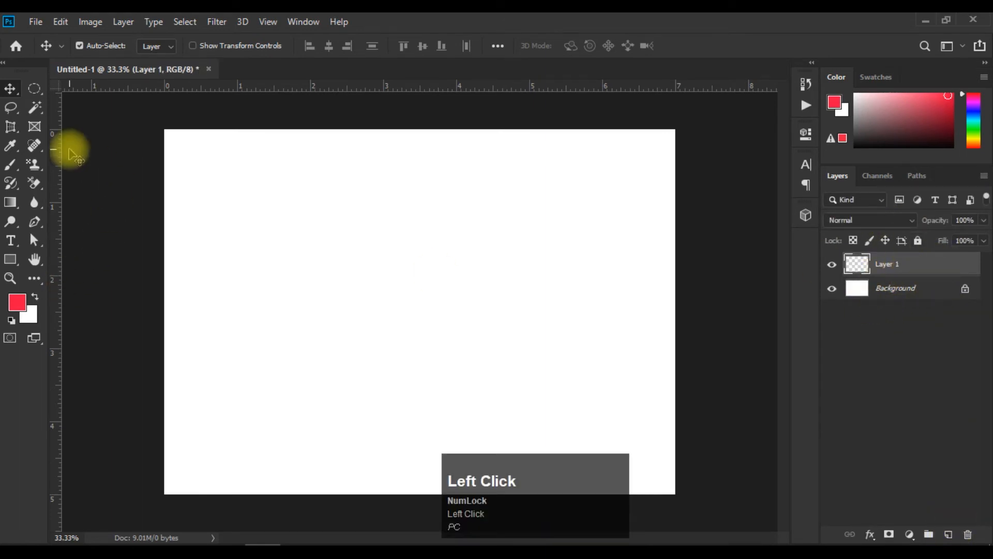
click(34, 88)
drag(293, 227, 410, 203)
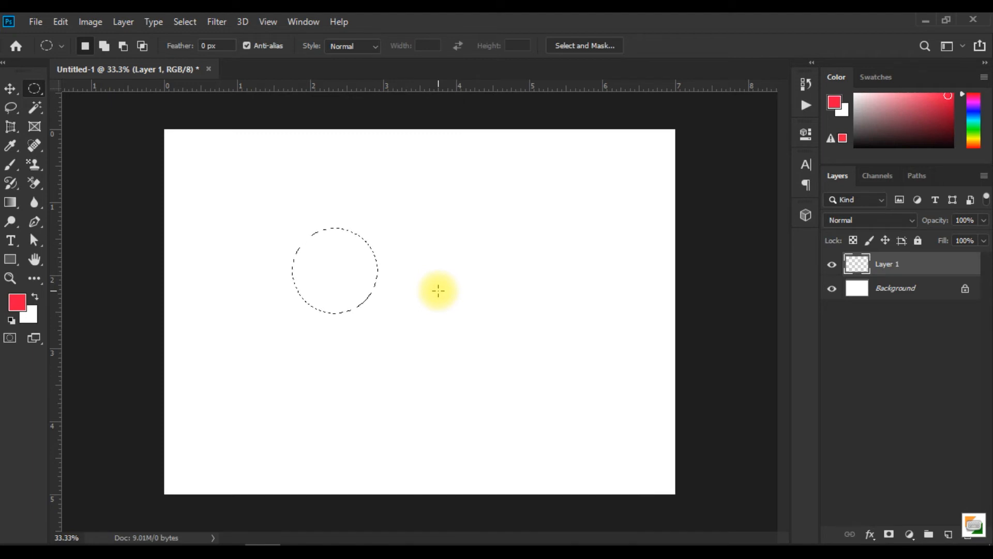
key(ctrl+d)
Lasso a curved, hooked freehand shape near the canvas centre and fill it with a Solid Color layer in red, f50d3f.
click(11, 107)
mouse_move(384, 257)
mouse_down()
mouse_move(394, 343)
mouse_move(335, 341)
mouse_up()
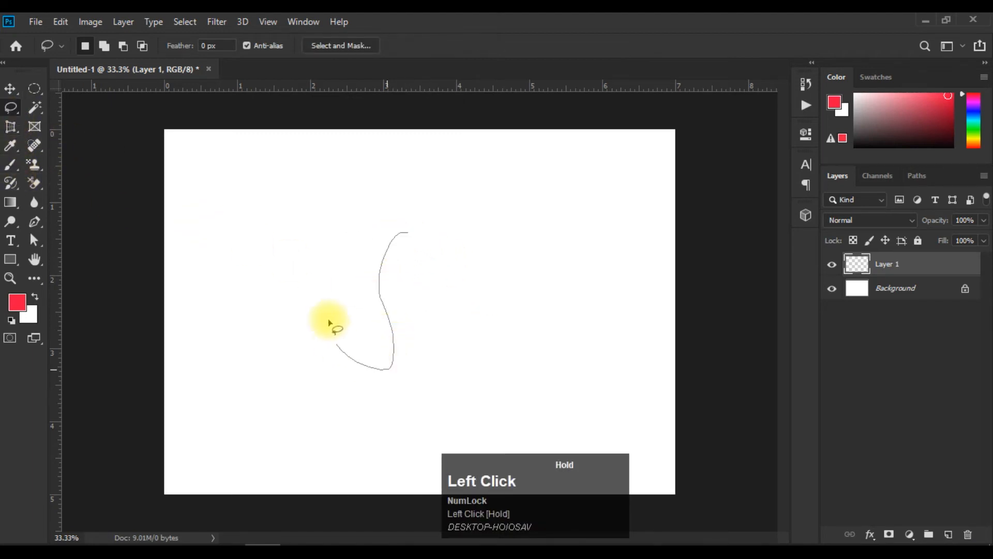
drag(415, 249, 411, 251)
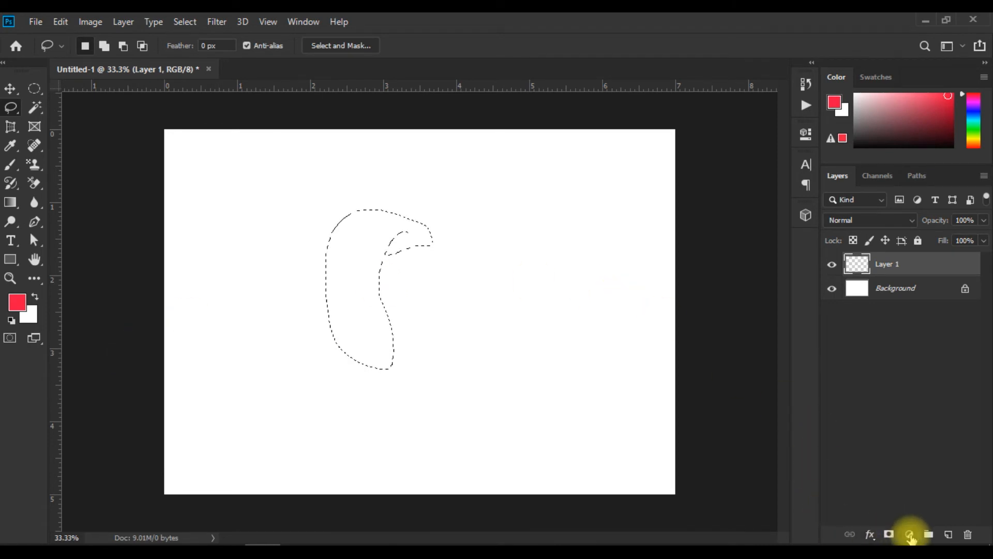
click(909, 534)
click(931, 285)
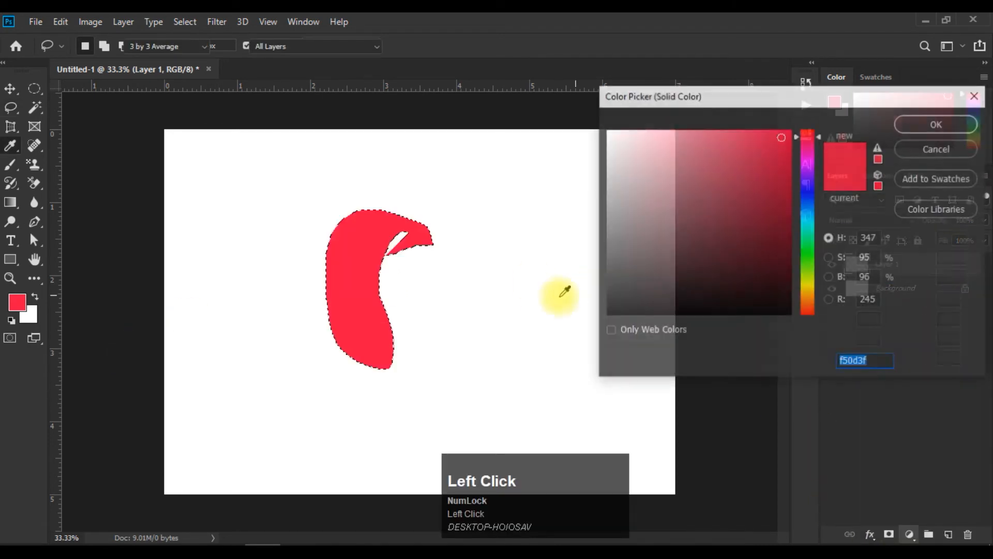
click(906, 125)
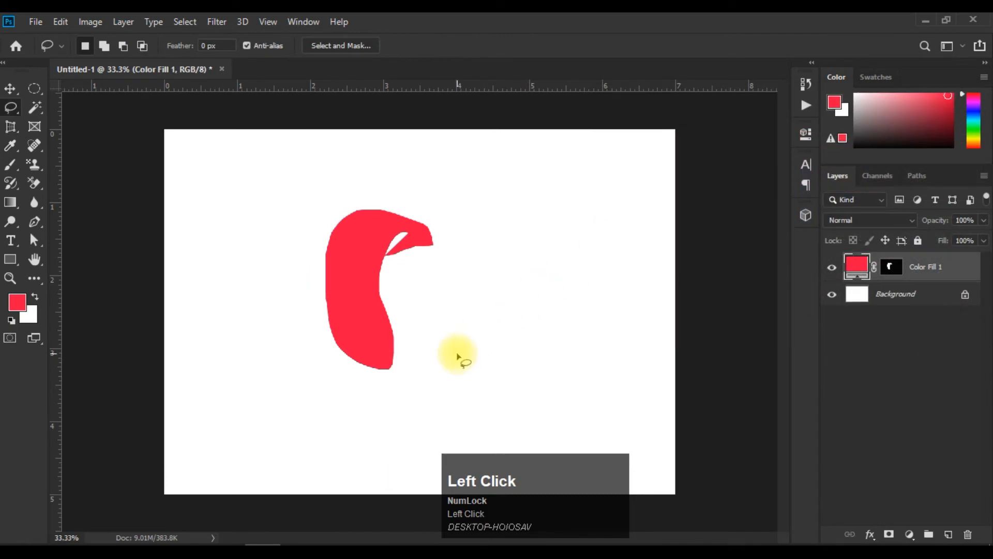
Rasterize the Color Fill 1 layer and convert it together with its mask to a smart object.
click(9, 88)
right_click(940, 270)
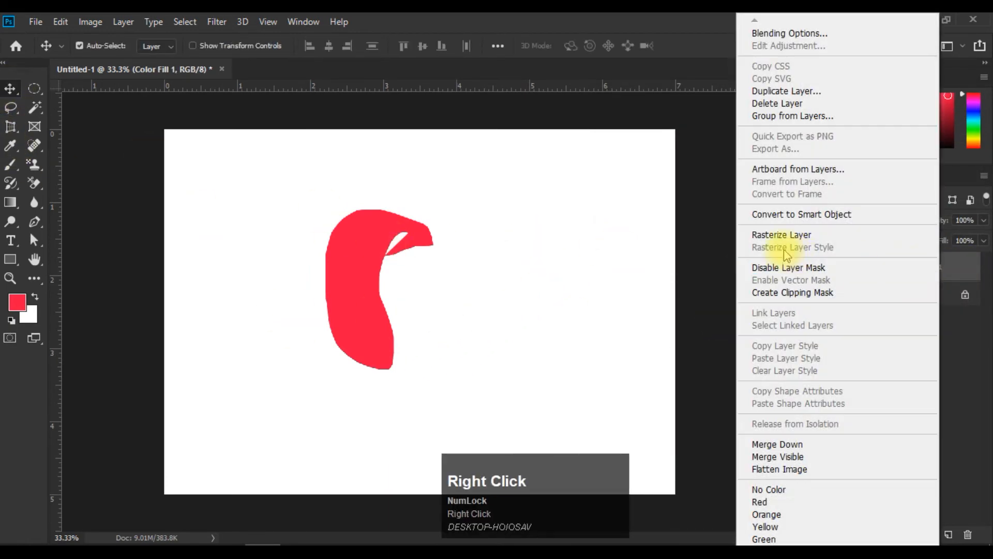
click(803, 232)
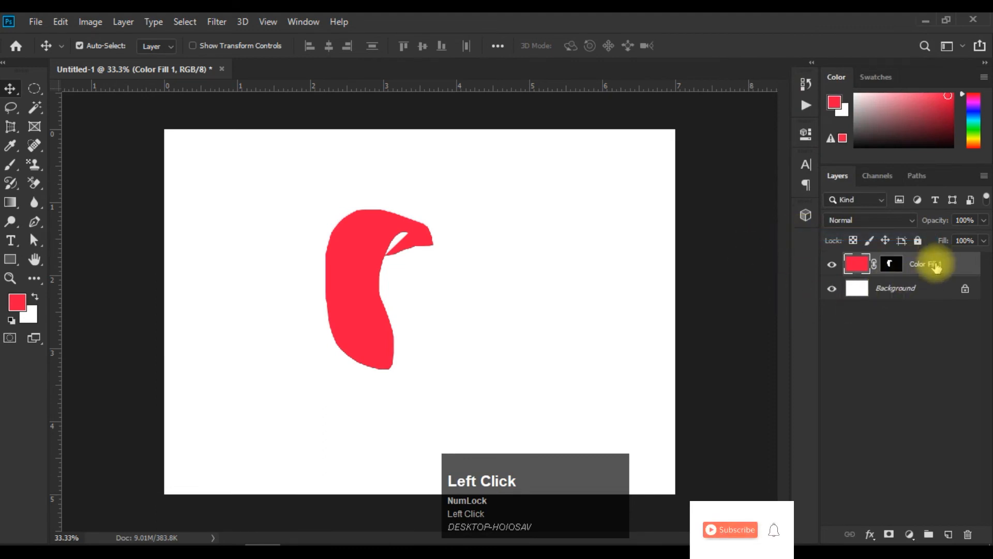
right_click(934, 263)
click(813, 223)
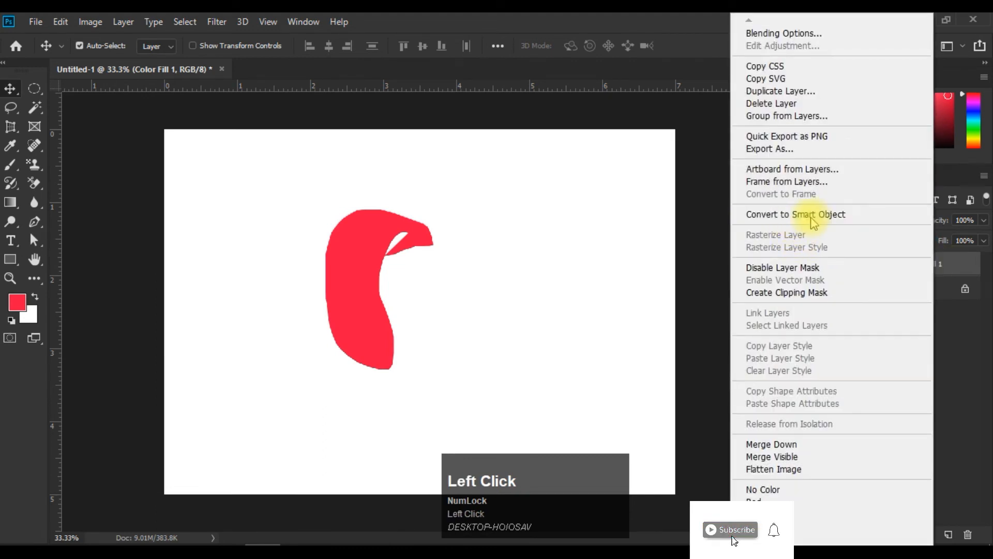
Rasterize the Color Fill 1 smart object and move the red shape slightly right and upward on the canvas.
right_click(854, 261)
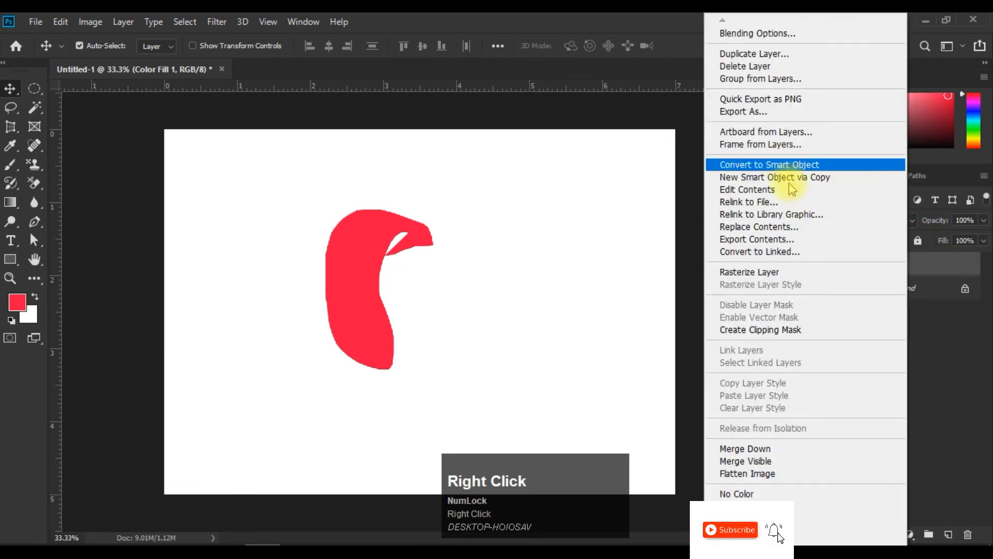
click(792, 271)
drag(384, 257, 357, 279)
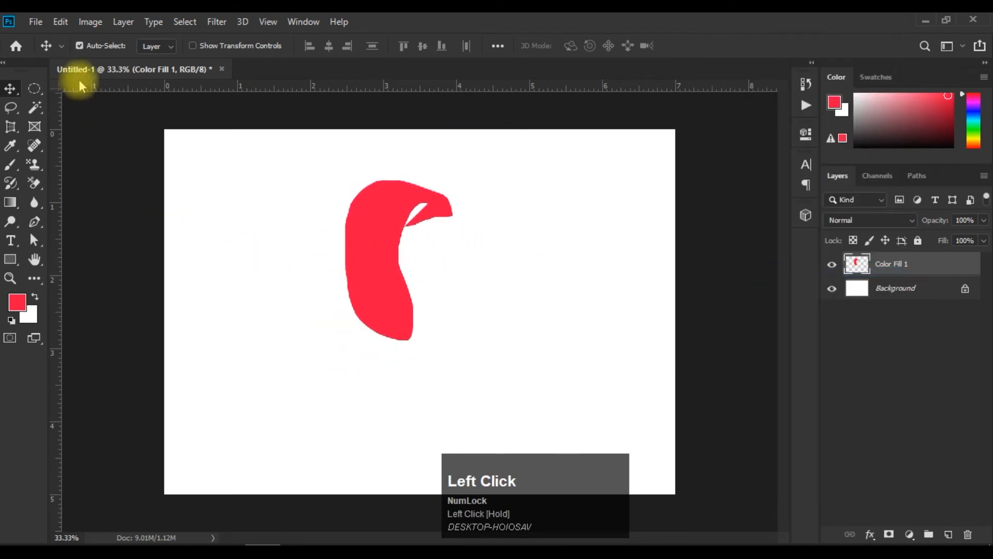
Define a brush preset from the red shape and name it "new set".
click(61, 22)
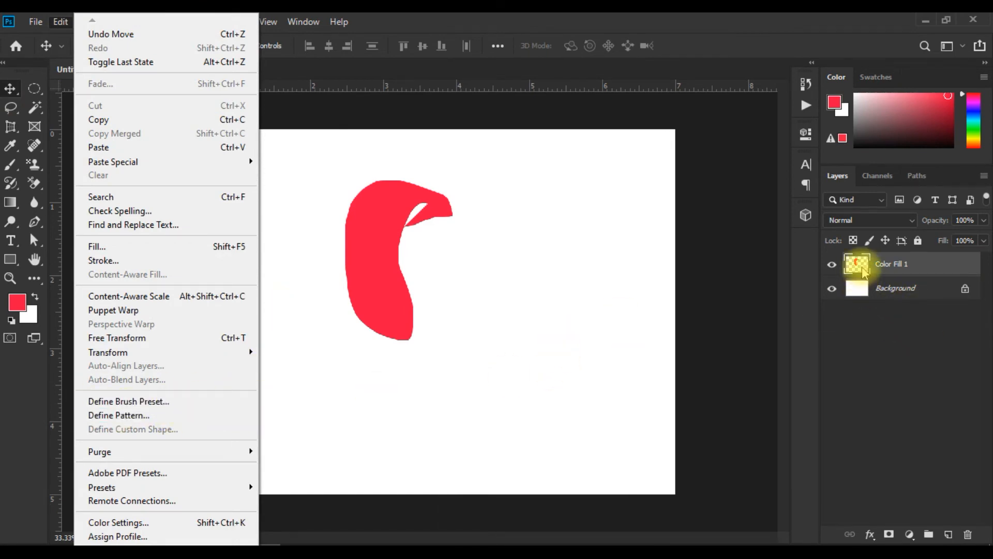
click(148, 403)
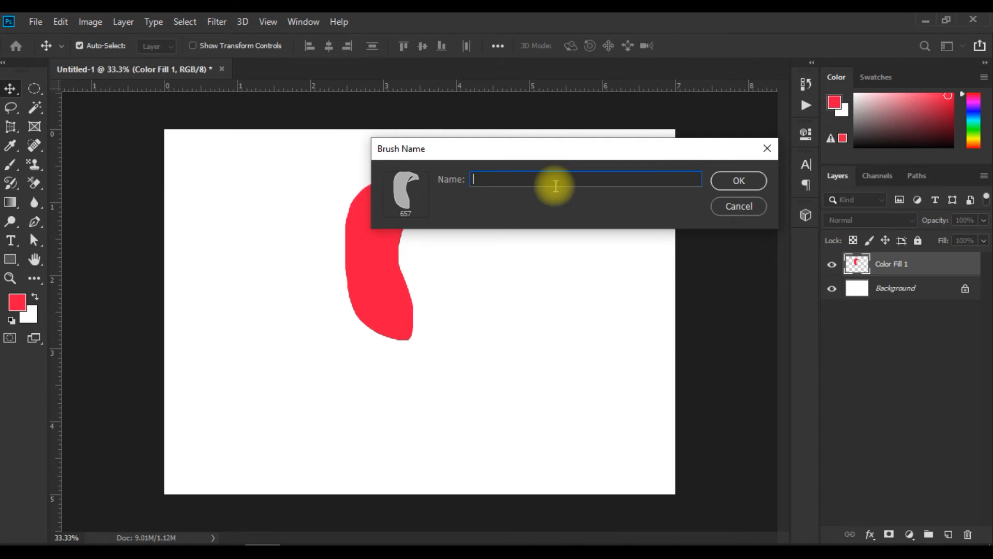
text(new set)
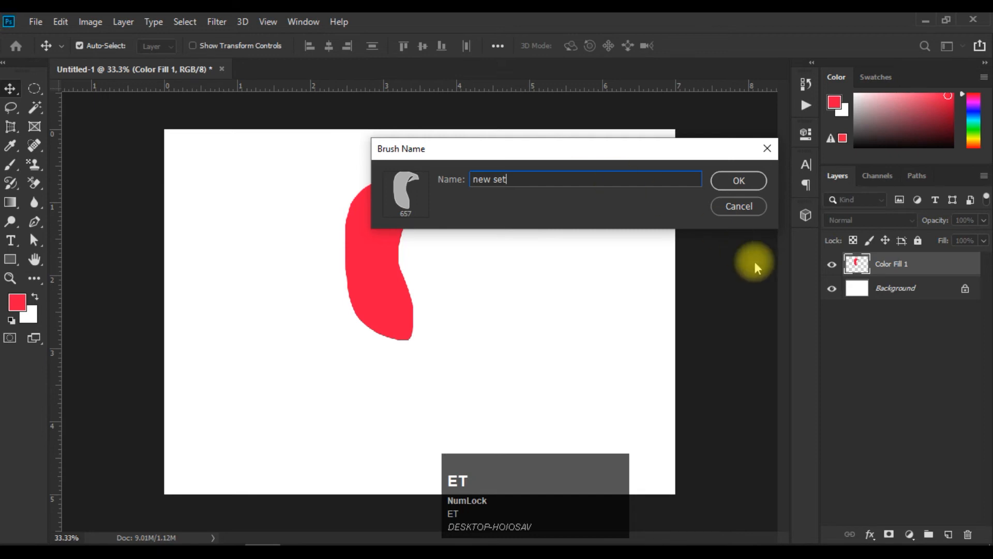
click(755, 185)
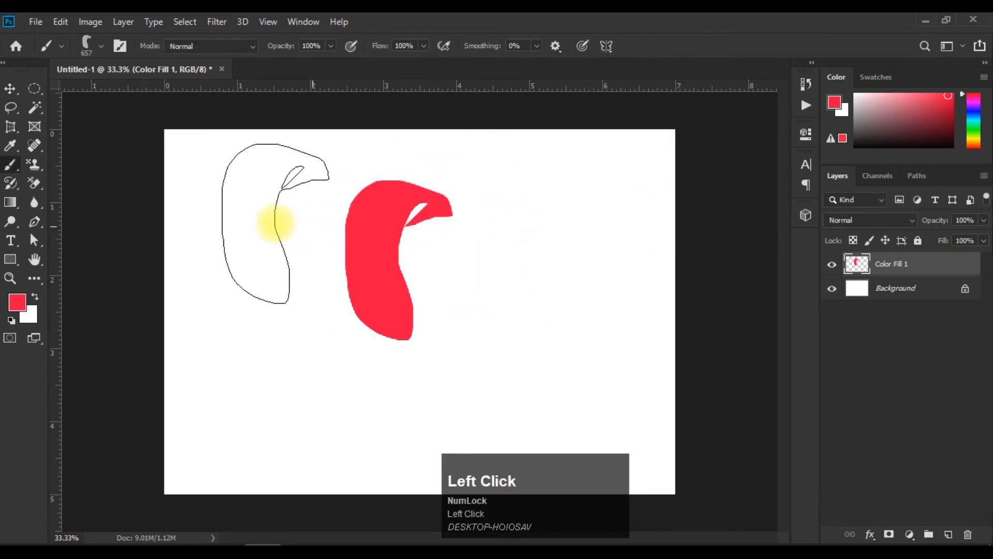
Check the new set preset for the Brush tool and paint red stamps and strokes around the original shape.
click(10, 93)
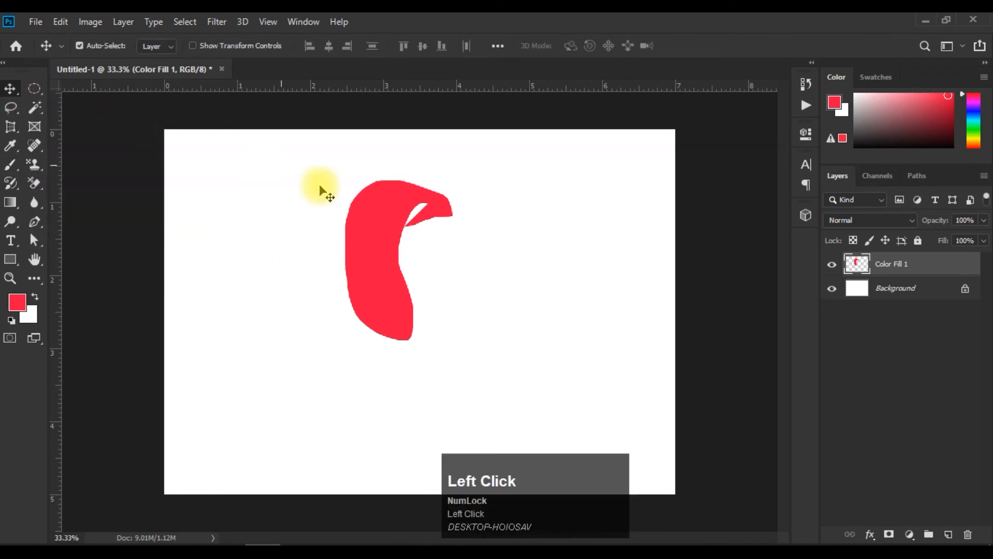
click(11, 168)
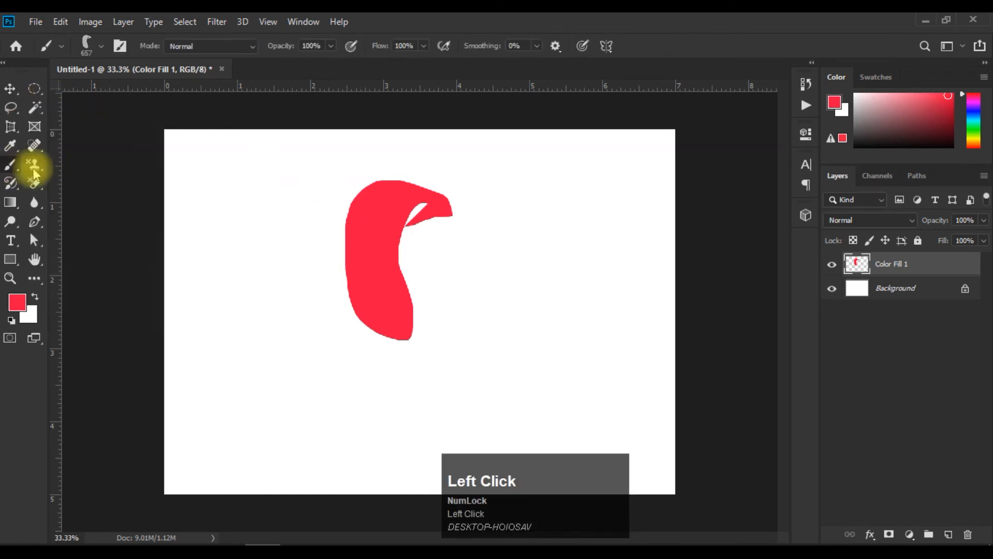
click(99, 44)
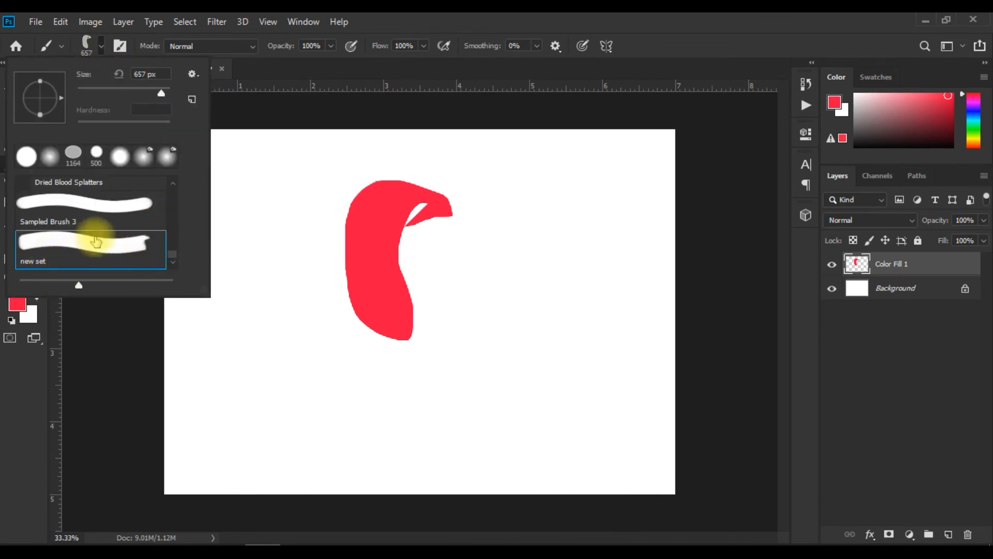
click(101, 48)
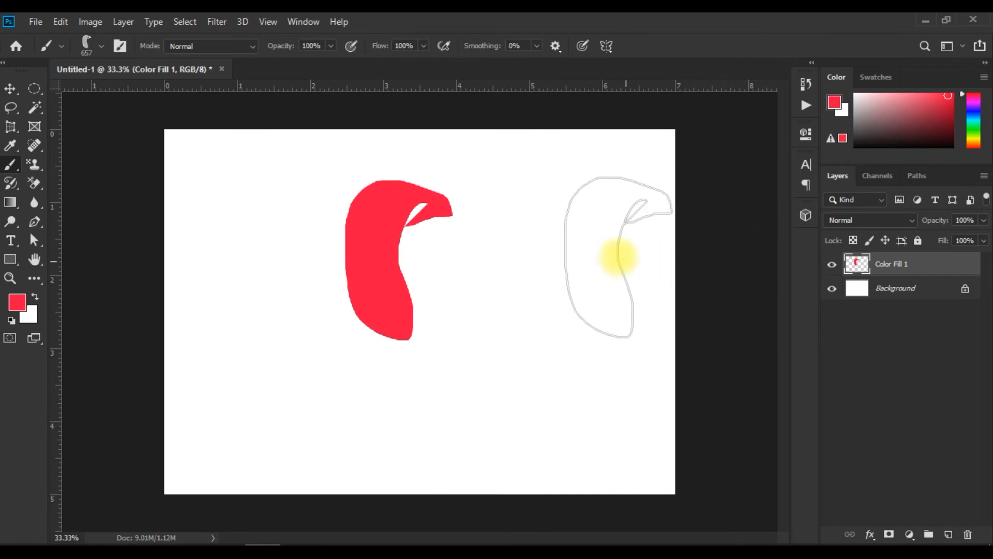
mouse_move(562, 235)
mouse_down()
mouse_move(657, 239)
mouse_move(636, 336)
mouse_move(529, 340)
mouse_move(255, 306)
mouse_move(255, 233)
mouse_up()
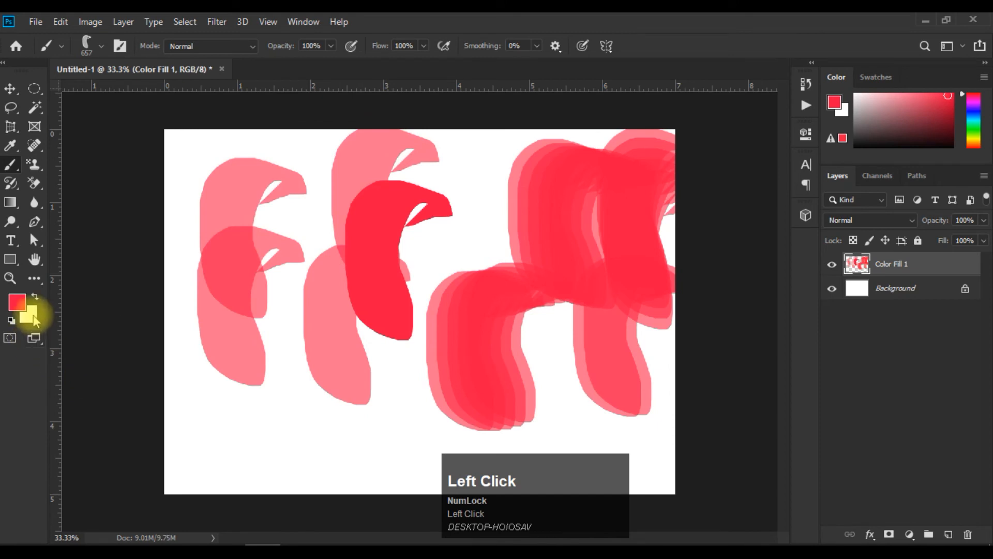
Set the foreground color to cyan and paint strokes with the new set brush across the red shapes and toward the canvas's left edge.
click(17, 305)
click(806, 285)
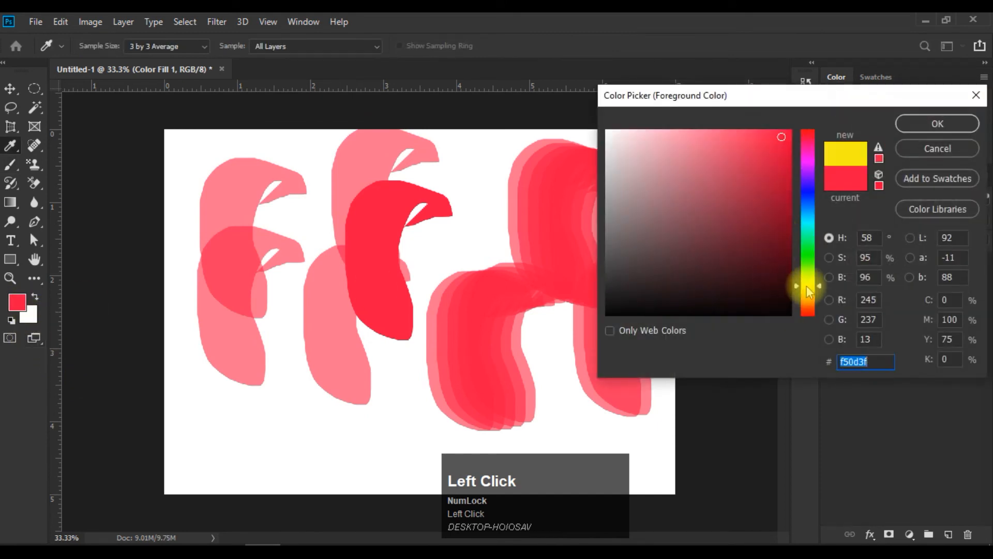
click(781, 160)
drag(806, 316, 806, 221)
click(931, 124)
mouse_move(486, 150)
mouse_down()
mouse_move(470, 222)
mouse_move(288, 284)
mouse_move(461, 373)
mouse_move(611, 370)
mouse_up()
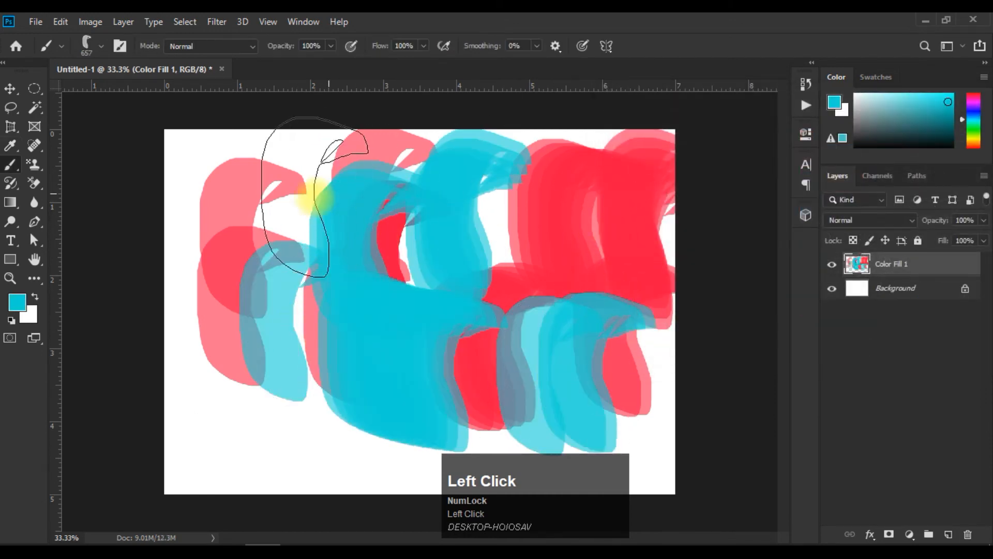
mouse_move(259, 145)
mouse_down()
mouse_move(195, 204)
mouse_move(196, 362)
mouse_up()
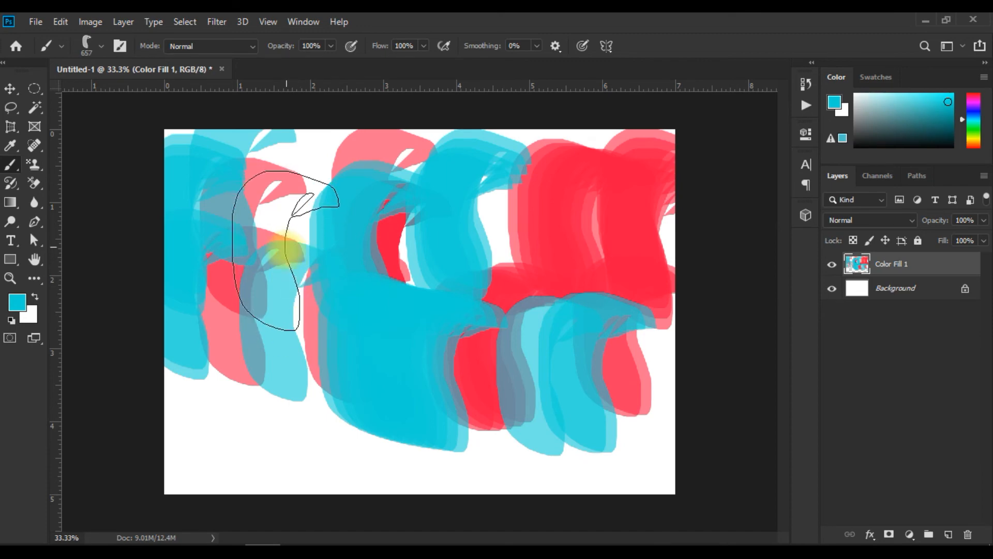
Add a new empty layer above Color Fill 1 and hide the Color Fill 1 layer.
click(61, 21)
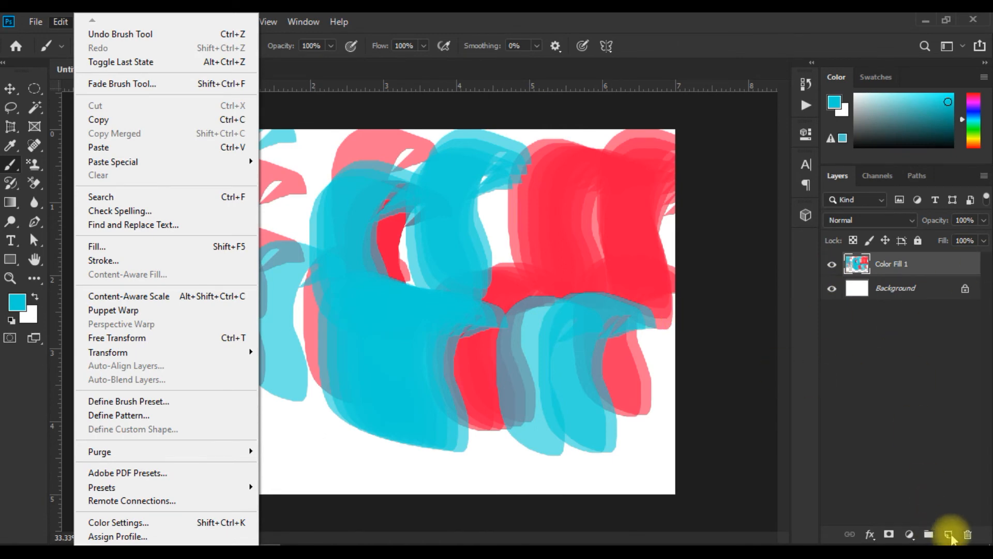
click(949, 534)
click(832, 288)
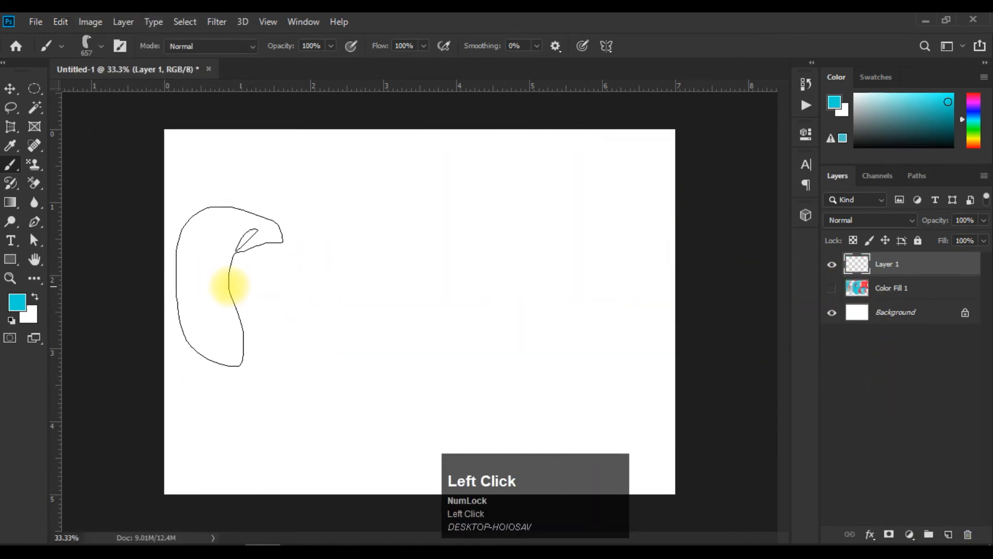
click(60, 22)
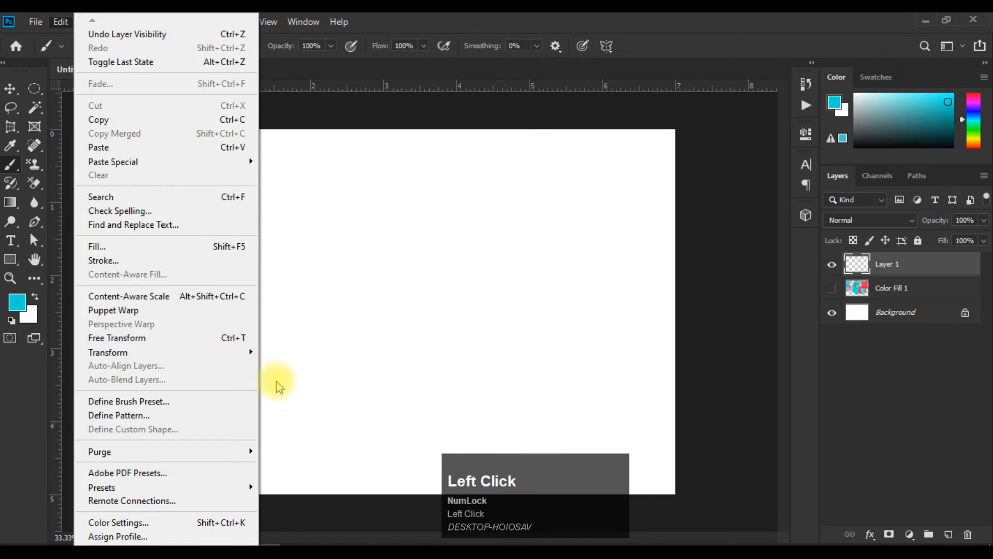
click(137, 416)
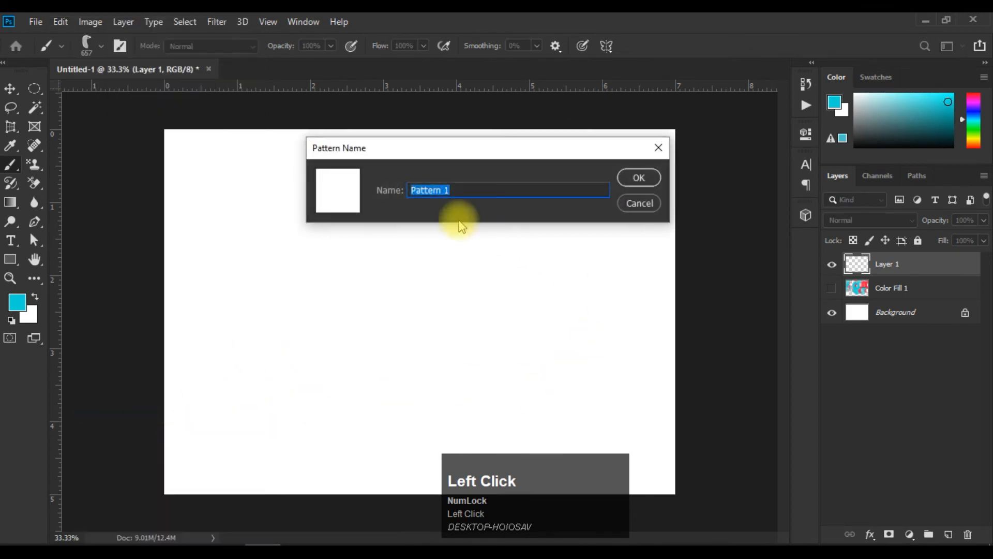
drag(455, 164, 493, 150)
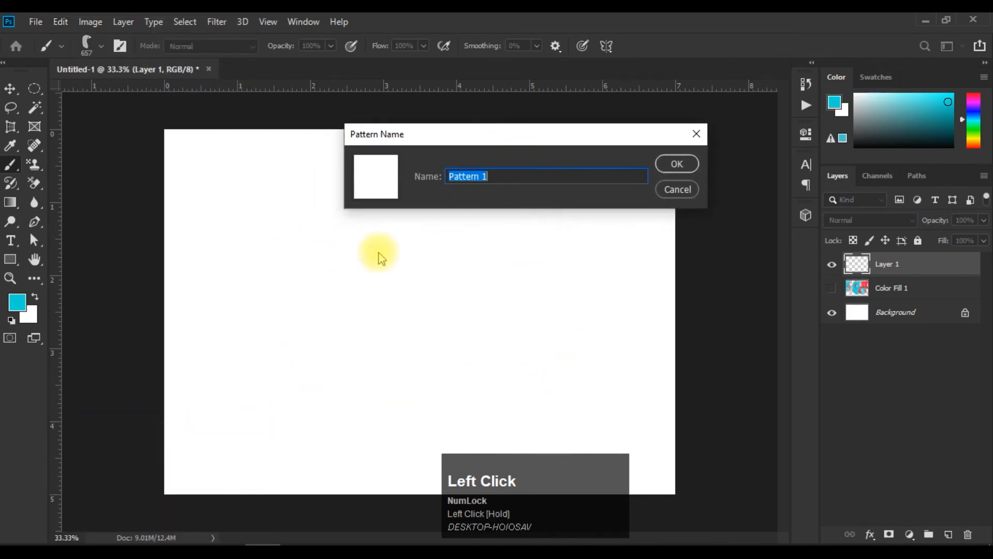
click(679, 188)
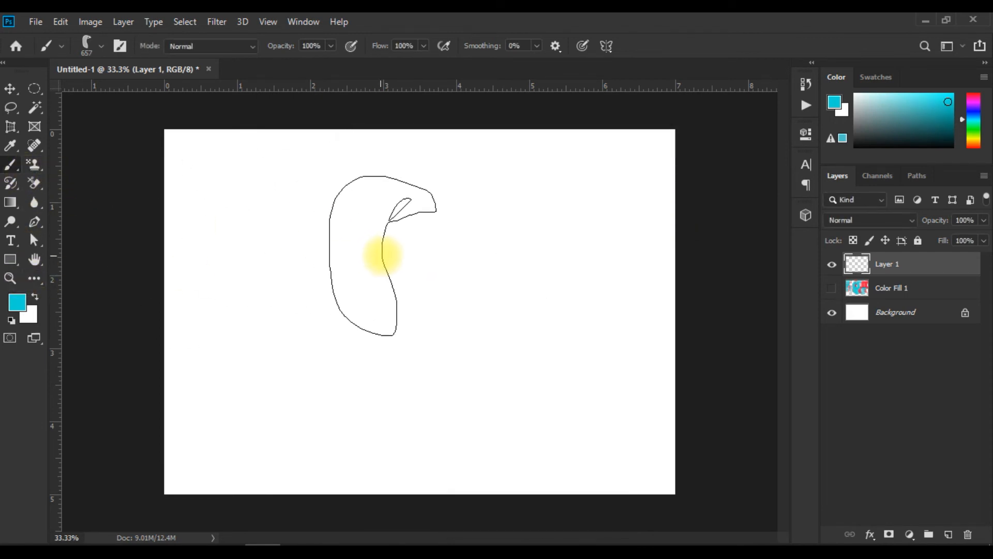
Reduce the new set brush to 200 px and stamp scattered cyan shapes on Layer 1 across the canvas's upper and middle area.
key(bracketleft)
key(bracketleft)
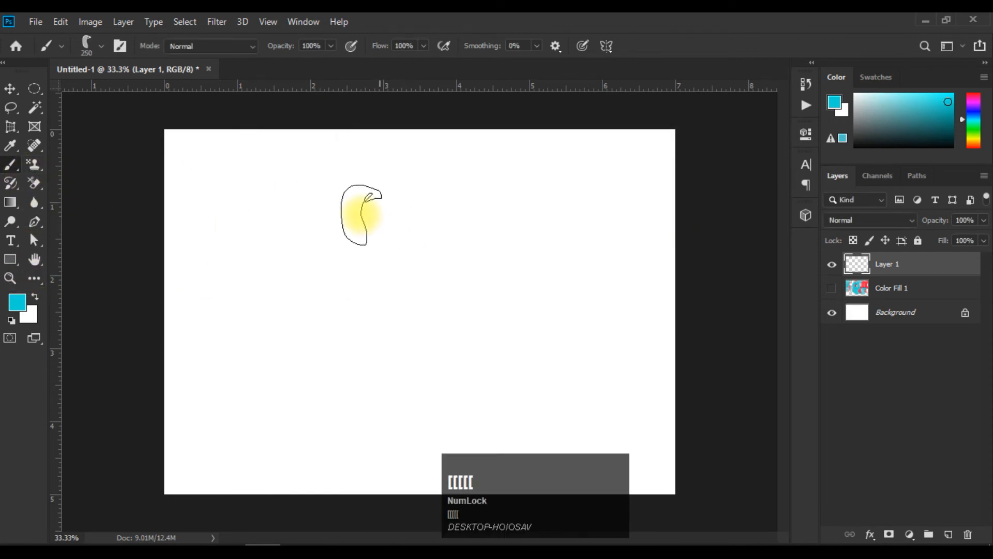
click(403, 219)
click(463, 226)
click(400, 277)
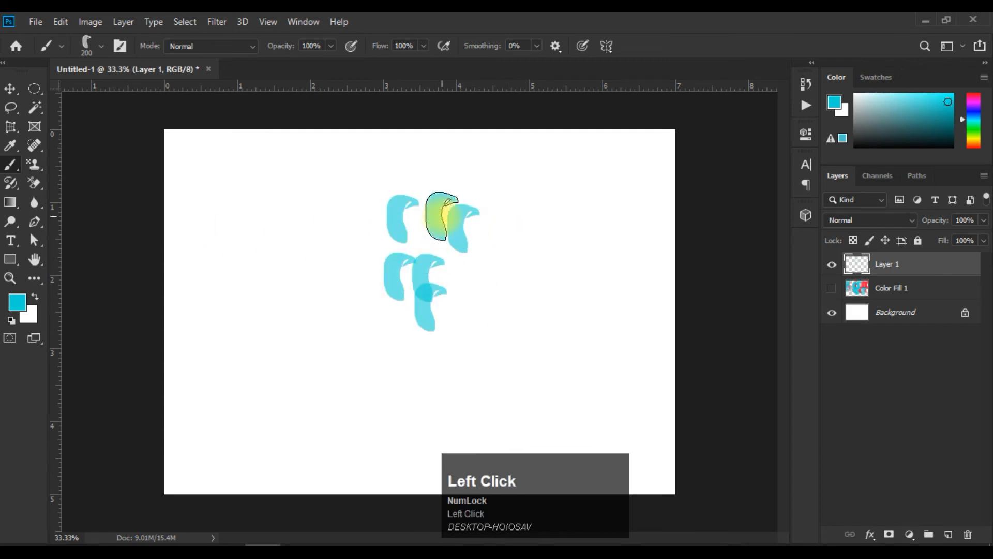
click(359, 236)
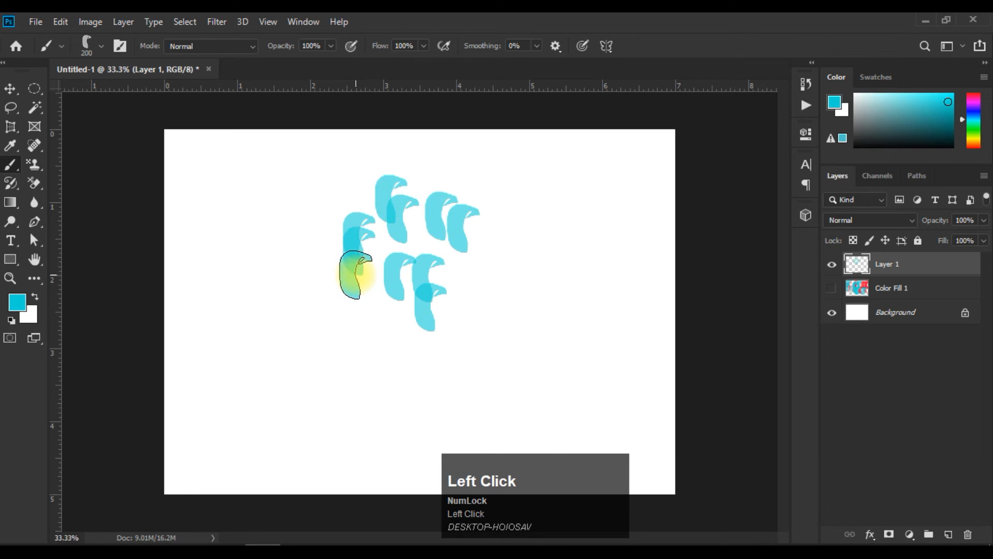
click(442, 259)
click(591, 235)
click(542, 186)
click(464, 225)
click(496, 247)
click(548, 266)
click(547, 264)
click(448, 145)
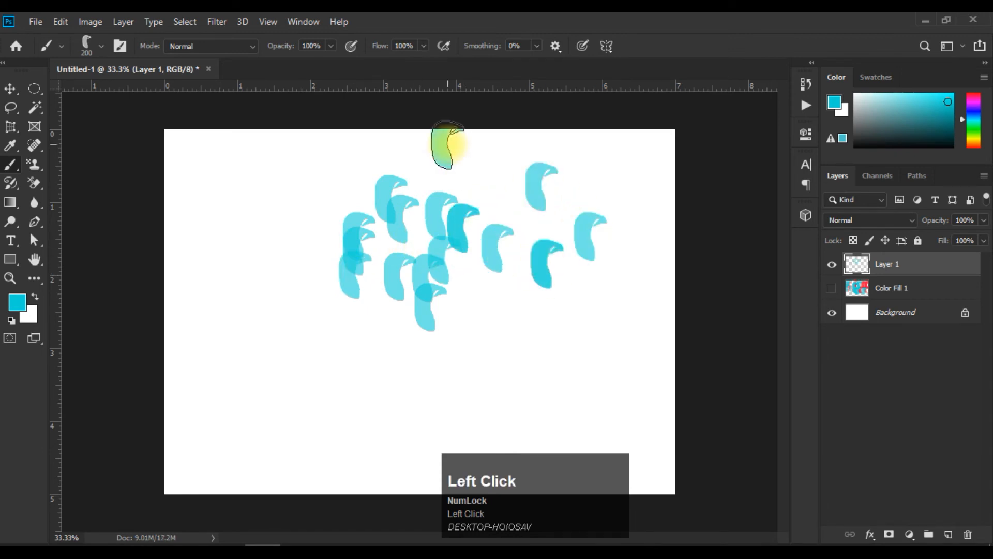
click(341, 207)
click(318, 230)
click(300, 271)
click(316, 305)
click(362, 331)
click(412, 342)
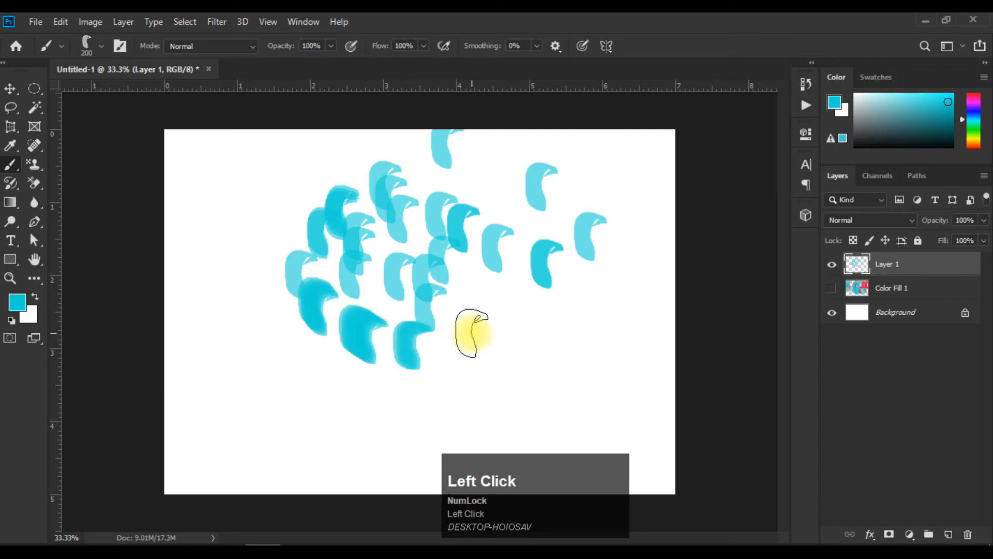
Set the foreground color to bright red and stamp red shapes among and all around the cyan stamps on Layer 1.
click(20, 318)
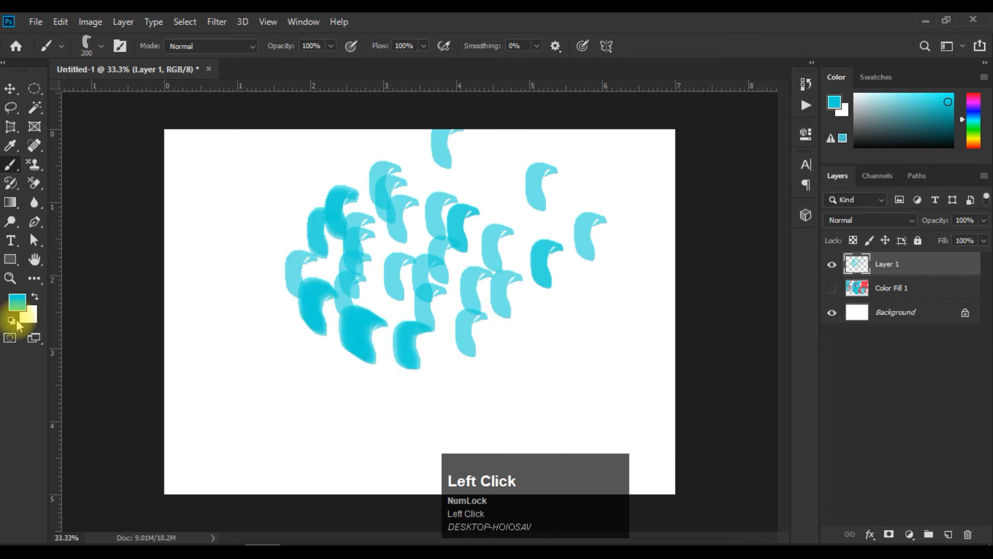
click(808, 132)
click(770, 139)
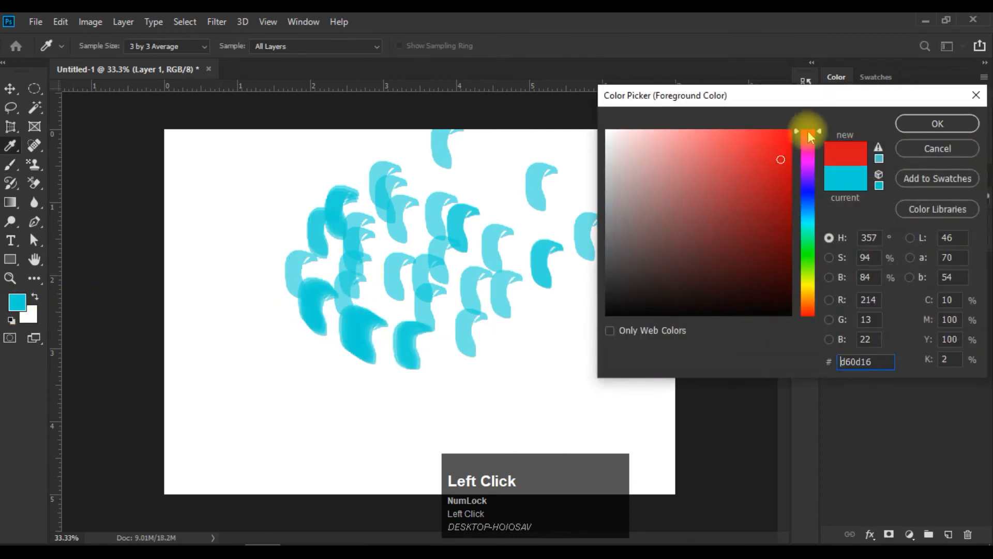
click(914, 124)
click(411, 251)
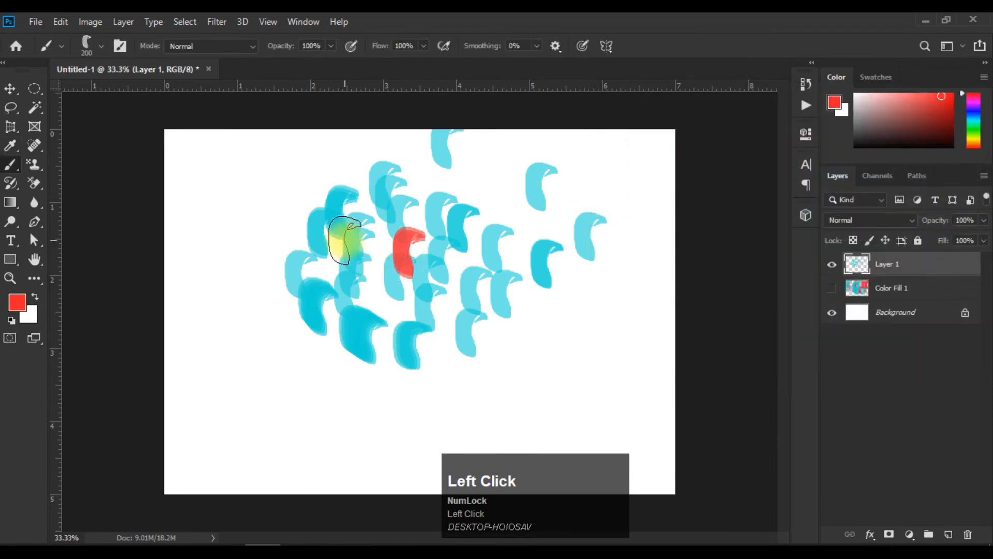
drag(292, 211, 290, 233)
drag(290, 245, 290, 255)
click(284, 286)
drag(282, 320, 286, 322)
click(357, 397)
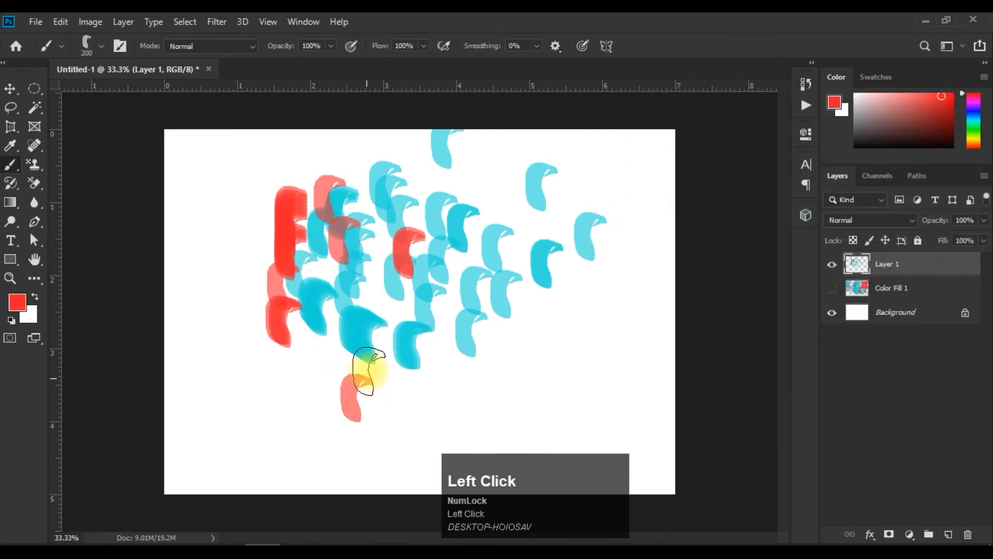
drag(389, 364, 398, 364)
click(477, 357)
click(526, 349)
click(599, 286)
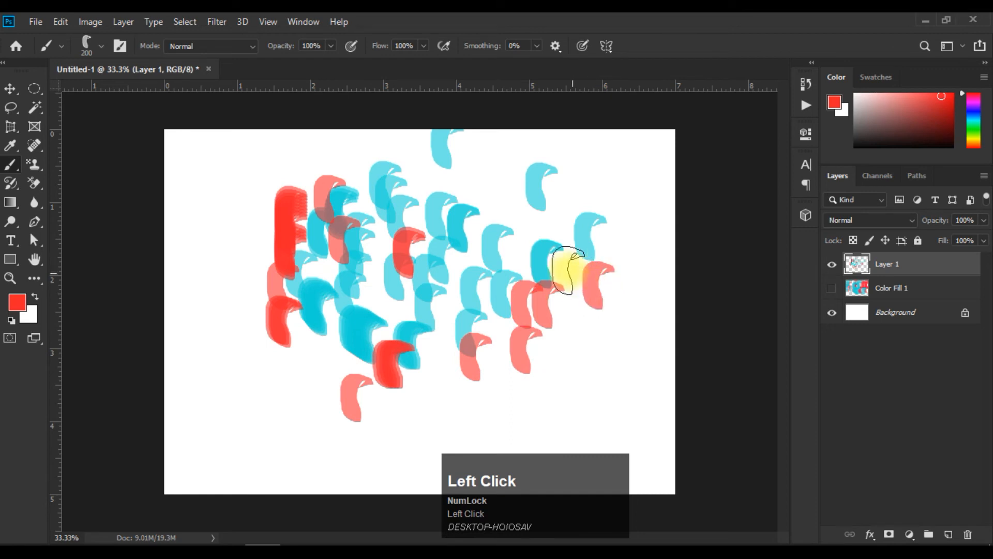
click(511, 249)
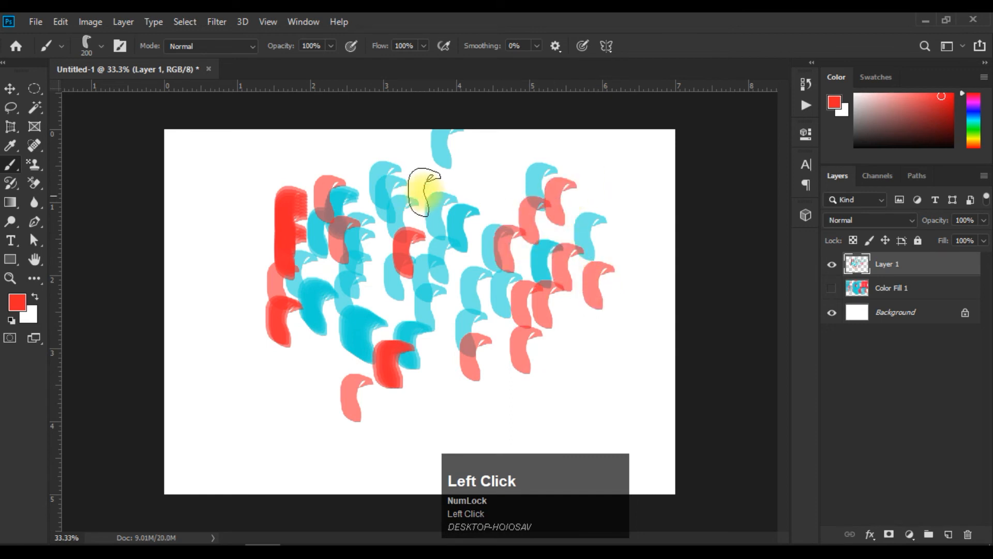
click(402, 179)
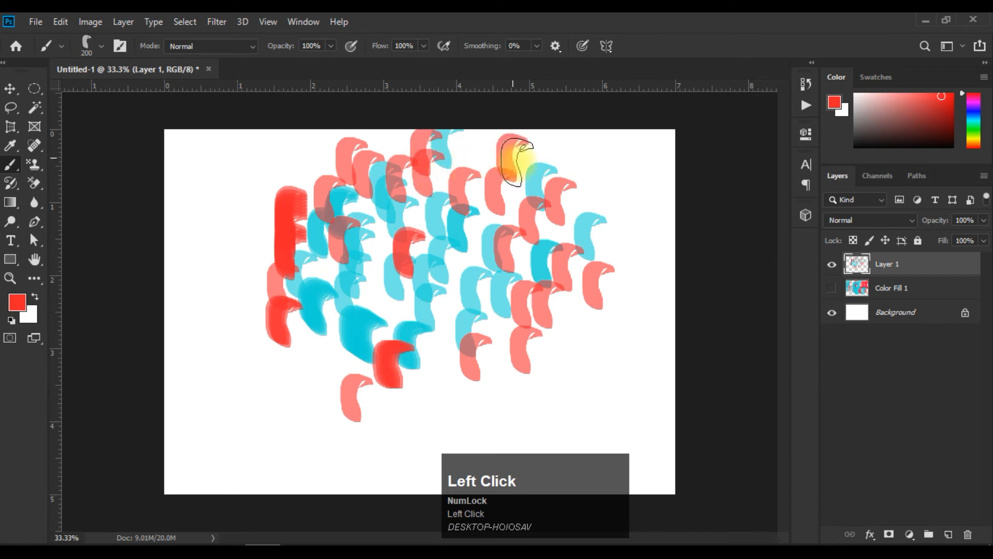
click(311, 346)
click(312, 392)
click(247, 315)
click(254, 271)
click(255, 229)
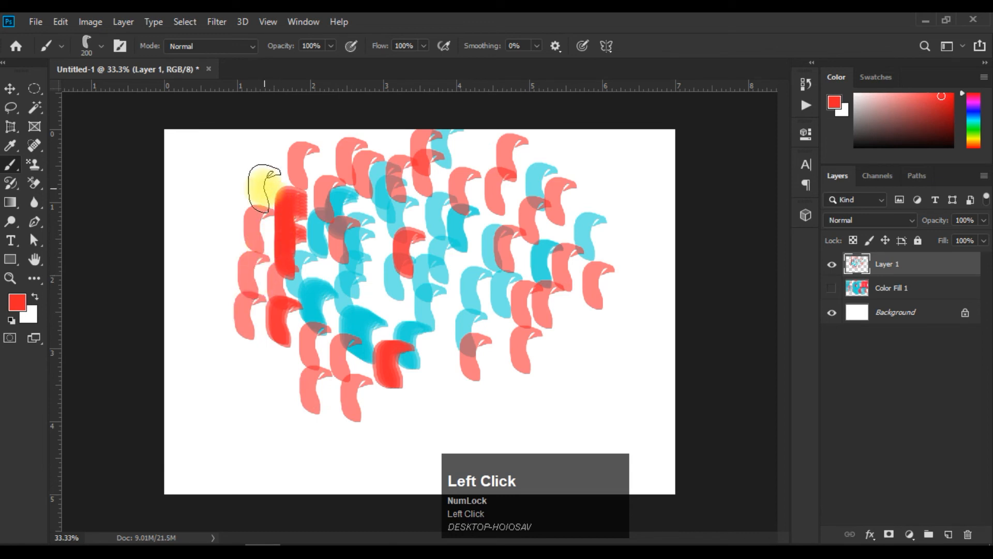
click(393, 389)
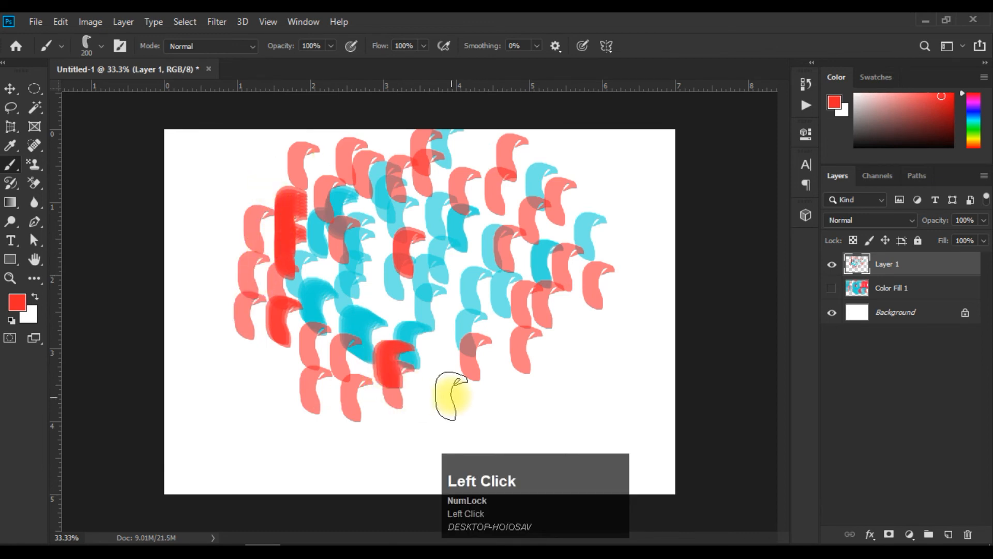
click(416, 360)
click(491, 373)
click(565, 381)
click(615, 369)
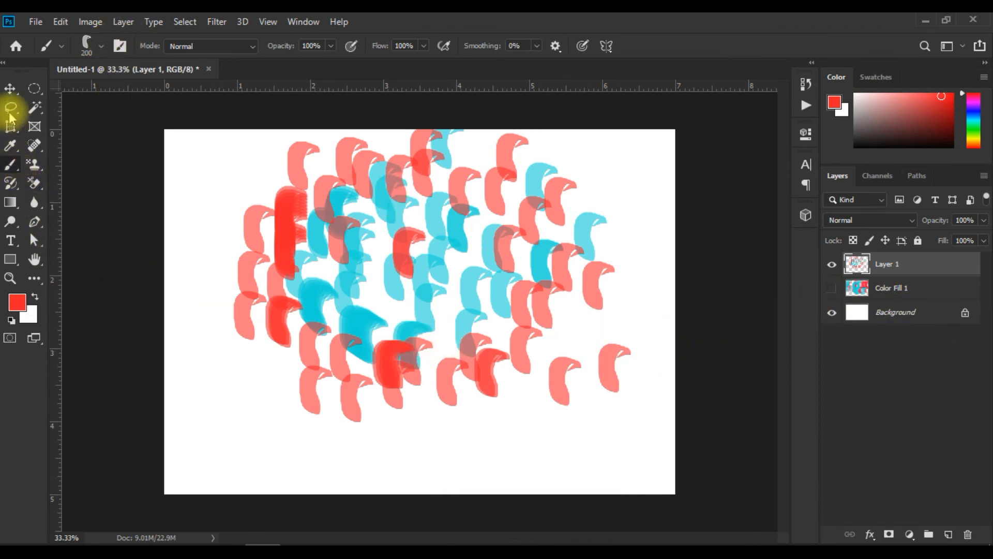
Define a pattern from the painted red and cyan stamps and name it "Pattern chek".
click(61, 22)
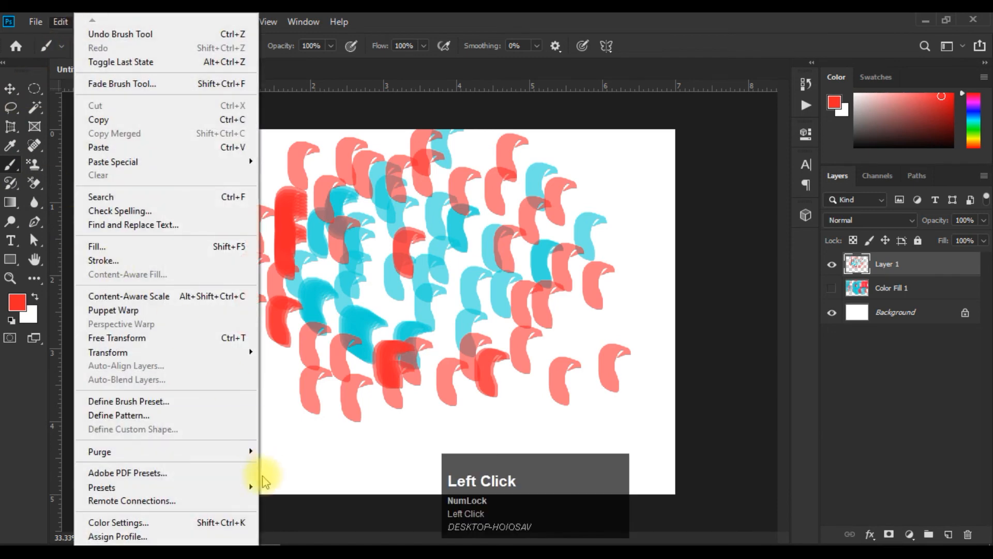
click(164, 417)
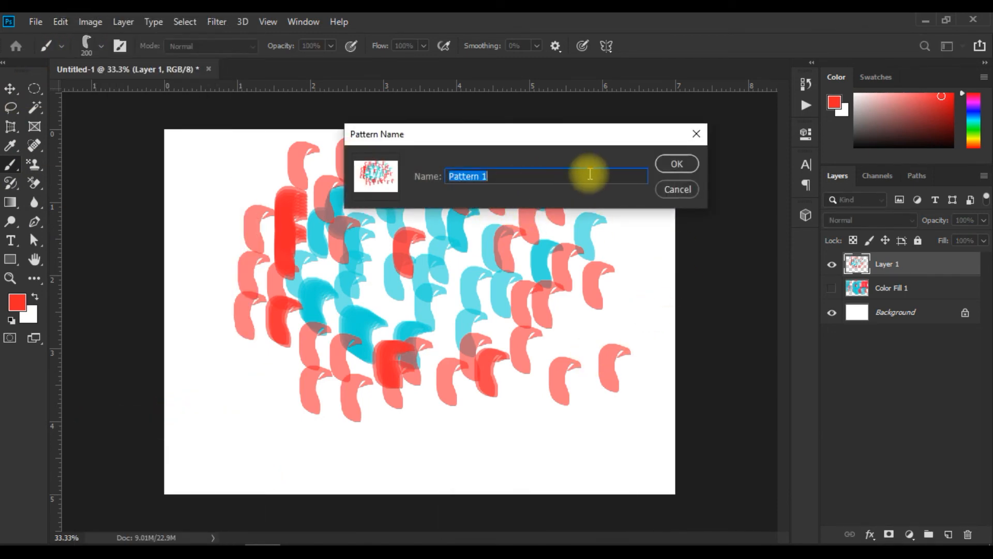
click(530, 177)
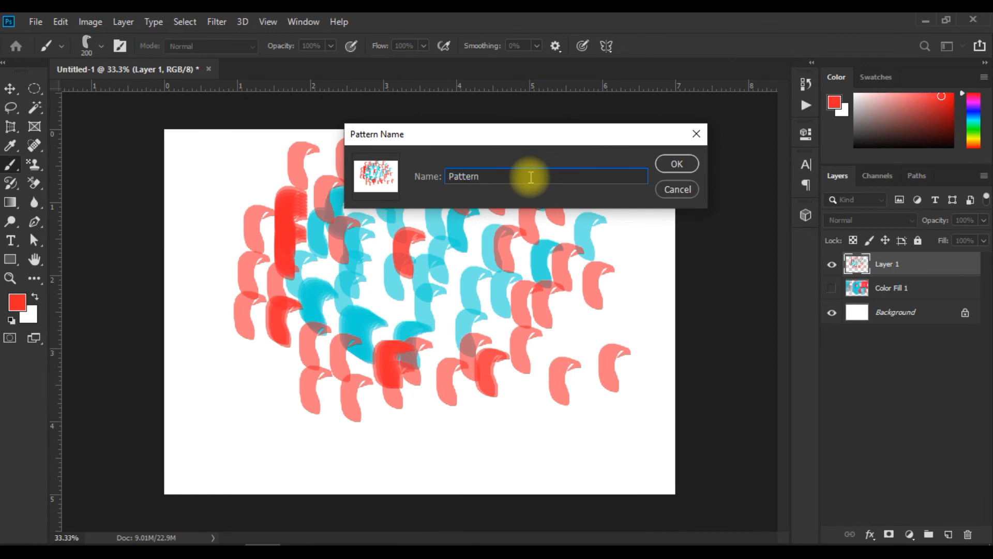
text(chek)
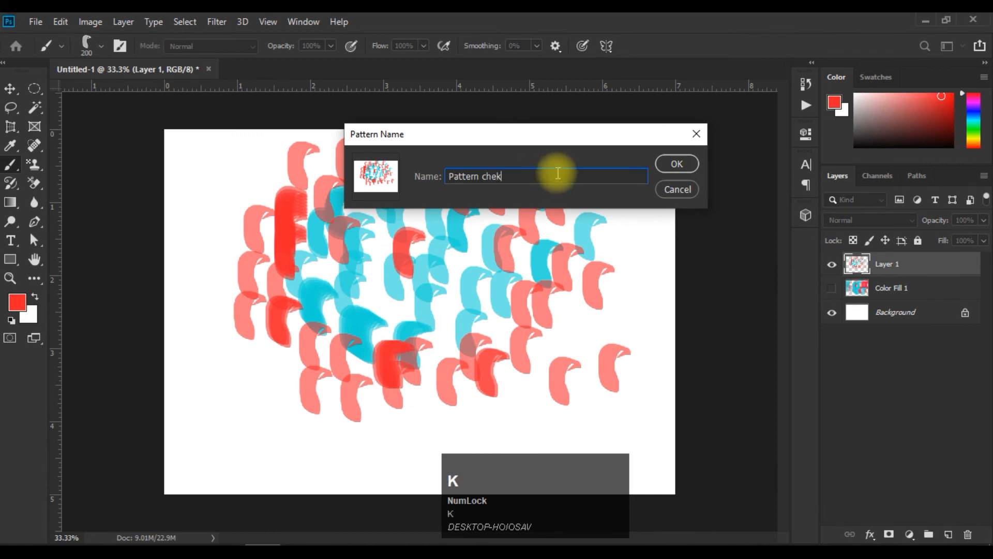
click(683, 163)
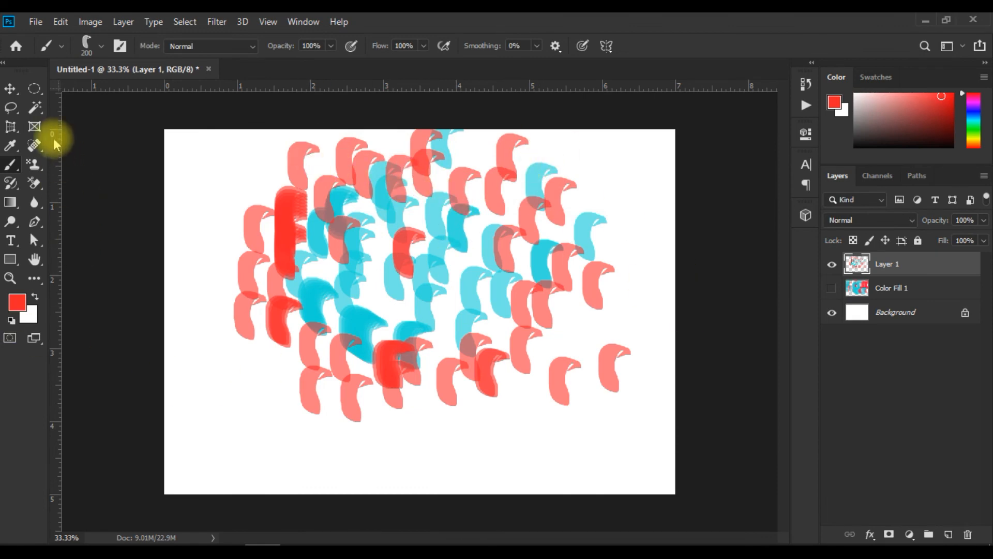
click(11, 89)
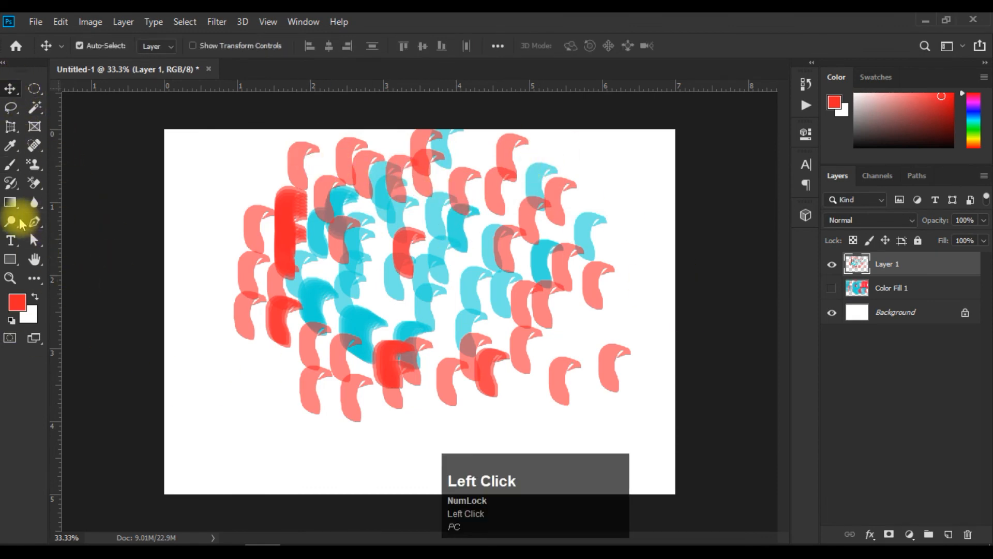
click(11, 259)
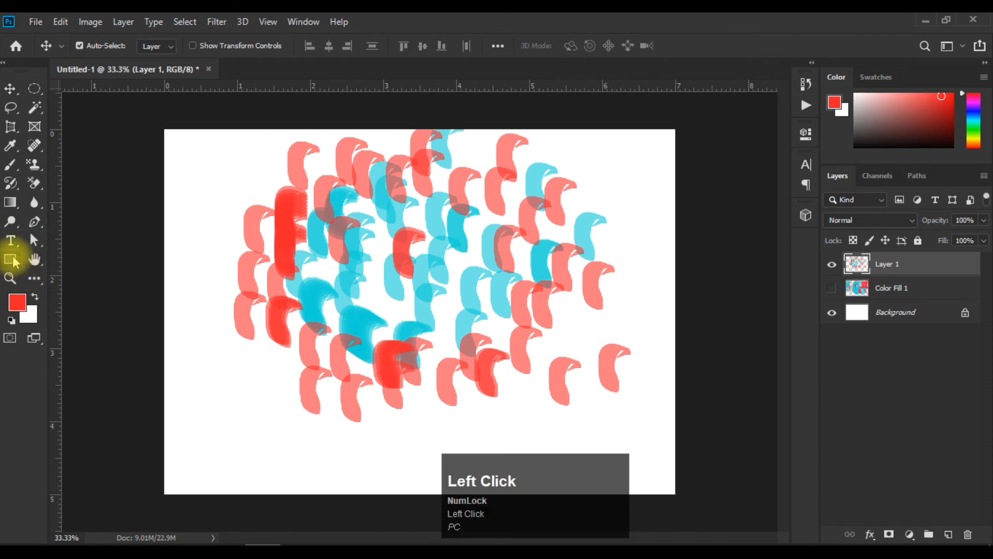
right_click(40, 283)
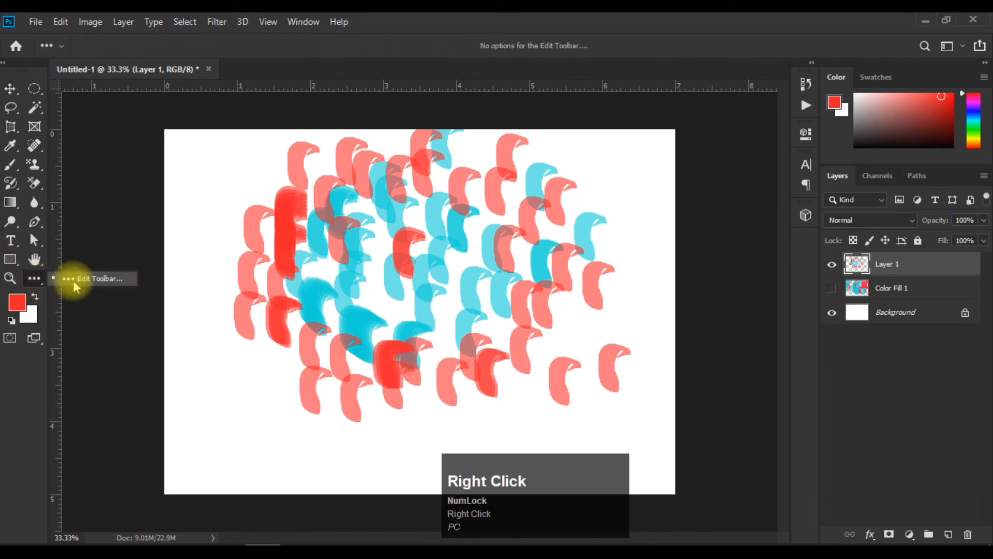
click(258, 274)
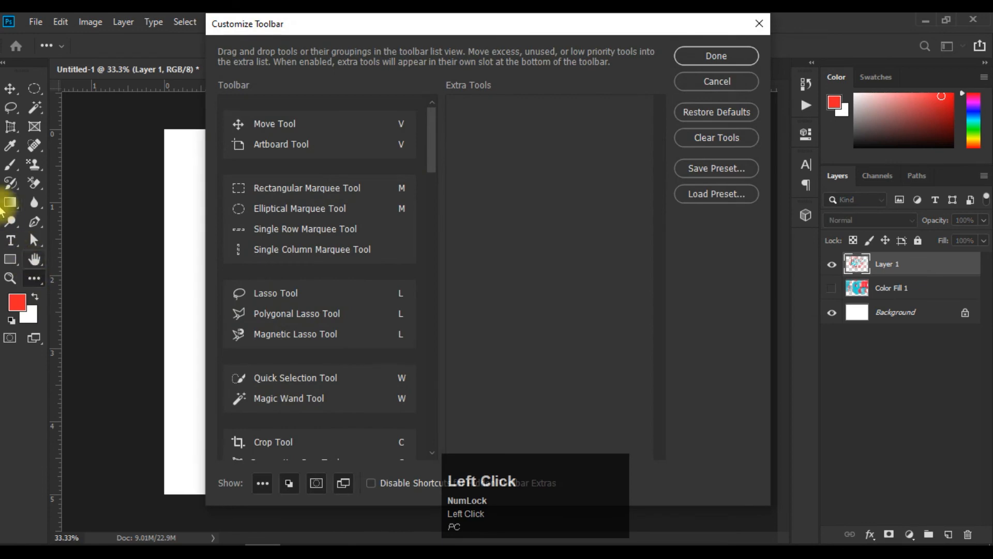
click(42, 167)
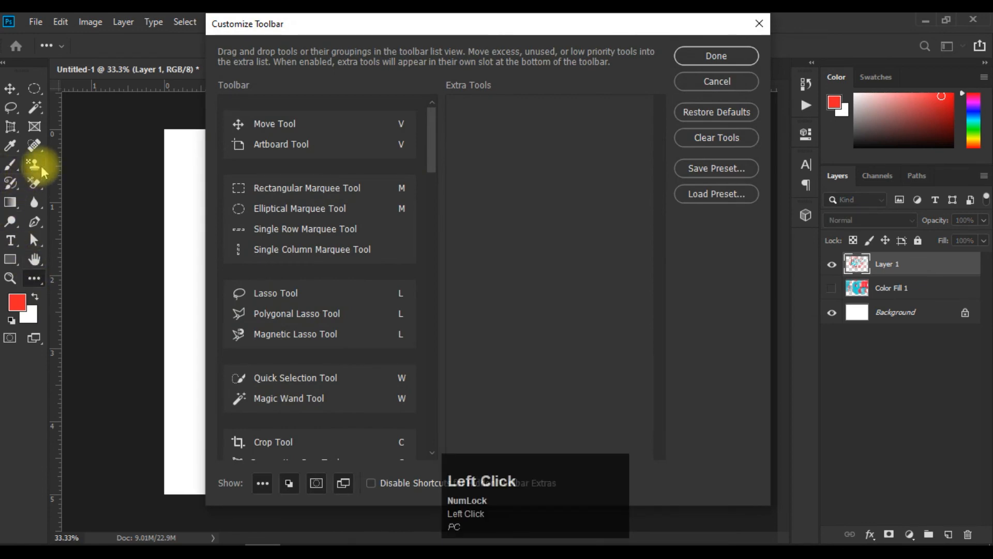
click(739, 85)
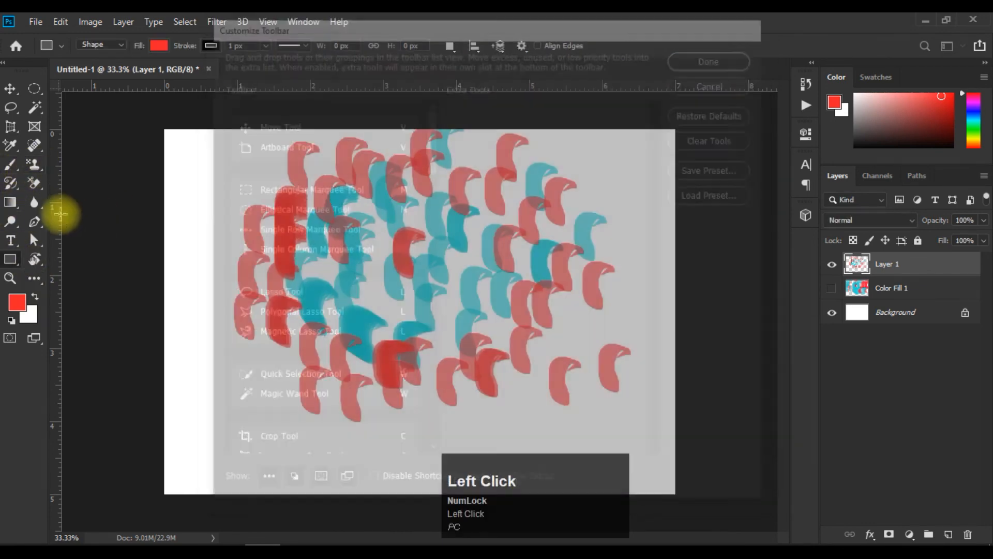
Activate the Pattern Stamp tool and choose the newly defined red and cyan pattern for it.
click(36, 166)
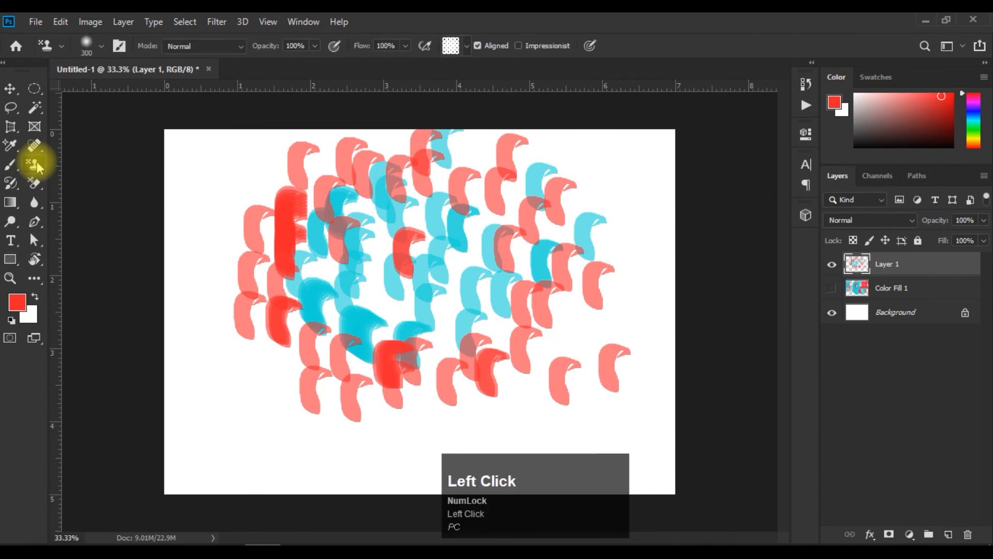
click(467, 53)
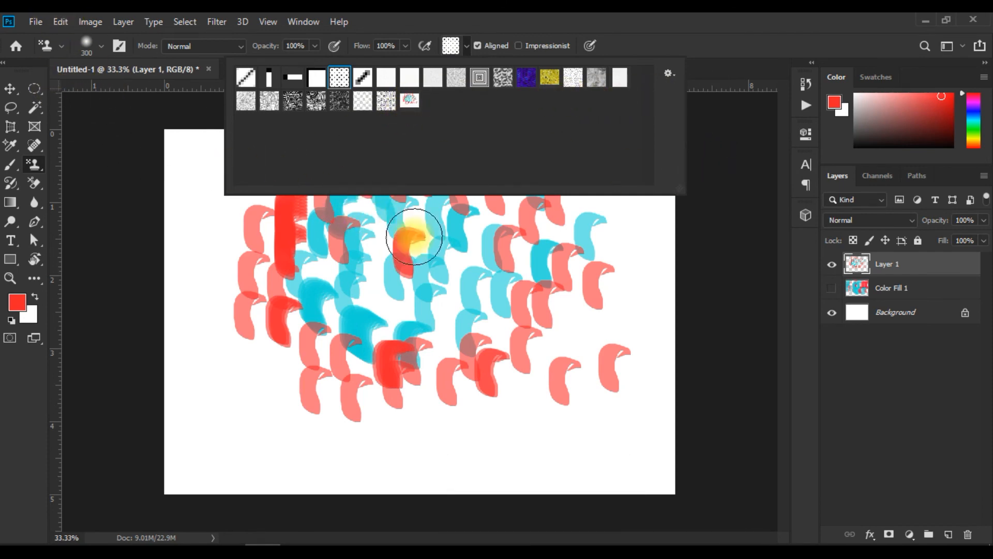
click(409, 100)
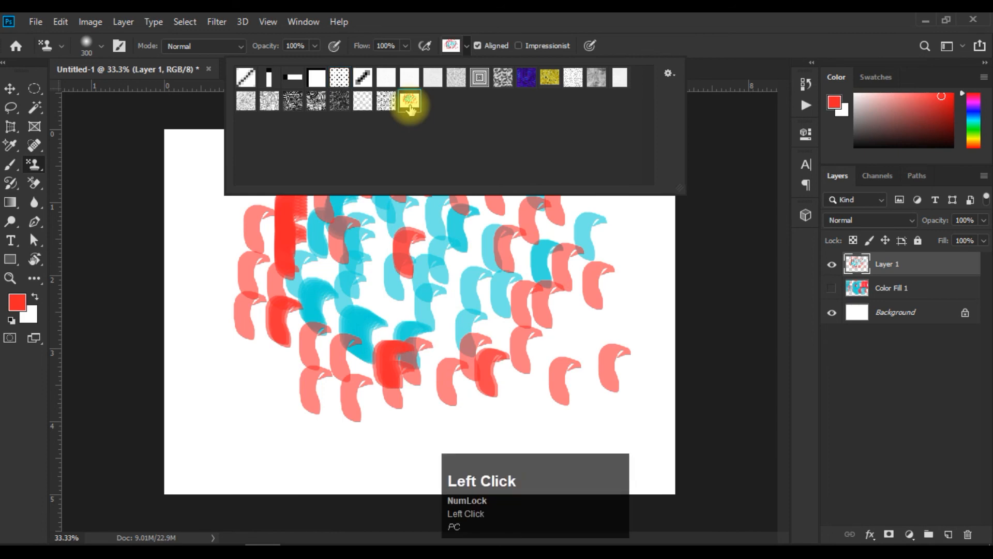
Add a new layer above Layer 1, and open the third of today's portrait photos from the Downloads folder.
click(223, 403)
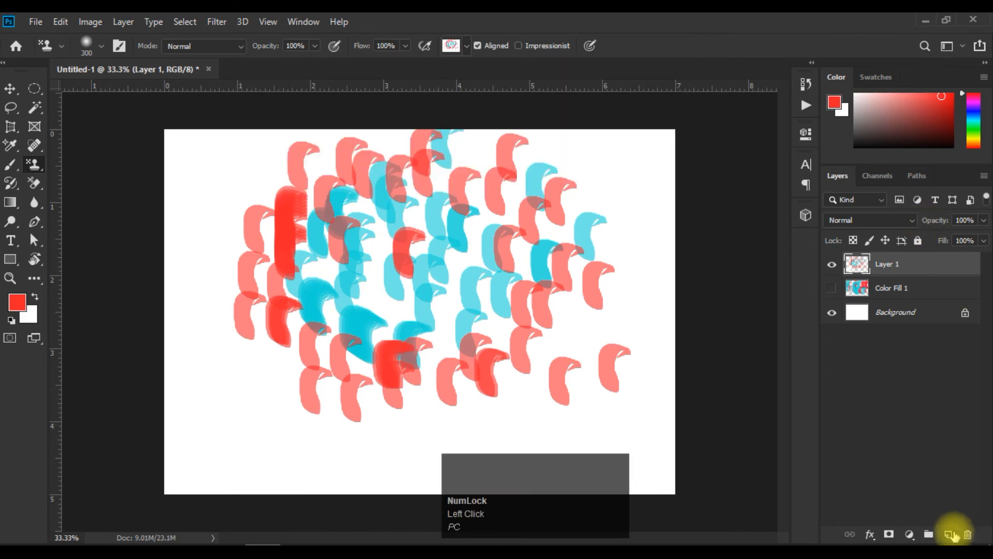
click(952, 534)
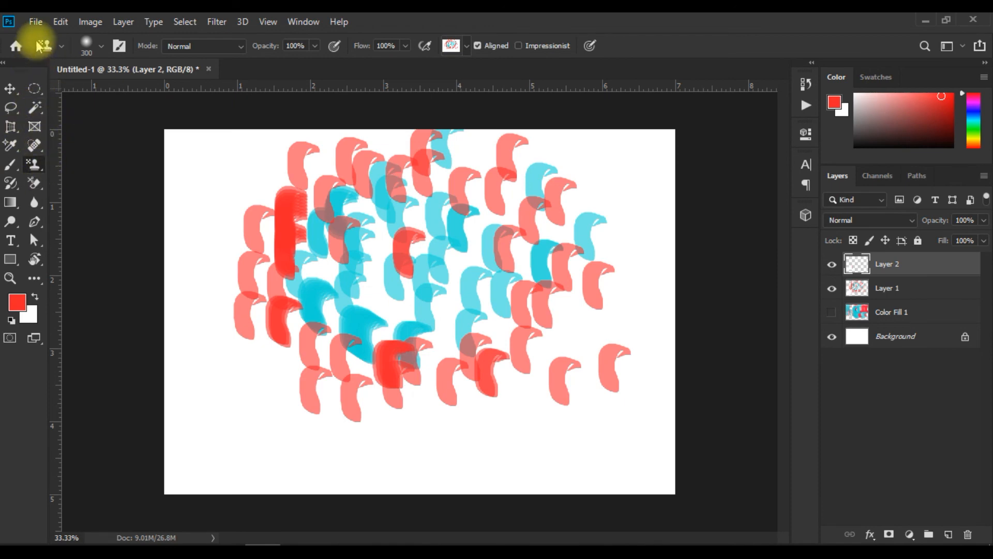
click(36, 21)
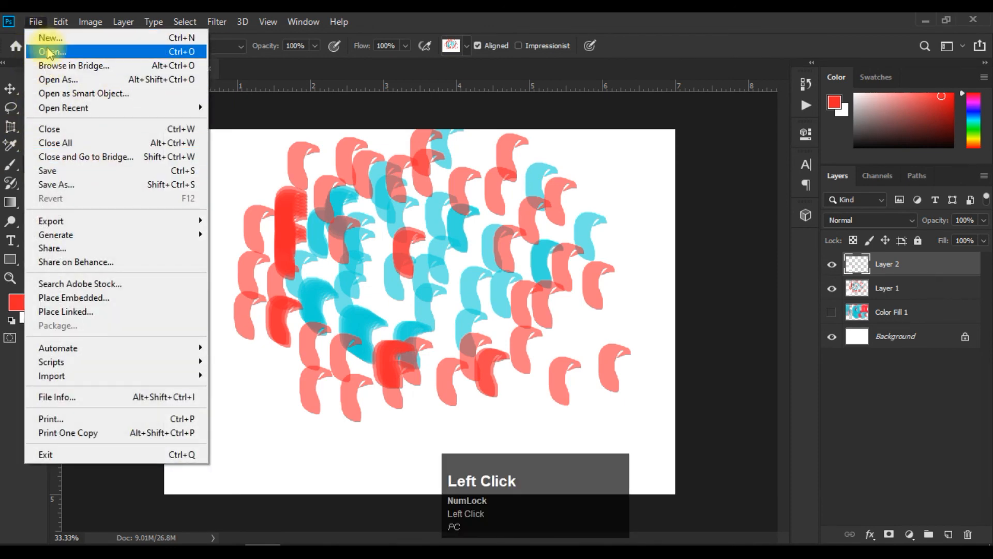
click(50, 52)
click(306, 137)
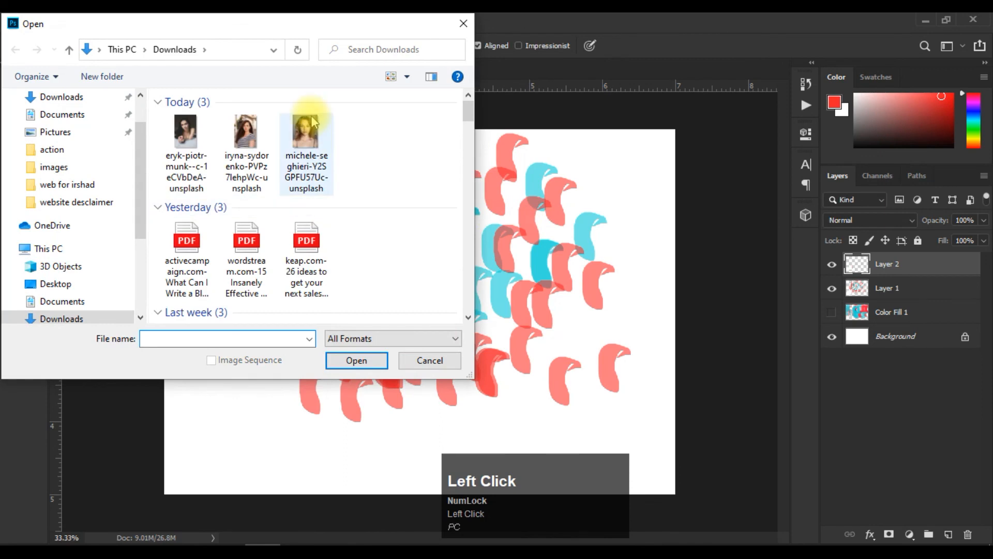
click(376, 358)
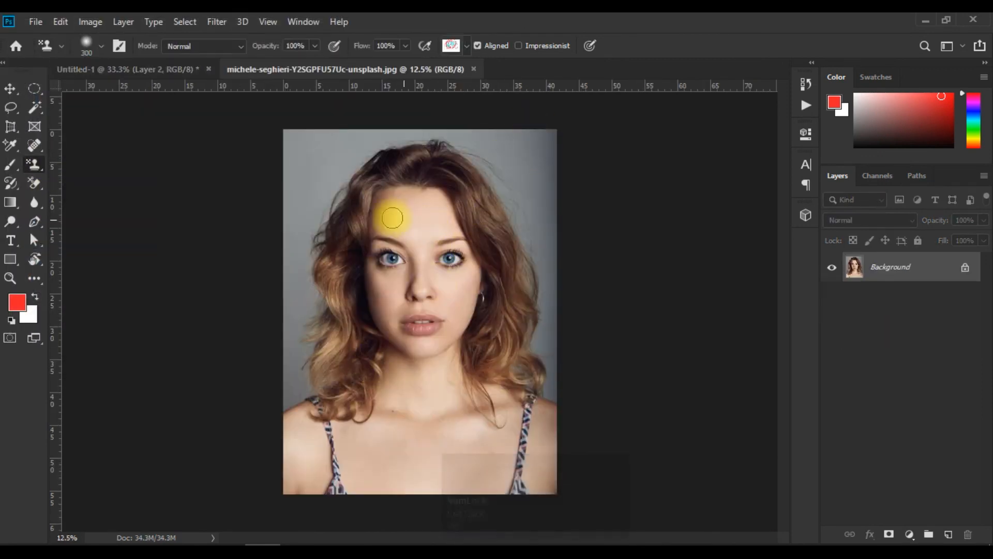
Paint the red and cyan stamp pattern over the woman's forehead, eyes, nose, cheeks and chin in the portrait.
click(387, 216)
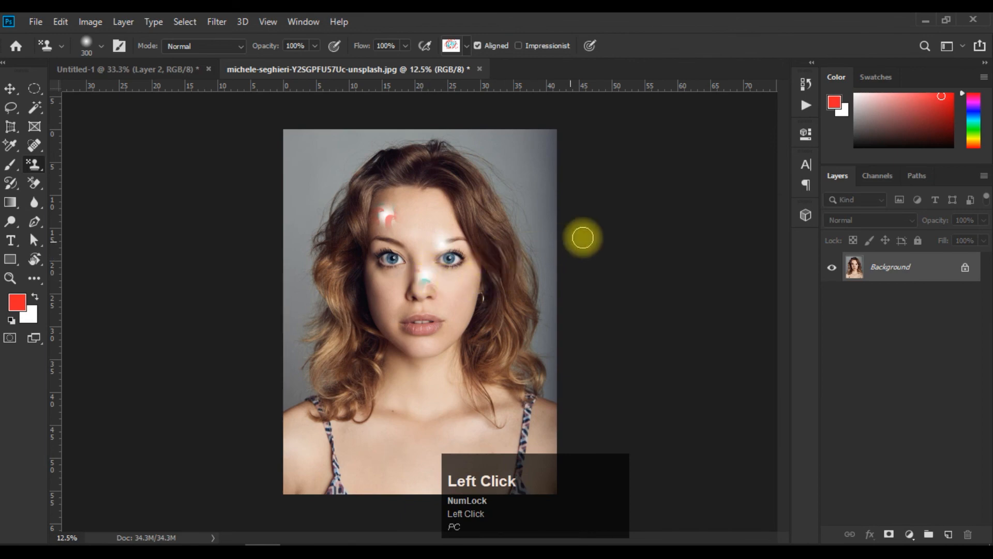
scroll(449, 264, up, 5)
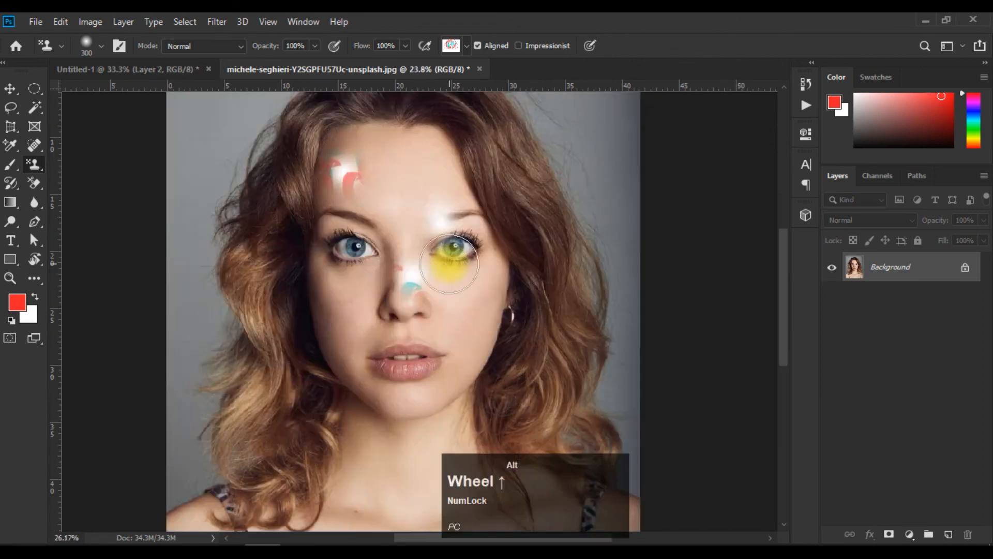
mouse_move(412, 282)
mouse_down()
mouse_move(418, 360)
mouse_move(302, 248)
mouse_move(314, 187)
mouse_move(374, 158)
mouse_move(352, 137)
mouse_move(314, 237)
mouse_move(432, 179)
mouse_move(513, 200)
mouse_move(523, 284)
mouse_move(480, 360)
mouse_move(220, 357)
mouse_move(379, 410)
mouse_up()
mouse_move(454, 353)
mouse_down()
mouse_move(585, 208)
mouse_move(525, 322)
mouse_move(353, 434)
mouse_move(313, 473)
mouse_move(264, 446)
mouse_move(203, 309)
mouse_move(221, 226)
mouse_move(238, 281)
mouse_move(438, 200)
mouse_move(505, 136)
mouse_move(452, 133)
mouse_move(491, 205)
mouse_move(430, 142)
mouse_move(466, 260)
mouse_move(543, 294)
mouse_move(543, 306)
mouse_move(387, 236)
mouse_move(421, 288)
mouse_move(536, 215)
mouse_move(368, 192)
mouse_move(391, 330)
mouse_move(373, 348)
mouse_move(368, 497)
mouse_move(404, 426)
mouse_move(407, 249)
mouse_up()
mouse_move(411, 342)
mouse_down()
mouse_move(355, 371)
mouse_move(170, 268)
mouse_move(311, 381)
mouse_move(251, 444)
mouse_move(164, 265)
mouse_move(160, 353)
mouse_move(127, 364)
mouse_move(133, 386)
mouse_move(218, 414)
mouse_move(411, 339)
mouse_up()
mouse_move(371, 215)
mouse_down()
mouse_move(358, 245)
mouse_move(354, 353)
mouse_move(305, 350)
mouse_move(302, 255)
mouse_move(409, 373)
mouse_move(461, 305)
mouse_move(443, 266)
mouse_move(548, 277)
mouse_move(530, 259)
mouse_move(378, 408)
mouse_up()
mouse_move(328, 248)
mouse_down()
mouse_move(231, 326)
mouse_move(404, 296)
mouse_up()
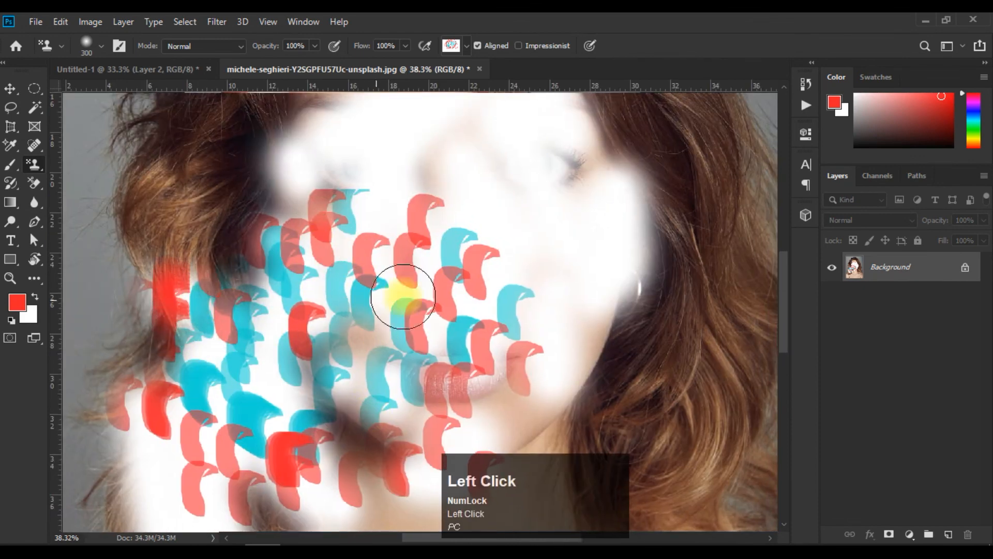
Choose the white pattern with black diagonal dashes and paint it in a broad band across the face and hair.
scroll(423, 251, down, 3)
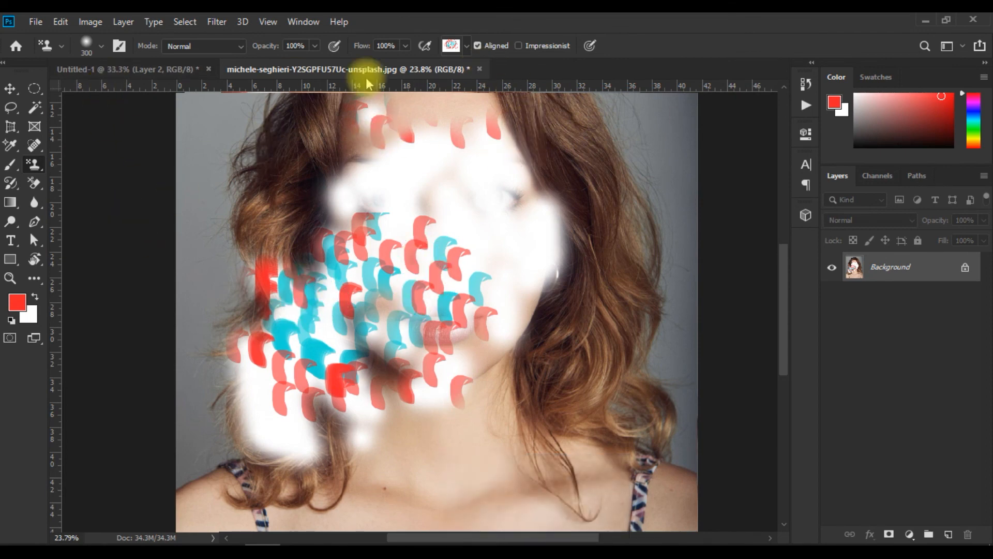
click(468, 50)
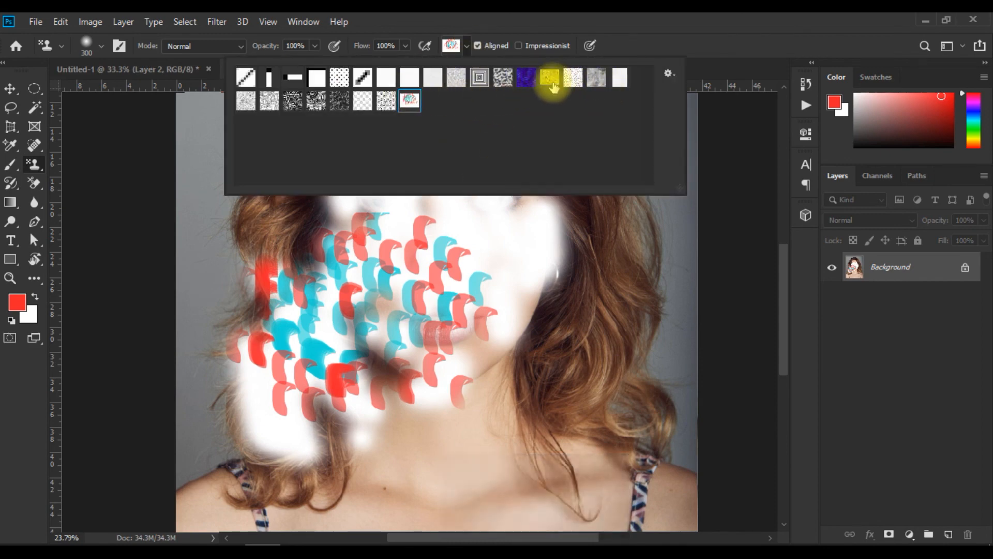
click(572, 76)
mouse_move(224, 255)
mouse_down()
mouse_move(215, 282)
mouse_move(248, 296)
mouse_move(378, 125)
mouse_move(283, 218)
mouse_move(420, 154)
mouse_move(533, 166)
mouse_move(301, 244)
mouse_move(217, 195)
mouse_move(370, 229)
mouse_move(270, 319)
mouse_move(507, 362)
mouse_move(602, 308)
mouse_move(505, 217)
mouse_move(246, 225)
mouse_move(252, 258)
mouse_move(335, 316)
mouse_move(250, 233)
mouse_move(180, 287)
mouse_up()
mouse_move(394, 320)
mouse_down()
mouse_move(645, 156)
mouse_move(643, 343)
mouse_move(570, 259)
mouse_move(654, 205)
mouse_move(658, 349)
mouse_move(659, 206)
mouse_move(693, 356)
mouse_move(692, 180)
mouse_move(627, 316)
mouse_move(608, 235)
mouse_up()
drag(541, 172, 655, 133)
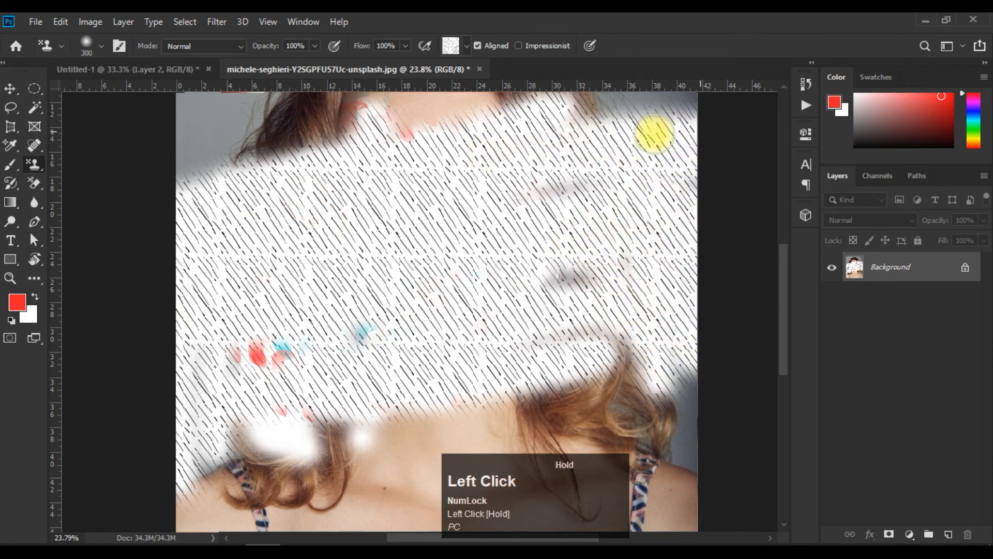
Choose the black-and-white woven pattern of hatched squares and paint it over most of the diagonal dash band.
click(451, 46)
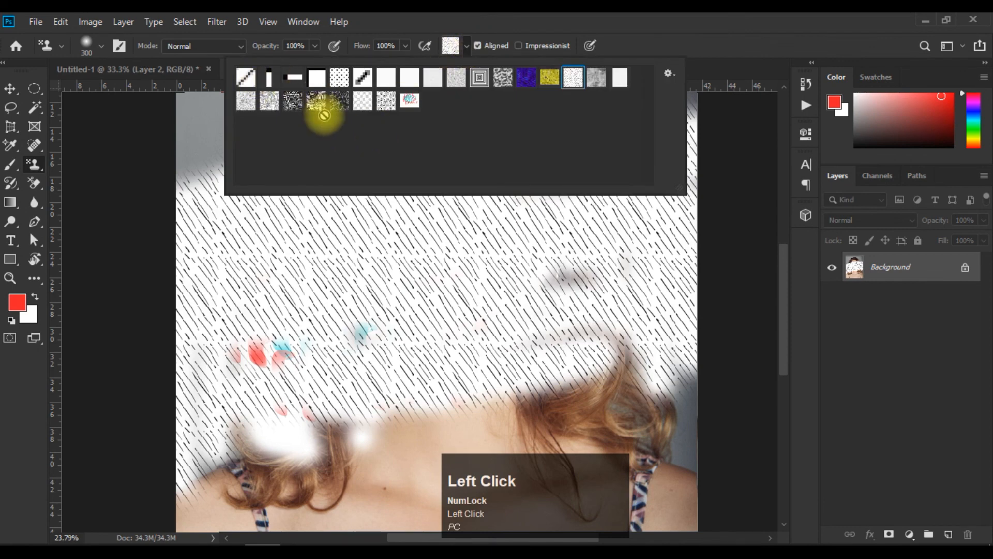
click(315, 100)
mouse_move(264, 226)
mouse_down()
mouse_move(222, 188)
mouse_move(221, 213)
mouse_move(352, 183)
mouse_move(362, 155)
mouse_move(284, 292)
mouse_move(215, 244)
mouse_move(496, 269)
mouse_up()
mouse_move(599, 299)
mouse_down()
mouse_move(479, 201)
mouse_move(552, 177)
mouse_move(281, 170)
mouse_move(236, 287)
mouse_move(181, 199)
mouse_move(184, 385)
mouse_move(192, 279)
mouse_move(207, 383)
mouse_move(267, 397)
mouse_move(534, 225)
mouse_move(560, 185)
mouse_move(521, 195)
mouse_move(609, 183)
mouse_up()
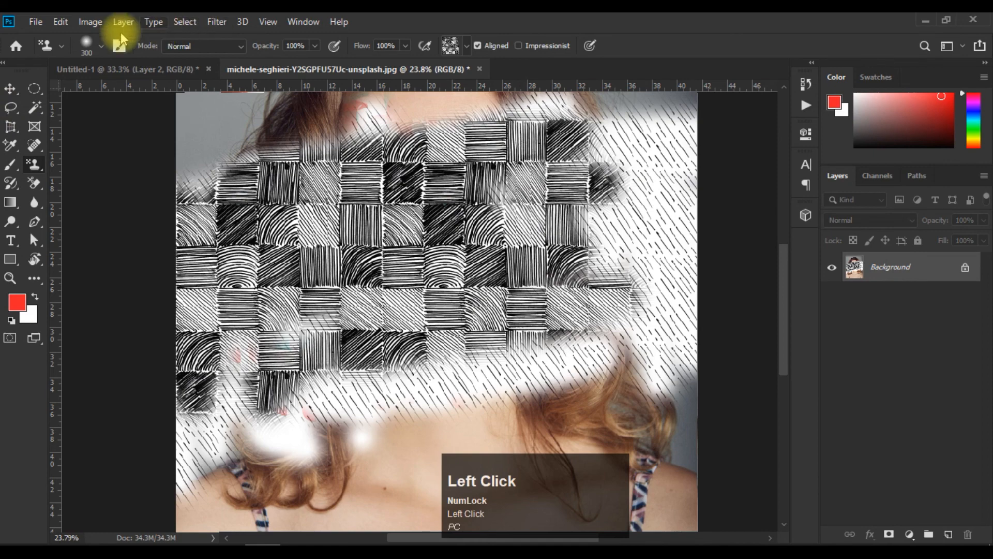
click(63, 20)
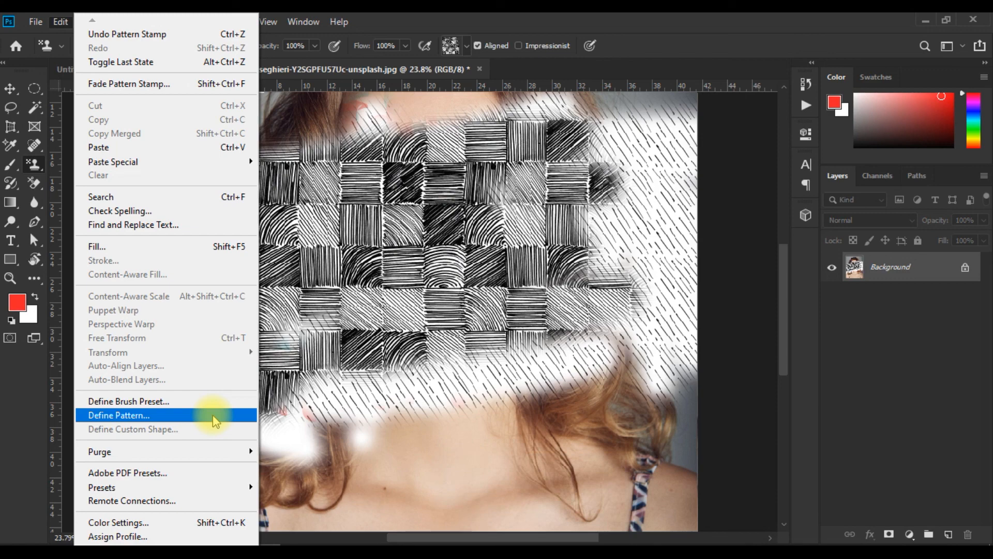
click(467, 308)
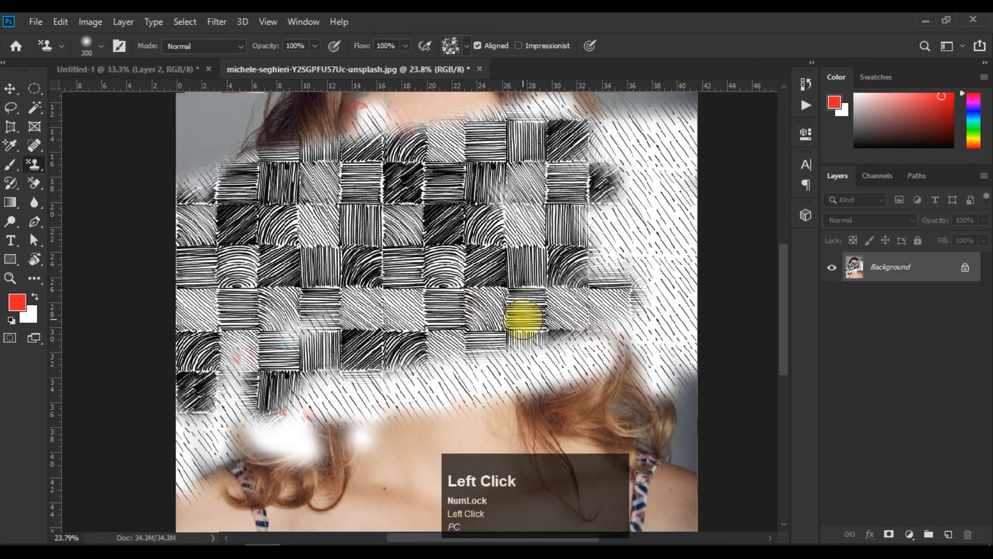
click(31, 24)
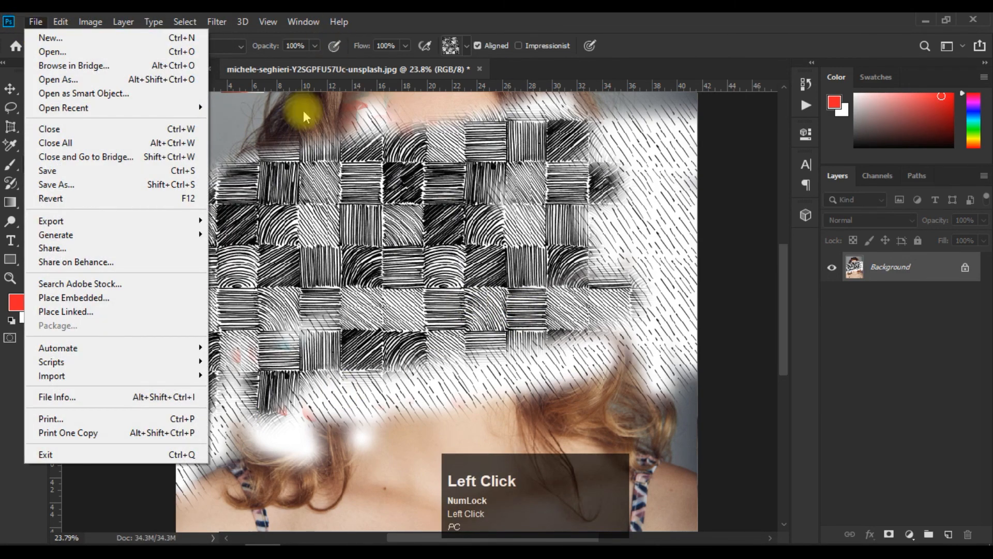
mouse_move(61, 22)
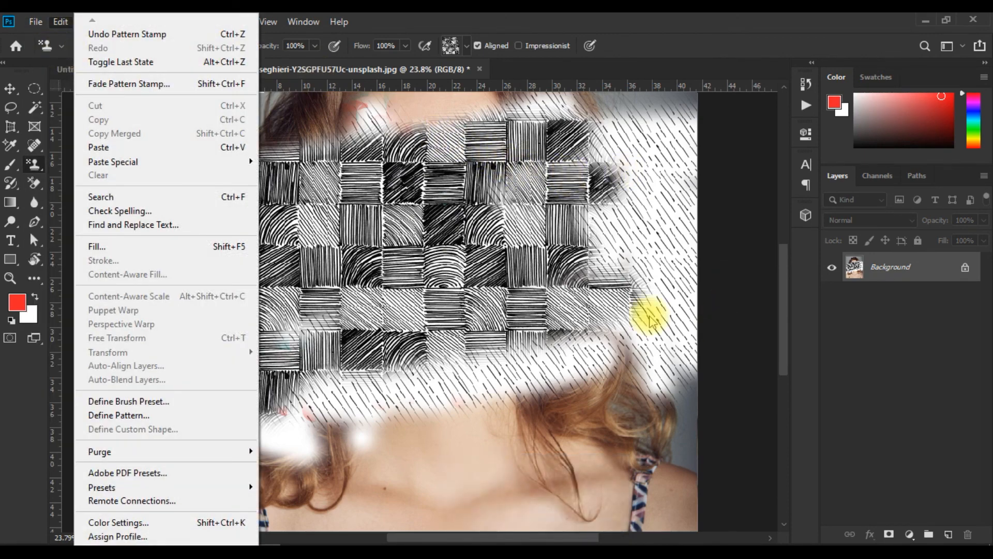
click(603, 253)
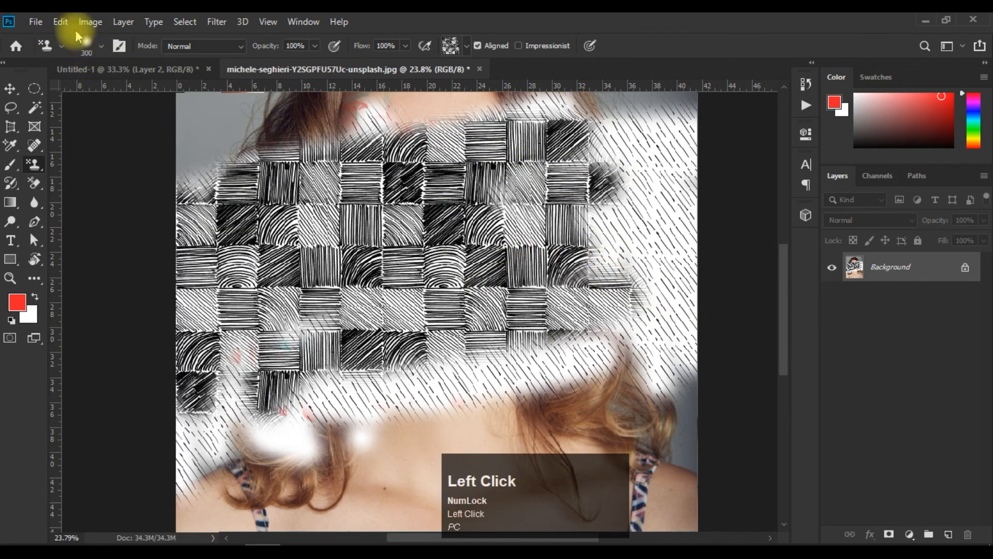
click(61, 21)
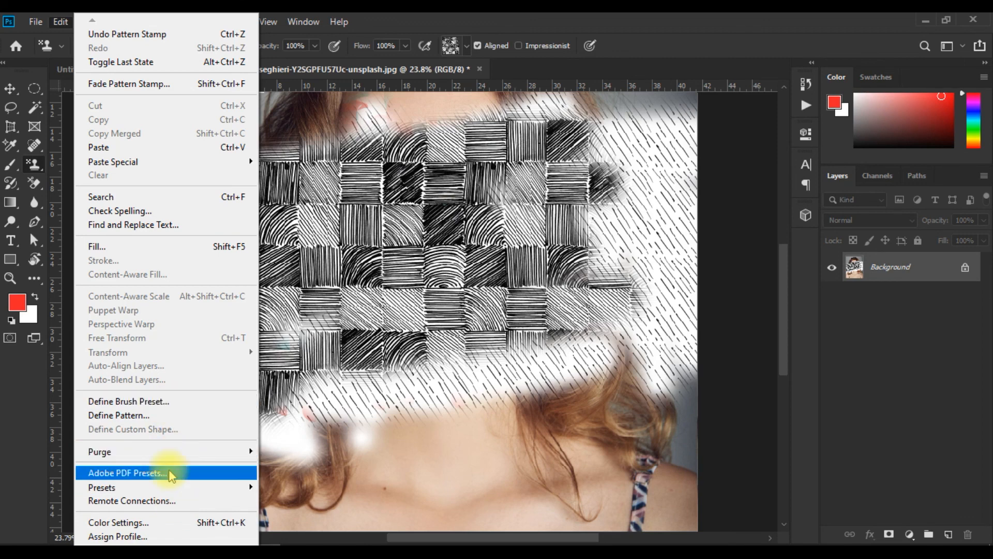
click(371, 357)
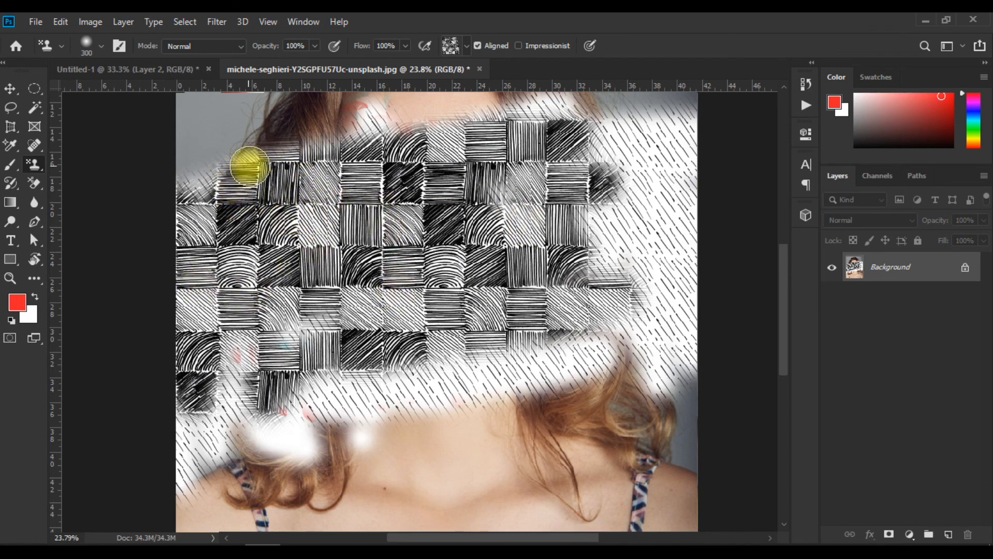
Extend the hatched woven pattern over the band's upper edge and across to the portrait's right edge.
mouse_move(234, 150)
mouse_down()
mouse_move(194, 199)
mouse_move(177, 161)
mouse_move(202, 183)
mouse_move(219, 153)
mouse_move(436, 126)
mouse_up()
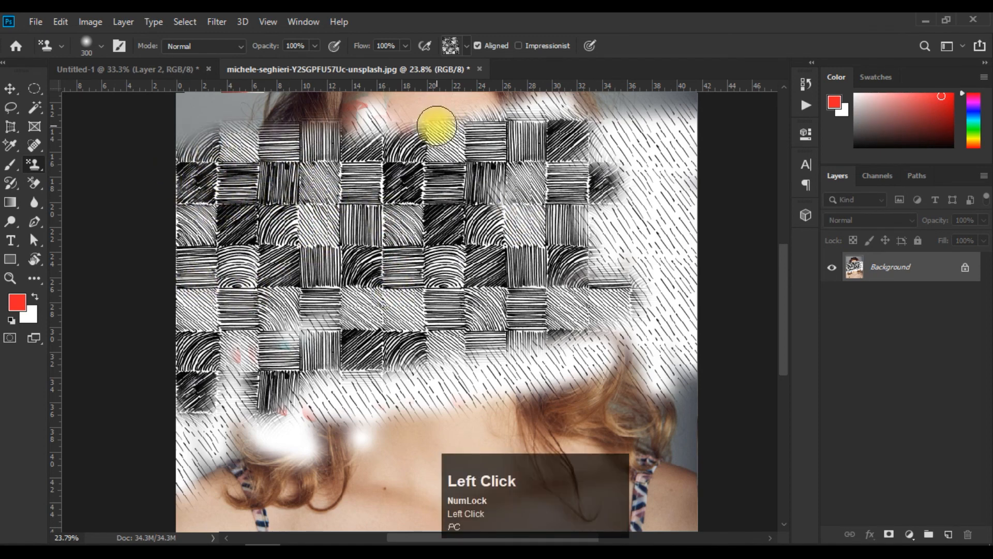
mouse_move(602, 122)
mouse_down()
mouse_move(220, 123)
mouse_move(175, 107)
mouse_up()
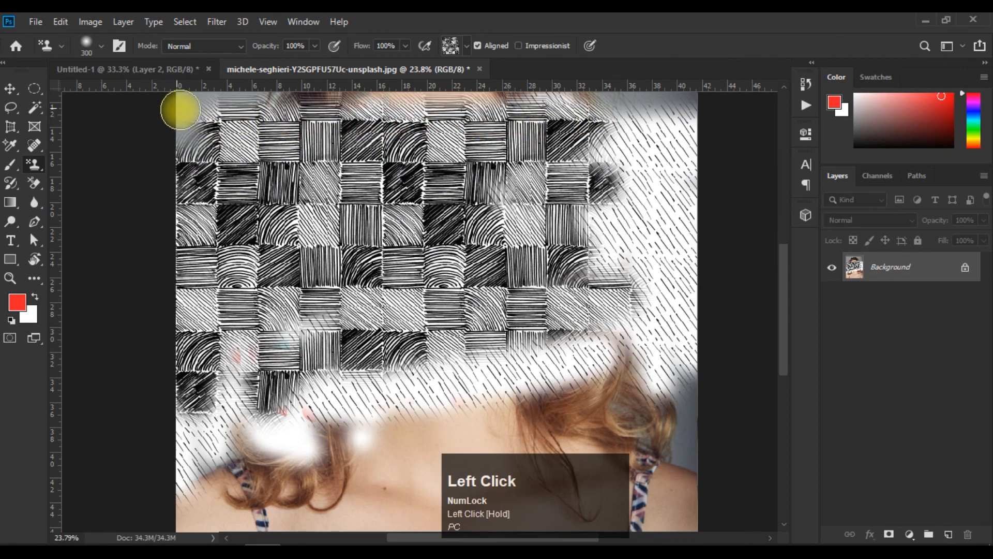
mouse_move(180, 141)
mouse_down()
mouse_move(183, 205)
mouse_move(190, 119)
mouse_move(597, 123)
mouse_move(417, 121)
mouse_move(667, 101)
mouse_move(674, 331)
mouse_move(658, 179)
mouse_move(649, 297)
mouse_move(632, 192)
mouse_move(632, 362)
mouse_up()
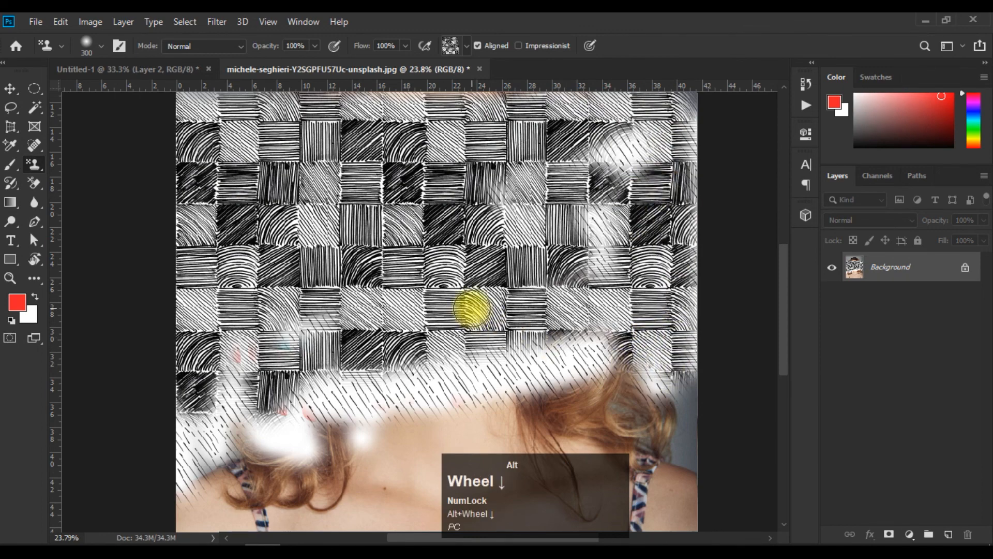
Continue painting the hatched woven pattern down over the neck, shoulders and chest to the photo's lower edge.
scroll(471, 309, down, 4)
scroll(471, 309, up, 4)
scroll(472, 309, down, 4)
scroll(471, 311, up, 4)
drag(476, 336, 460, 206)
mouse_move(265, 251)
mouse_down()
mouse_move(594, 213)
mouse_move(573, 227)
mouse_move(159, 287)
mouse_move(184, 356)
mouse_move(170, 251)
mouse_move(168, 406)
mouse_move(171, 318)
mouse_move(179, 470)
mouse_move(227, 369)
mouse_move(325, 289)
mouse_move(256, 403)
mouse_move(409, 288)
mouse_move(357, 437)
mouse_move(331, 461)
mouse_move(397, 353)
mouse_move(407, 305)
mouse_move(455, 251)
mouse_move(489, 365)
mouse_move(490, 283)
mouse_move(512, 291)
mouse_move(590, 394)
mouse_move(563, 284)
mouse_move(610, 401)
mouse_up()
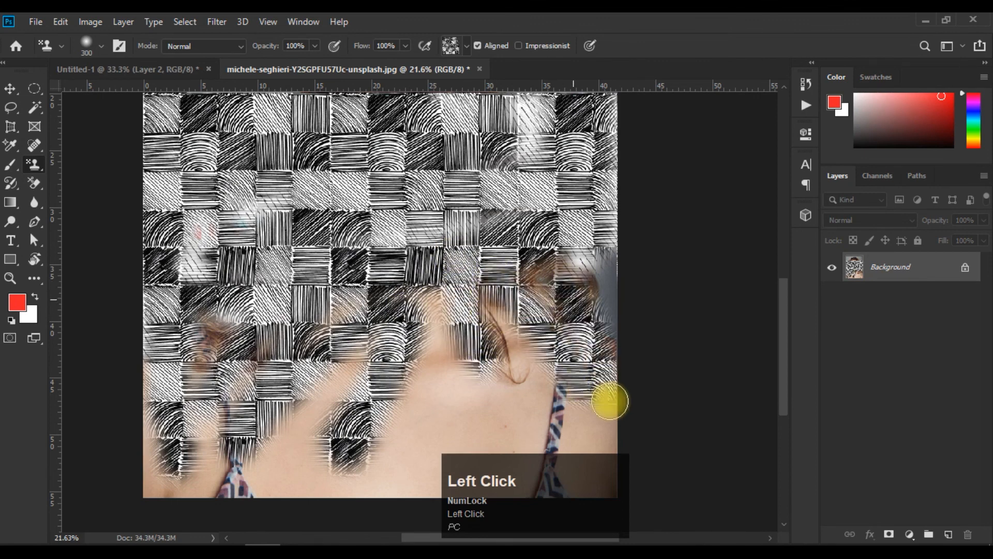
mouse_move(453, 367)
mouse_down()
mouse_move(402, 358)
mouse_move(377, 476)
mouse_move(330, 433)
mouse_move(325, 386)
mouse_move(322, 424)
mouse_move(318, 385)
mouse_move(267, 486)
mouse_move(150, 485)
mouse_move(198, 321)
mouse_move(199, 369)
mouse_move(426, 384)
mouse_move(468, 350)
mouse_up()
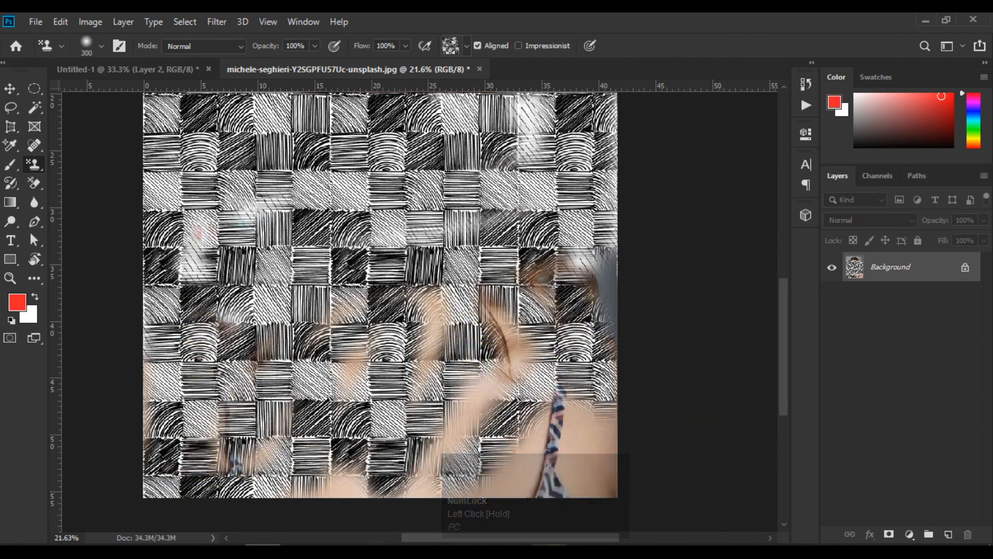
click(560, 554)
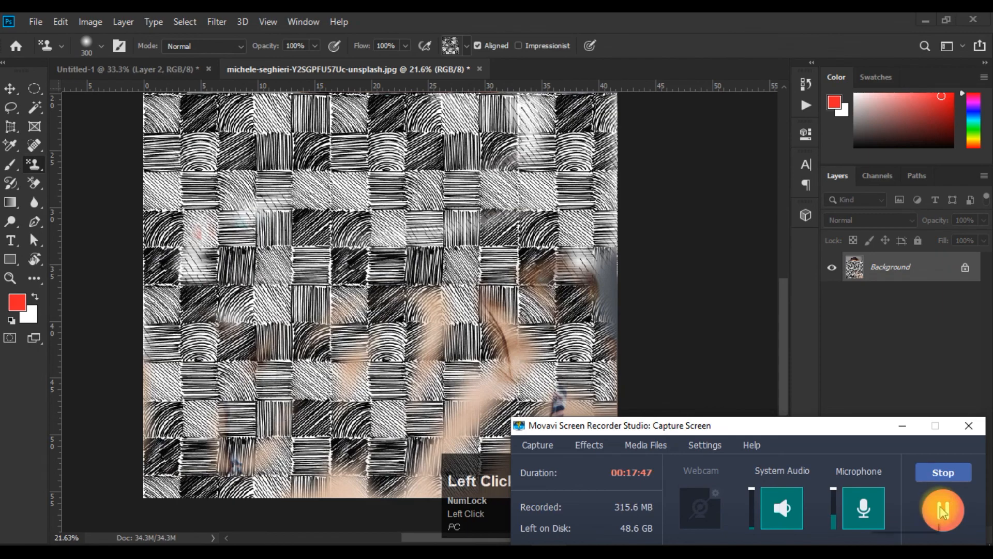